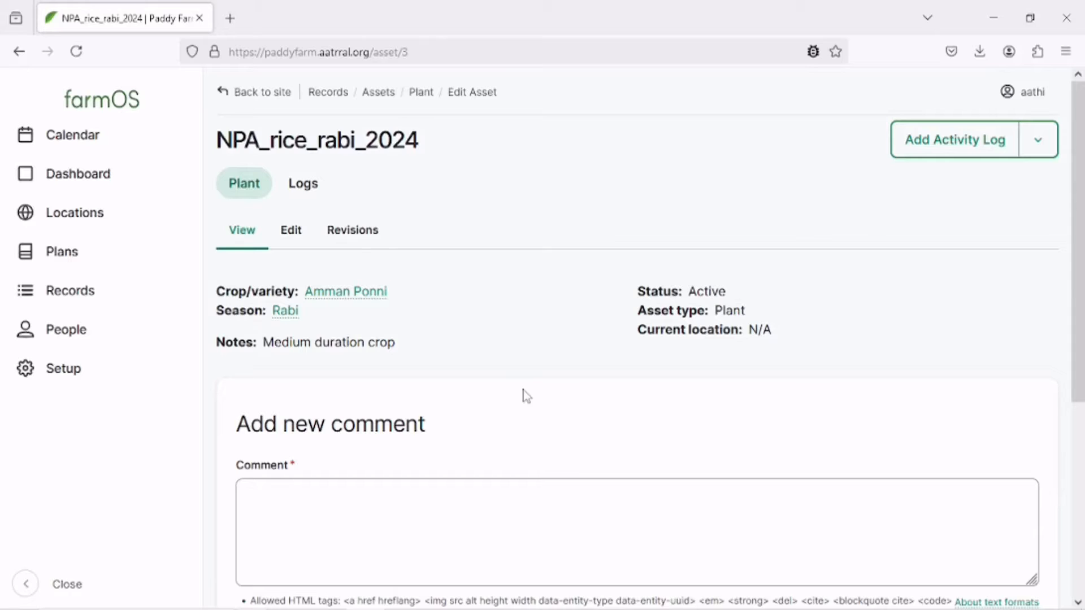
# Review the Amman Ponni paddy POP spreadsheet, then return to the browser.
pyautogui.hotkey('alt', 'Tab')
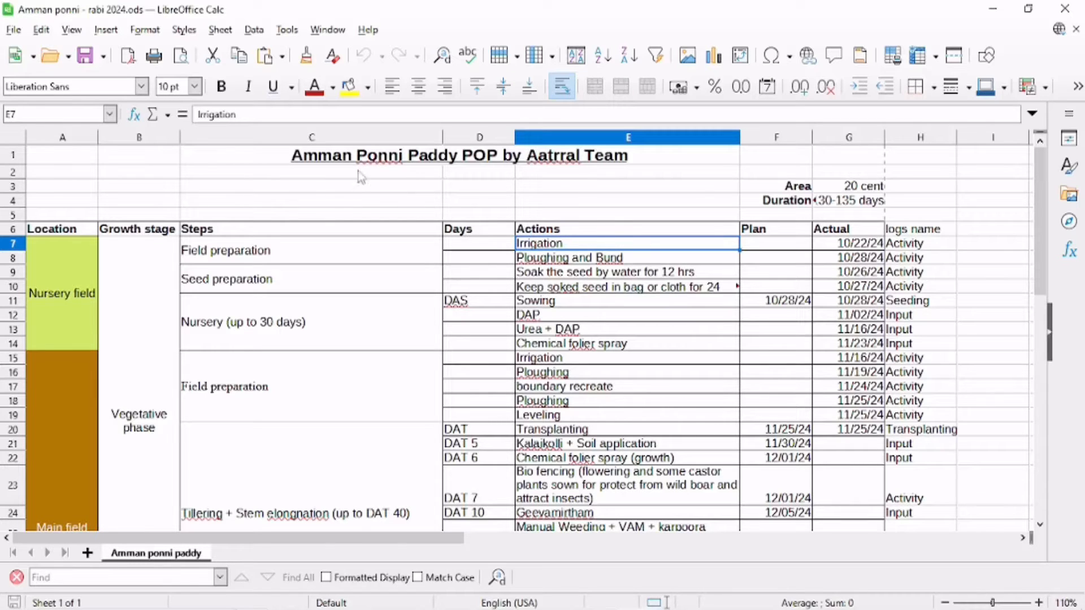
pyautogui.scroll(-2, 634, 329)
pyautogui.scroll(2, 635, 280)
pyautogui.click(370, 599)
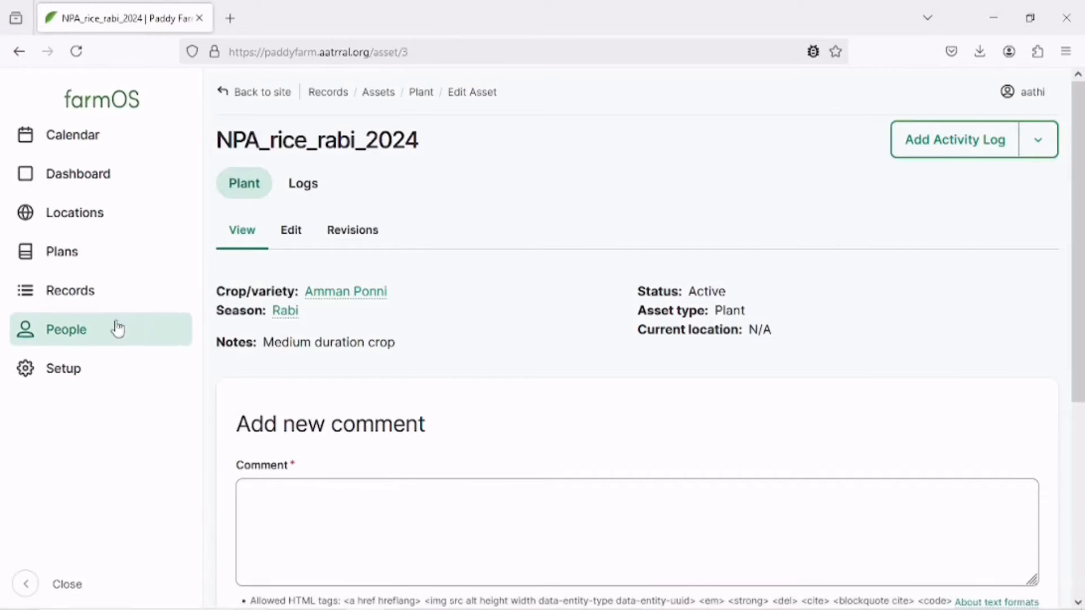
# Open the Logs records page in a new browser tab and look through the available log types.
pyautogui.moveTo(108, 305)
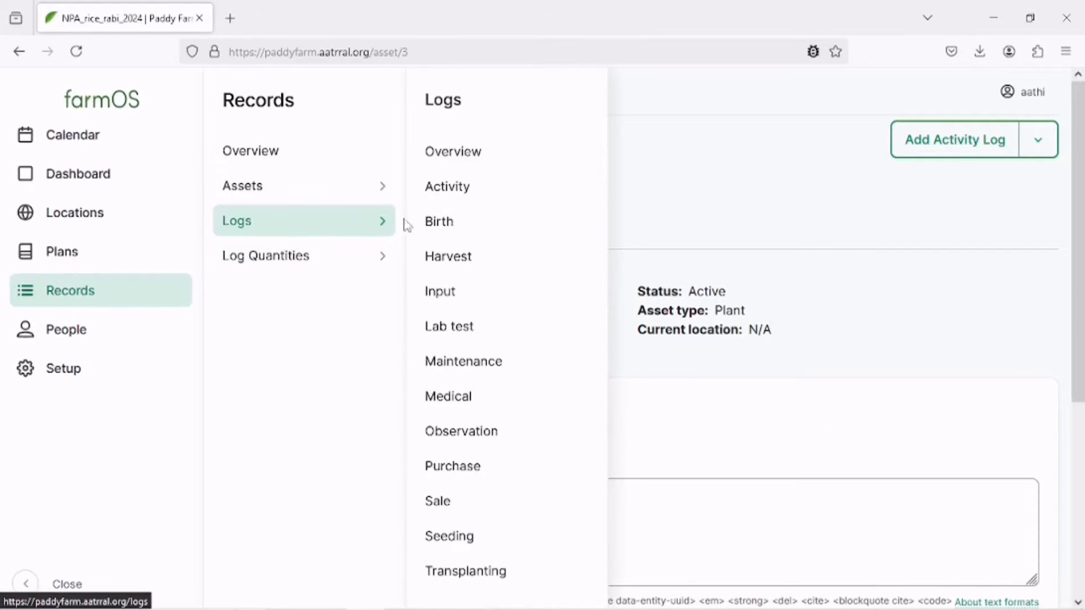
pyautogui.rightClick(341, 230)
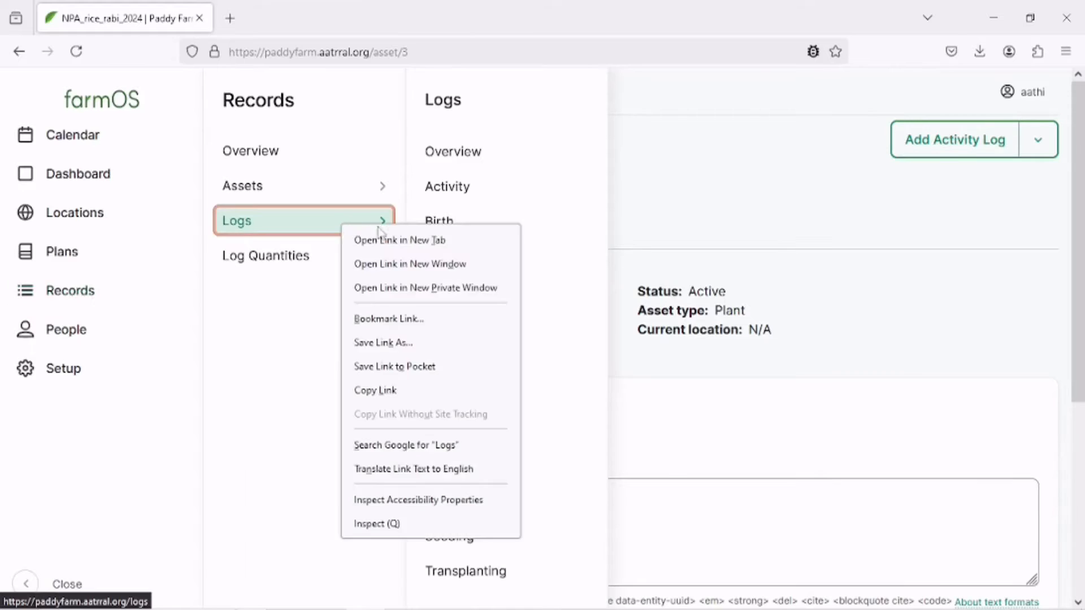
pyautogui.click(384, 239)
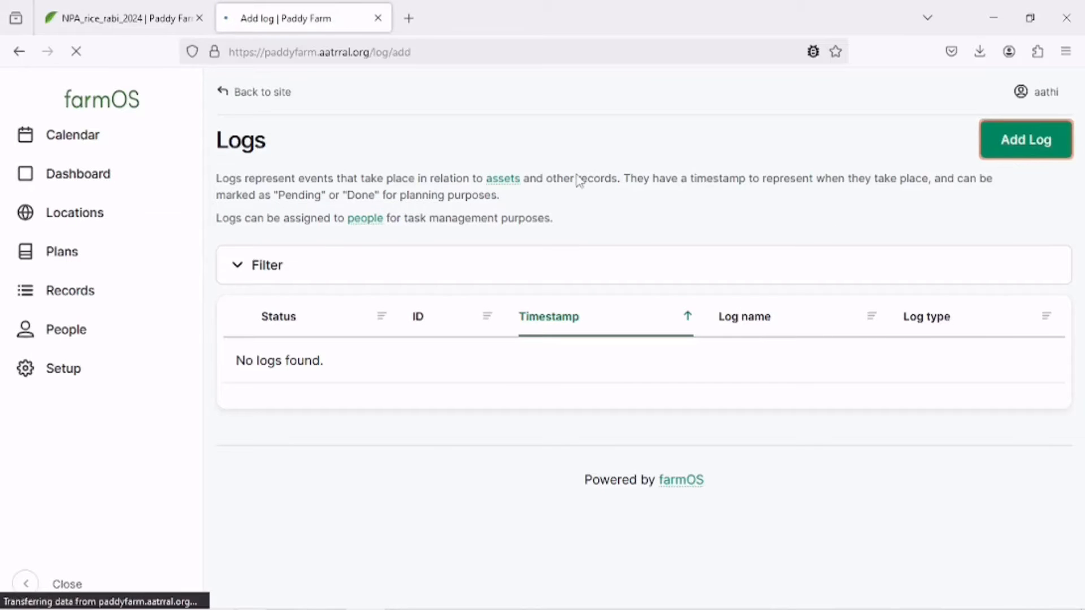
pyautogui.scroll(-7, 581, 193)
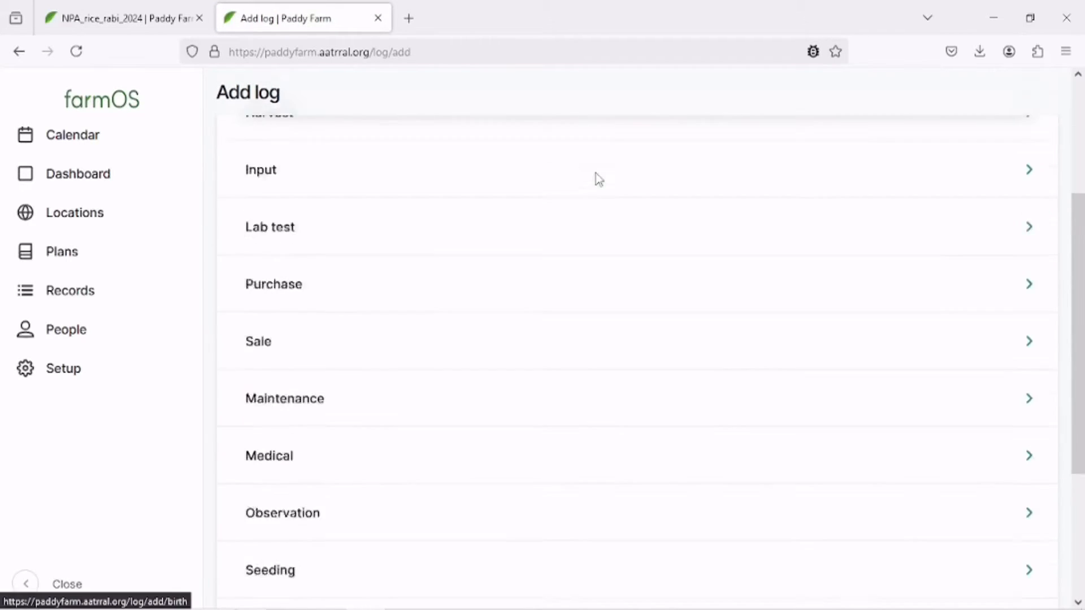
pyautogui.scroll(7, 589, 290)
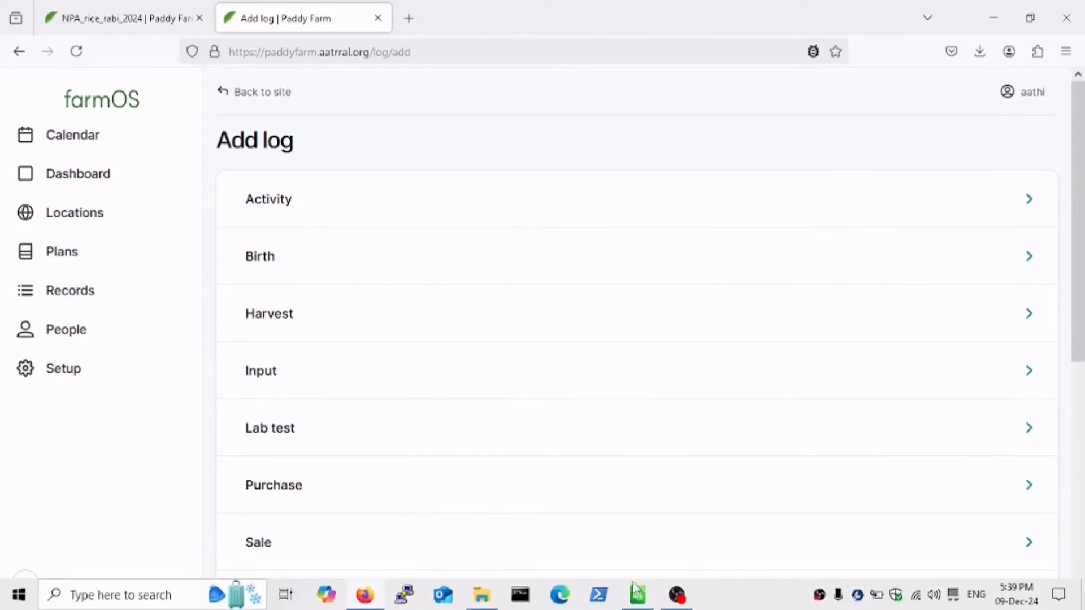
pyautogui.scroll(-3, 504, 314)
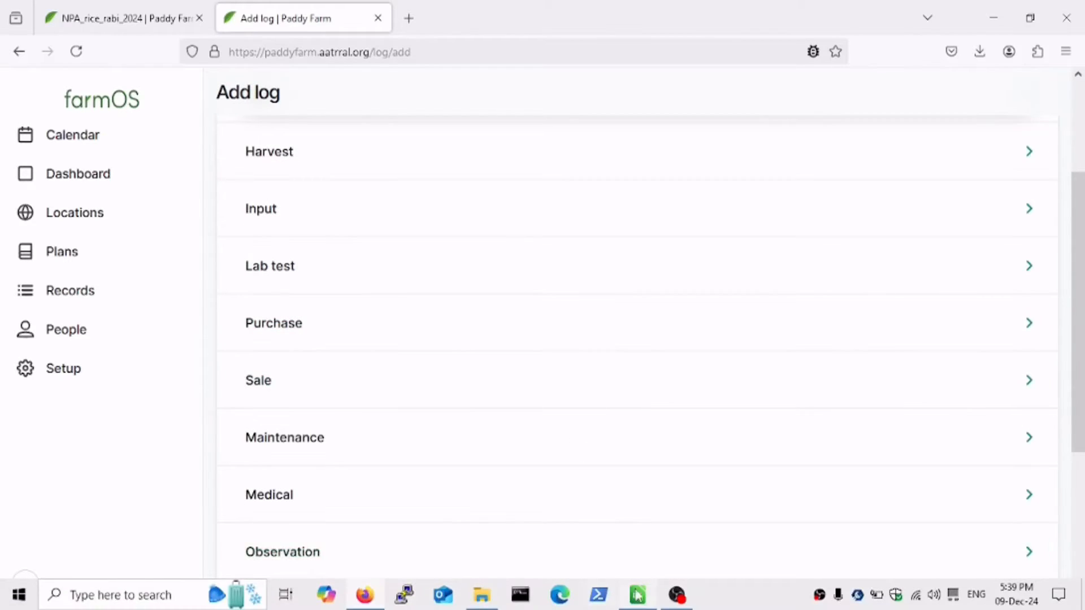
# Examine the actions, actual dates and logs name column in the POP spreadsheet.
pyautogui.click(638, 598)
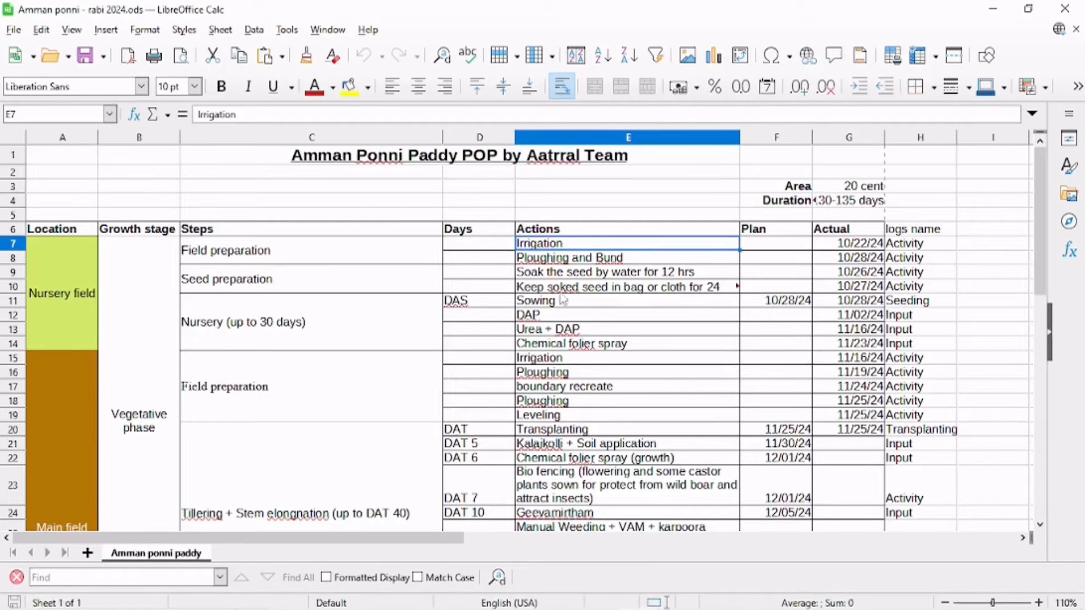
pyautogui.scroll(-1, 690, 283)
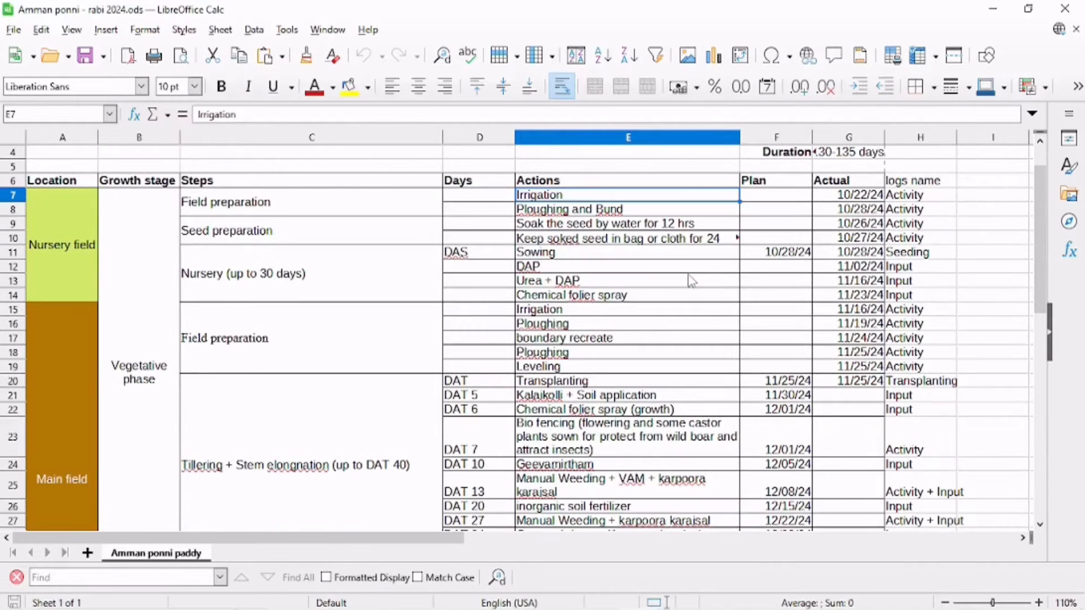
pyautogui.scroll(-2, 678, 283)
pyautogui.scroll(3, 683, 376)
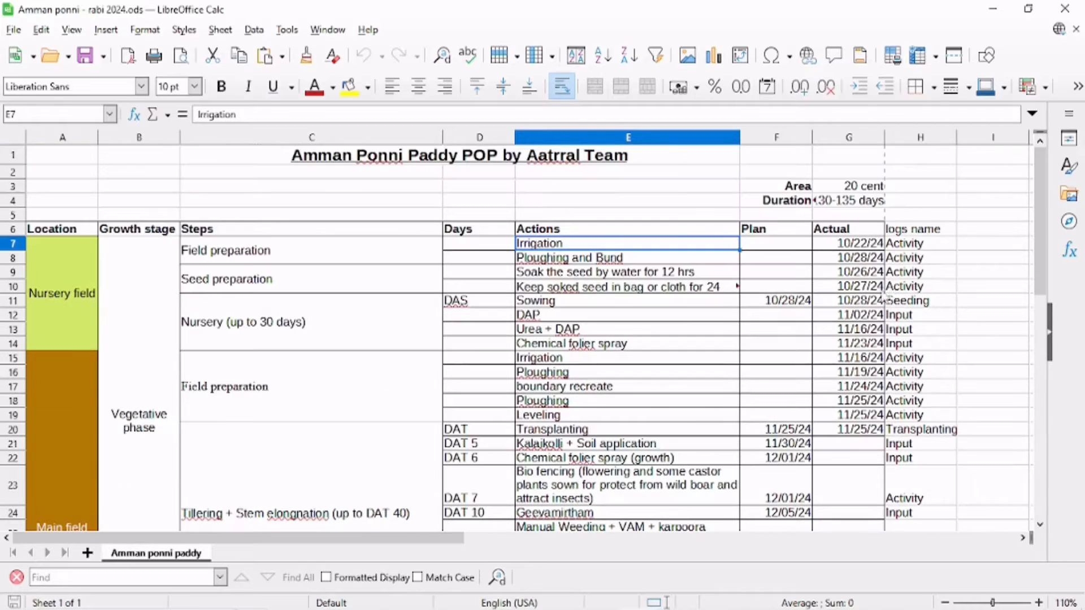
pyautogui.click(911, 247)
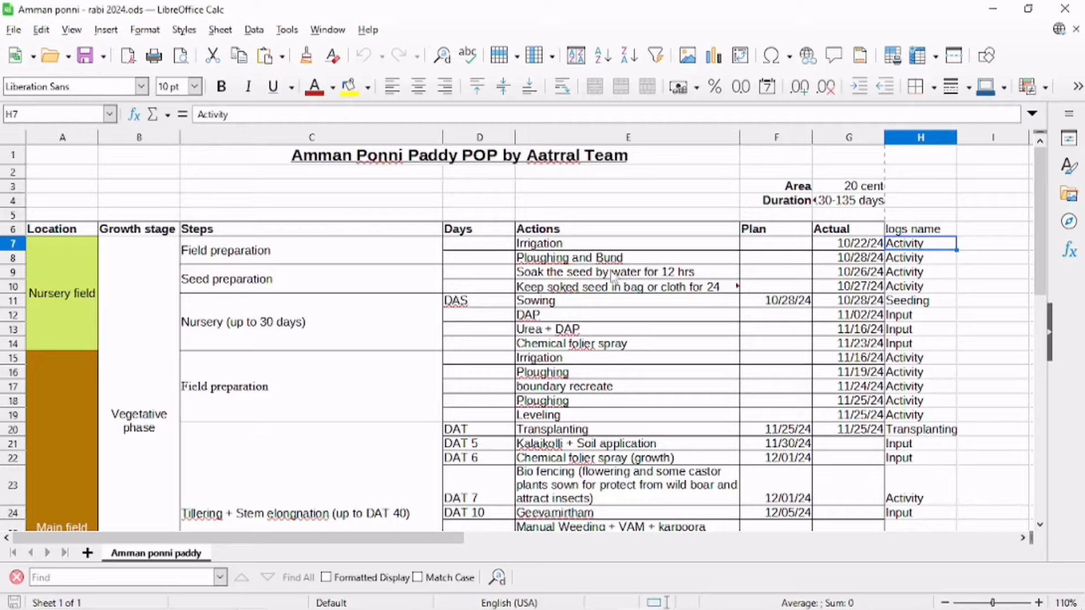
pyautogui.scroll(-1, 856, 343)
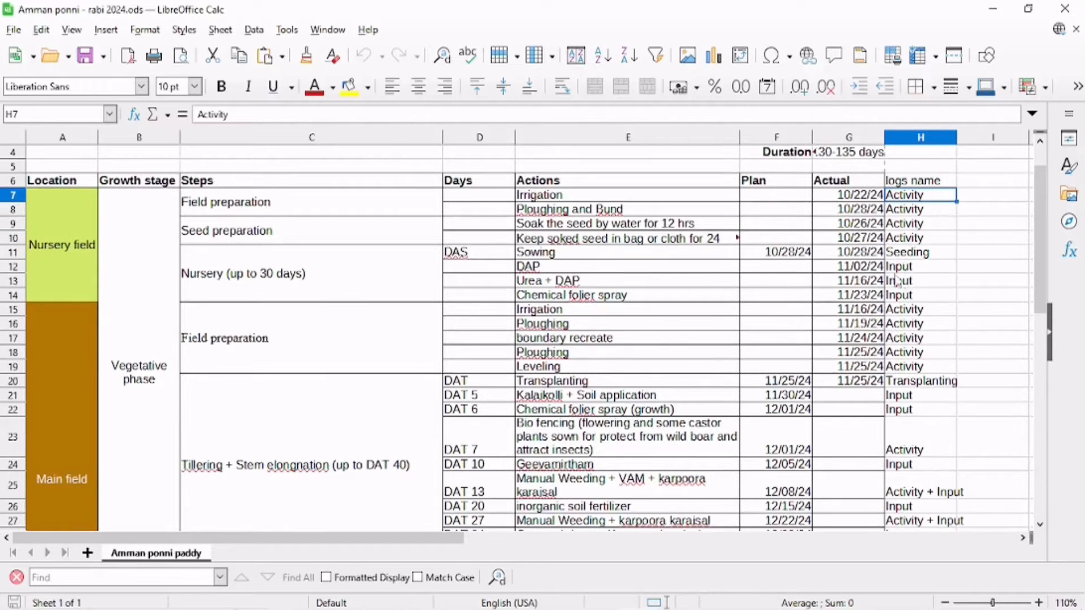
pyautogui.click(910, 254)
pyautogui.click(536, 258)
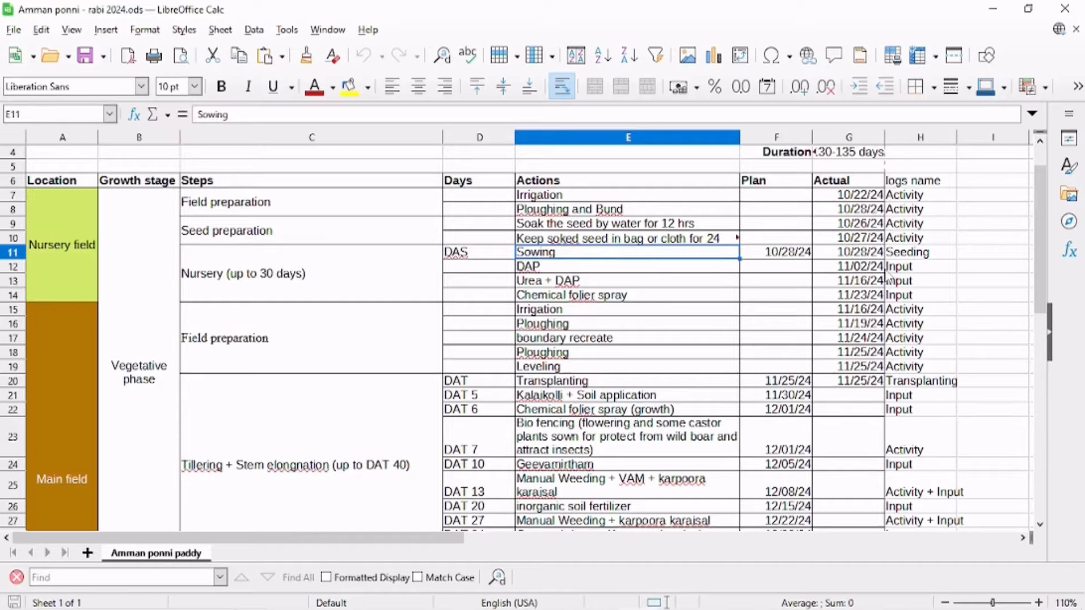
pyautogui.click(577, 383)
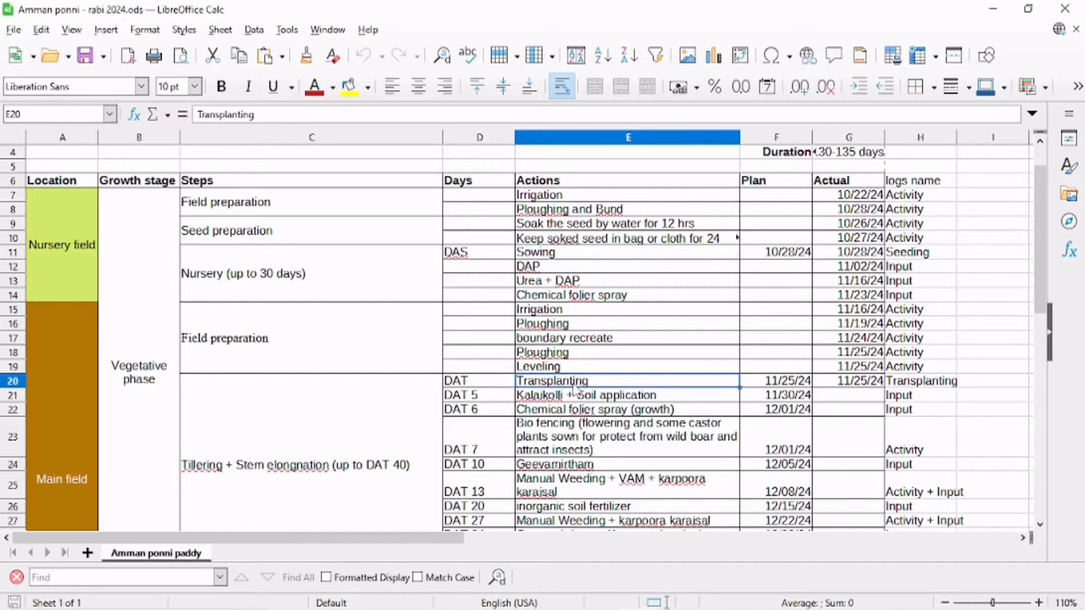
pyautogui.click(925, 382)
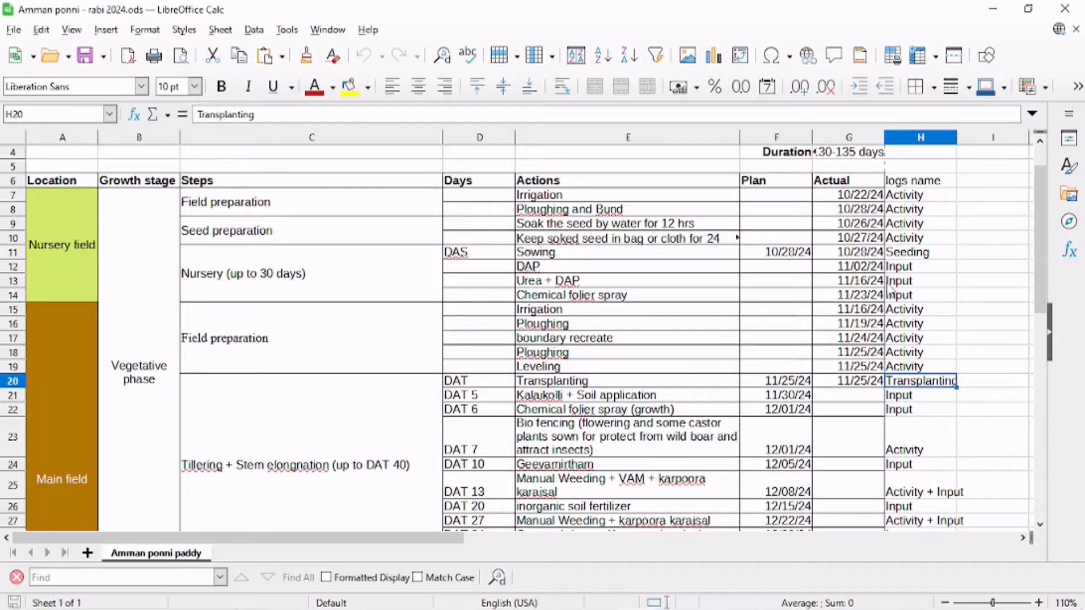
pyautogui.click(911, 269)
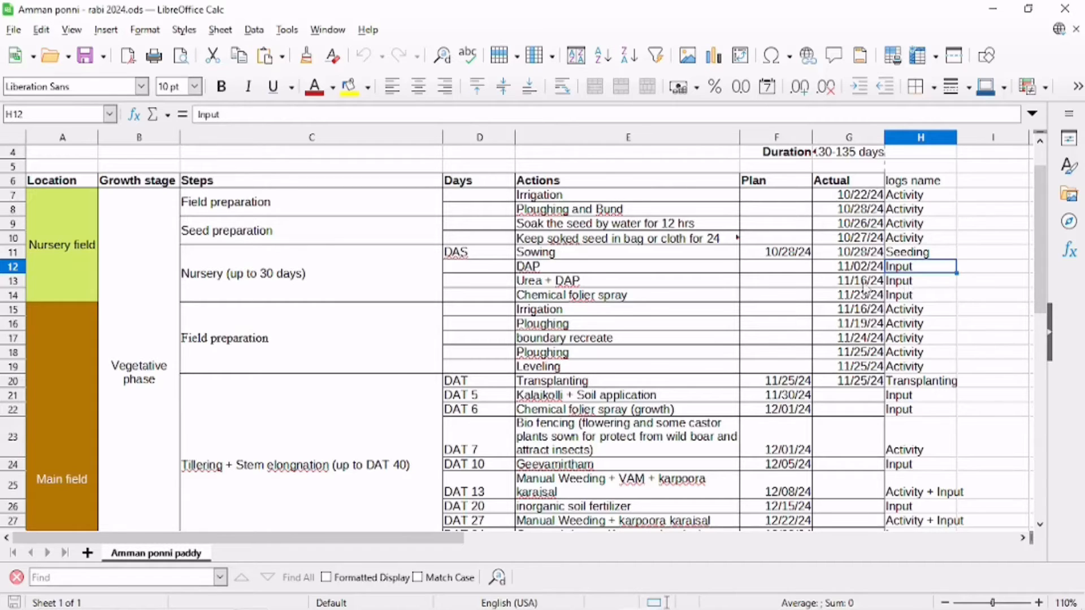
pyautogui.scroll(-5, 833, 267)
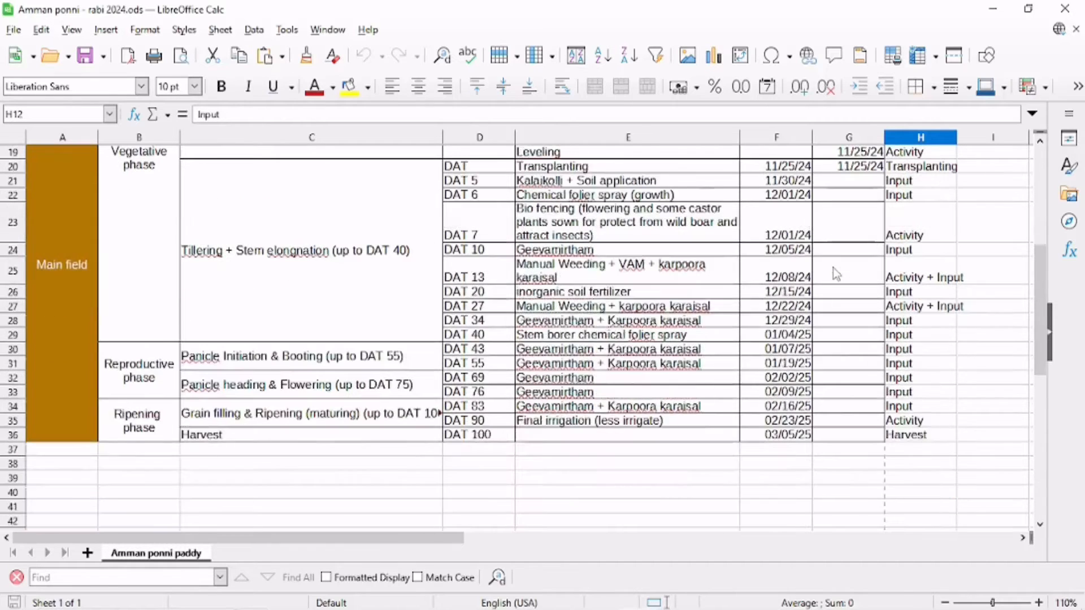
pyautogui.click(901, 438)
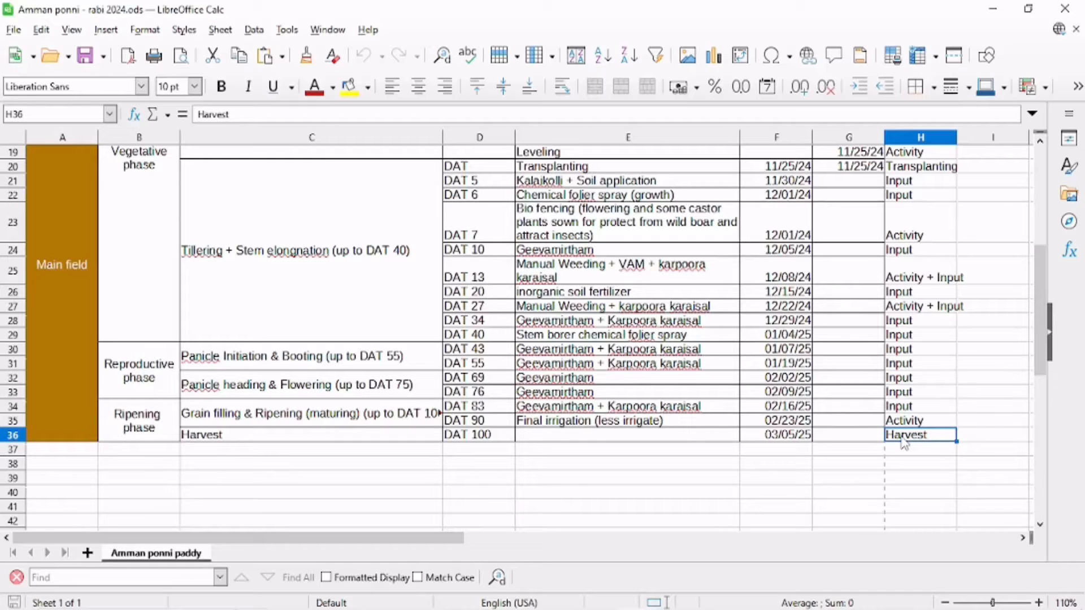
# Open the NPA_rice_rabi_2024_log--activity file from the logs folder in LibreOffice Calc and maximize its window.
pyautogui.hotkey('alt', 'Tab')
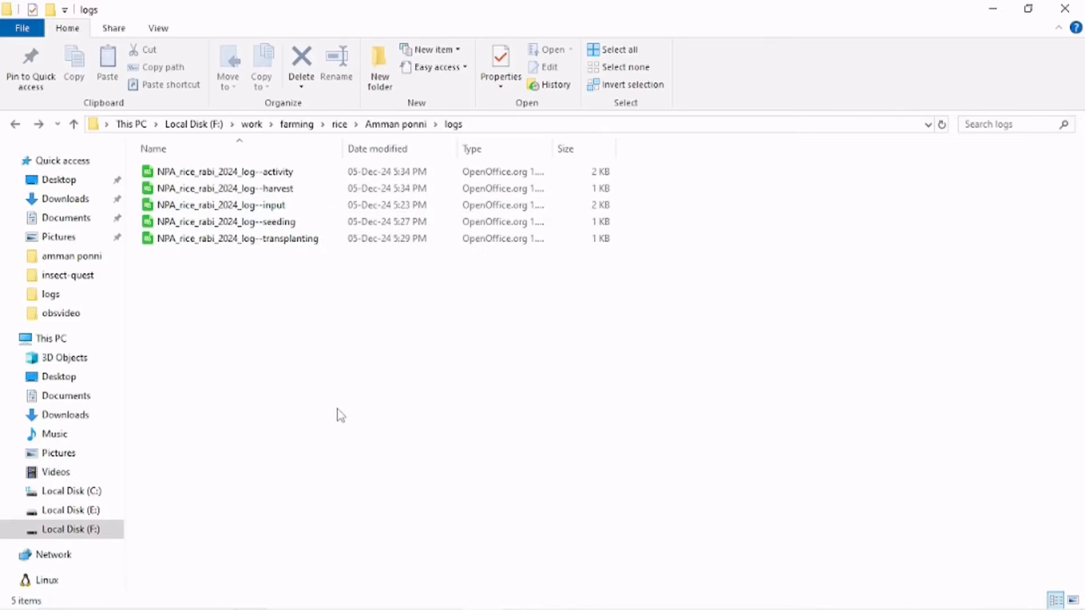
pyautogui.rightClick(298, 176)
pyautogui.click(274, 174)
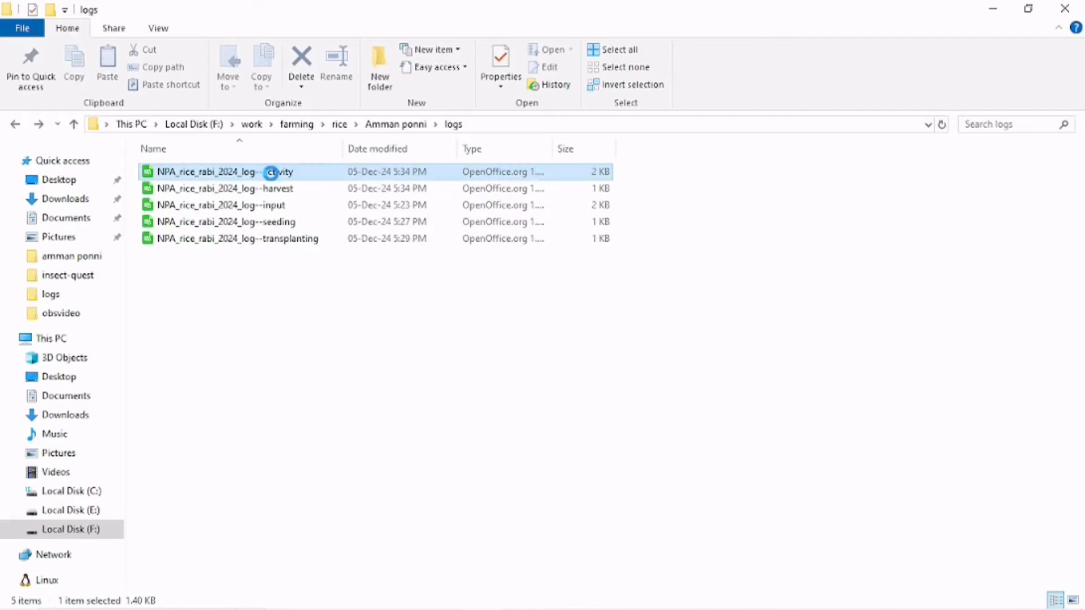
pyautogui.rightClick(274, 177)
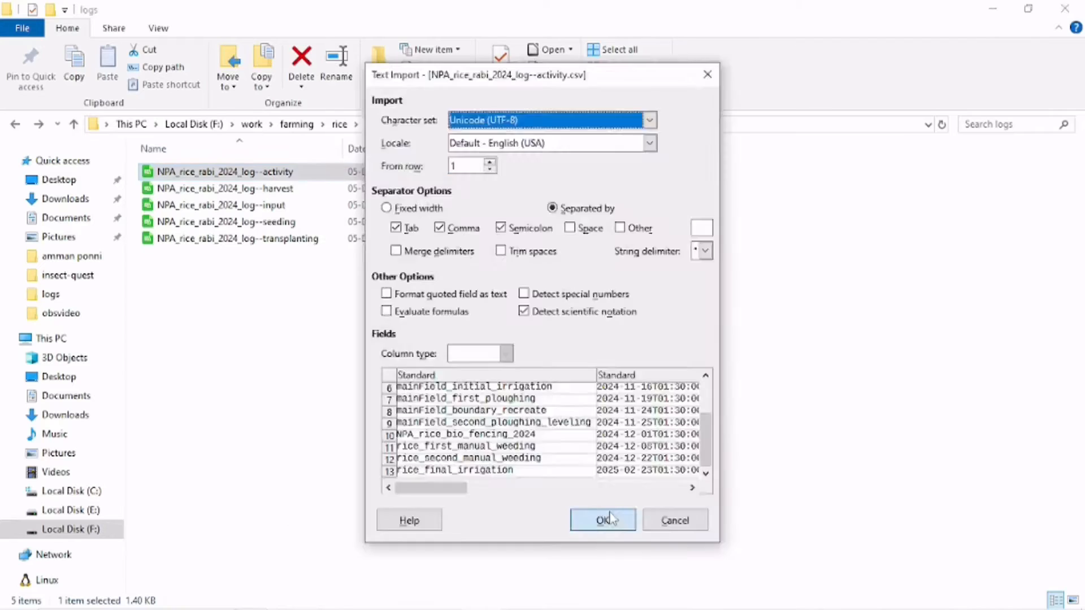
pyautogui.click(609, 518)
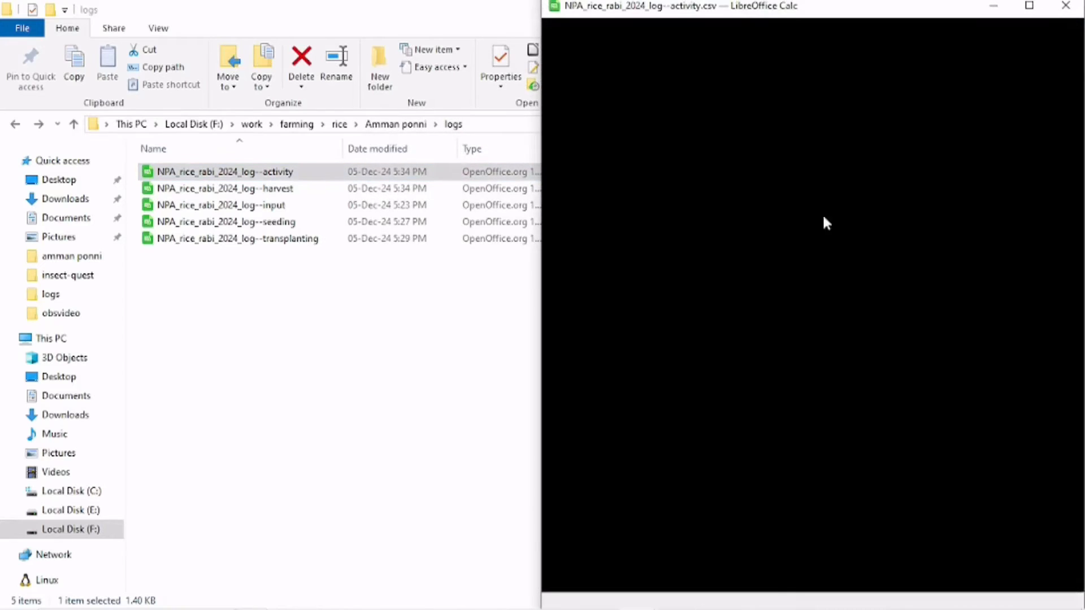
pyautogui.click(1029, 6)
# Compare the activity CSV's names, timestamps and assets with the actions and dates in the POP spreadsheet.
pyautogui.click(68, 211)
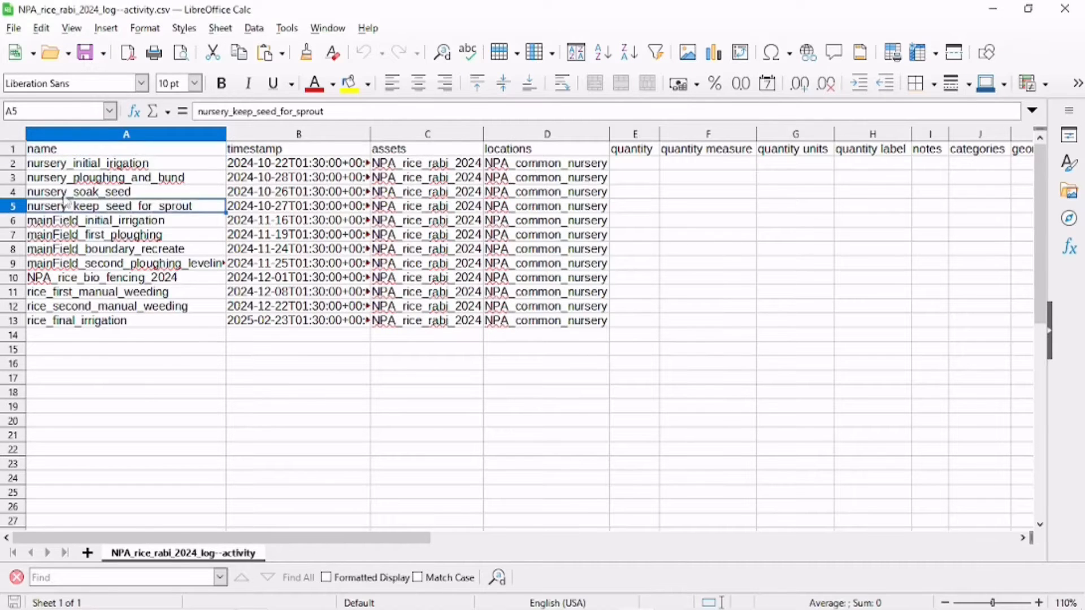
pyautogui.click(68, 167)
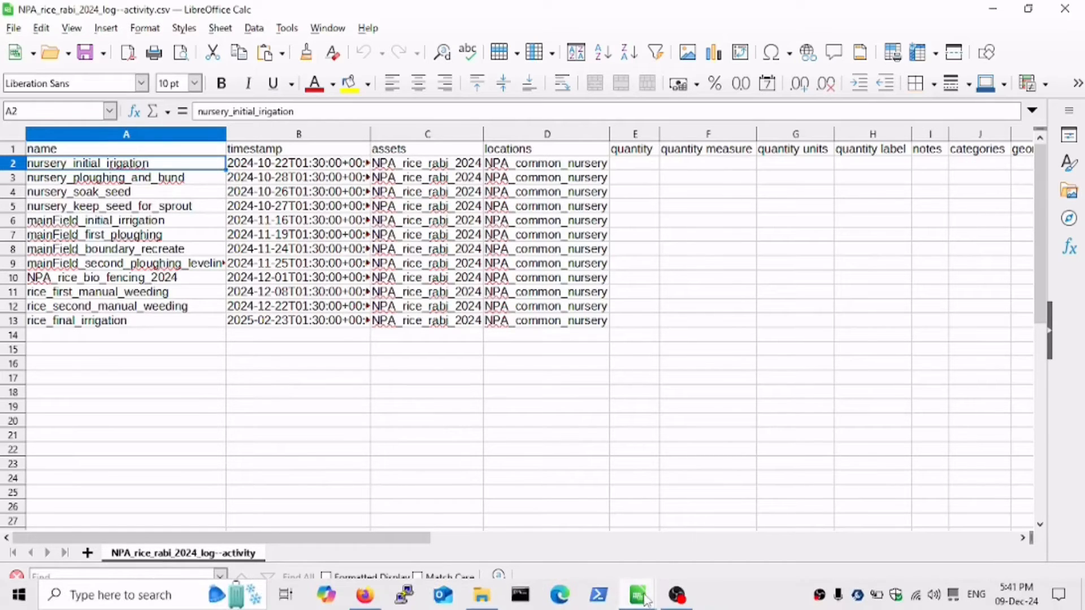
pyautogui.moveTo(638, 591)
pyautogui.click(593, 508)
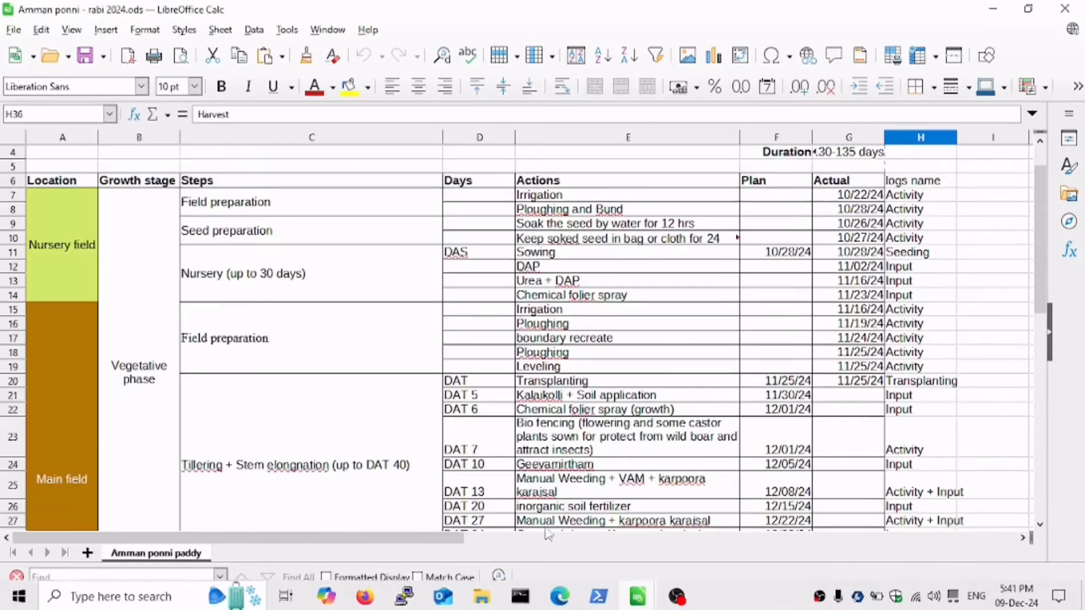
pyautogui.click(551, 183)
pyautogui.click(552, 194)
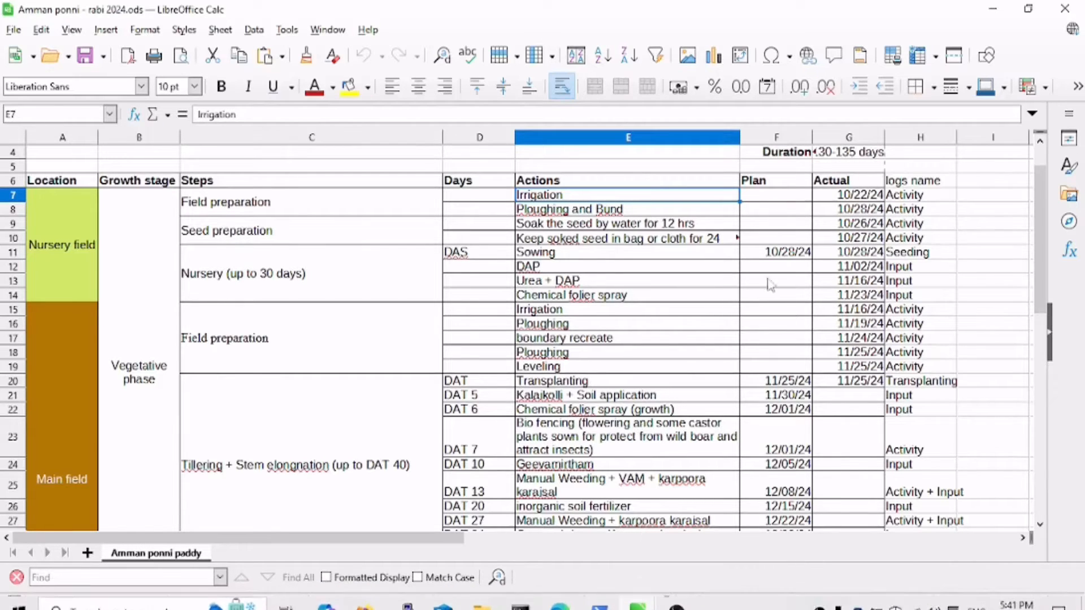
pyautogui.click(835, 209)
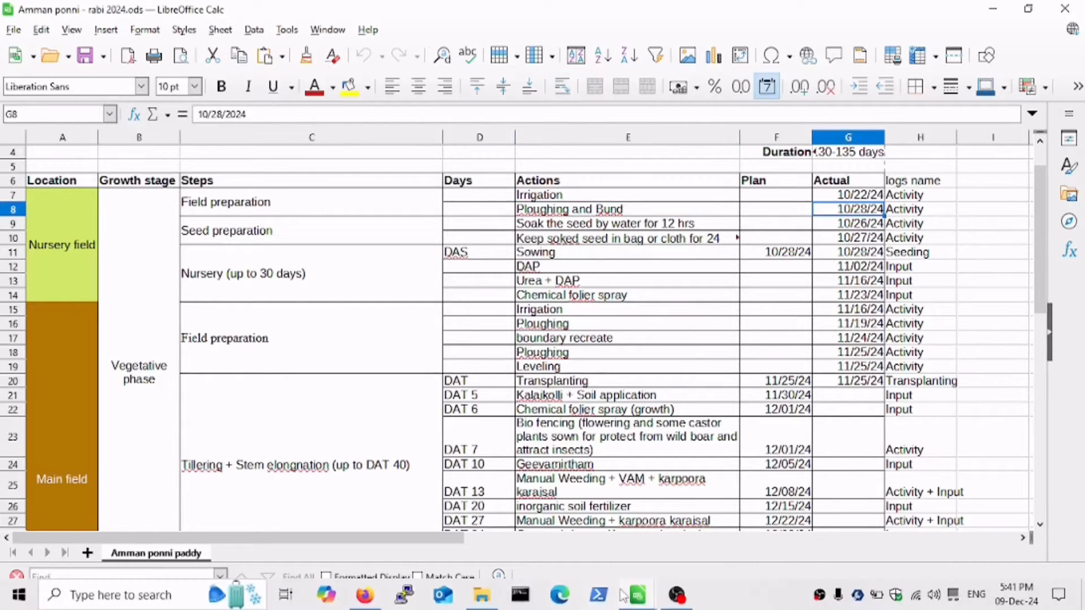
pyautogui.moveTo(650, 600)
pyautogui.click(721, 550)
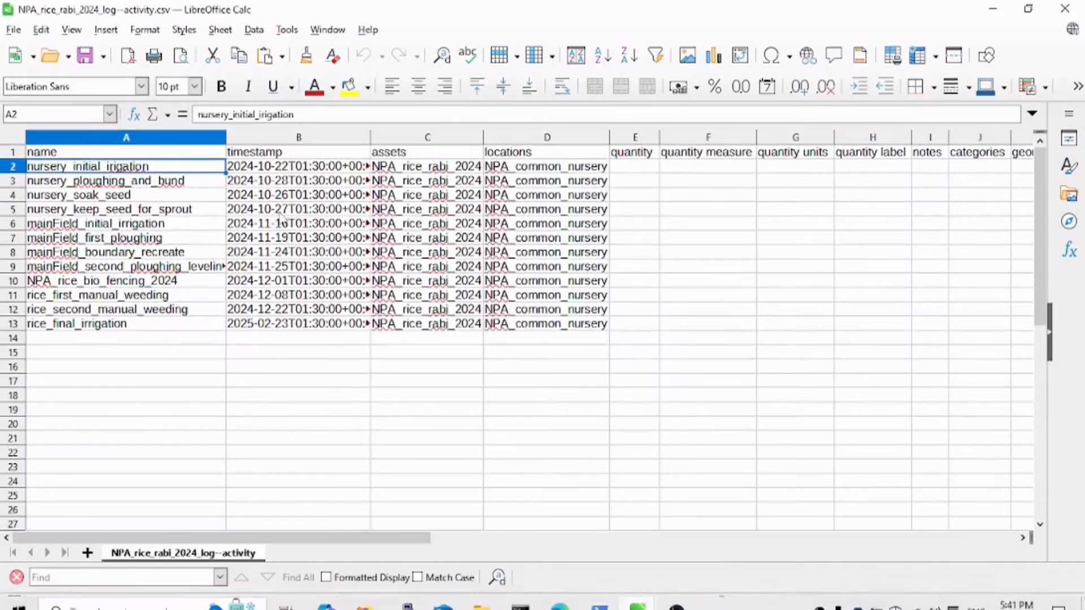
pyautogui.click(293, 169)
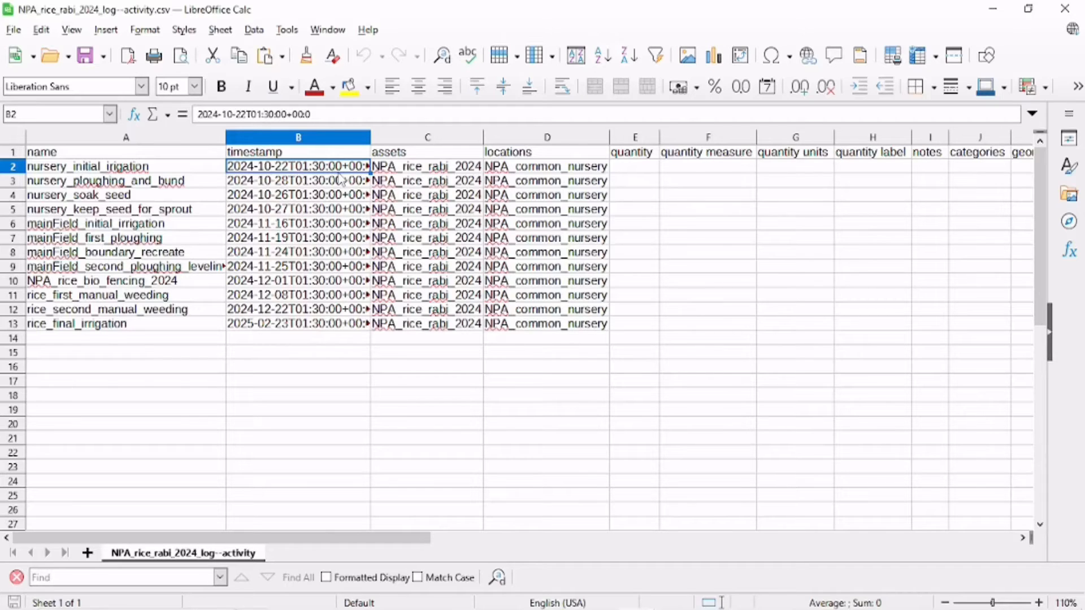
pyautogui.click(439, 180)
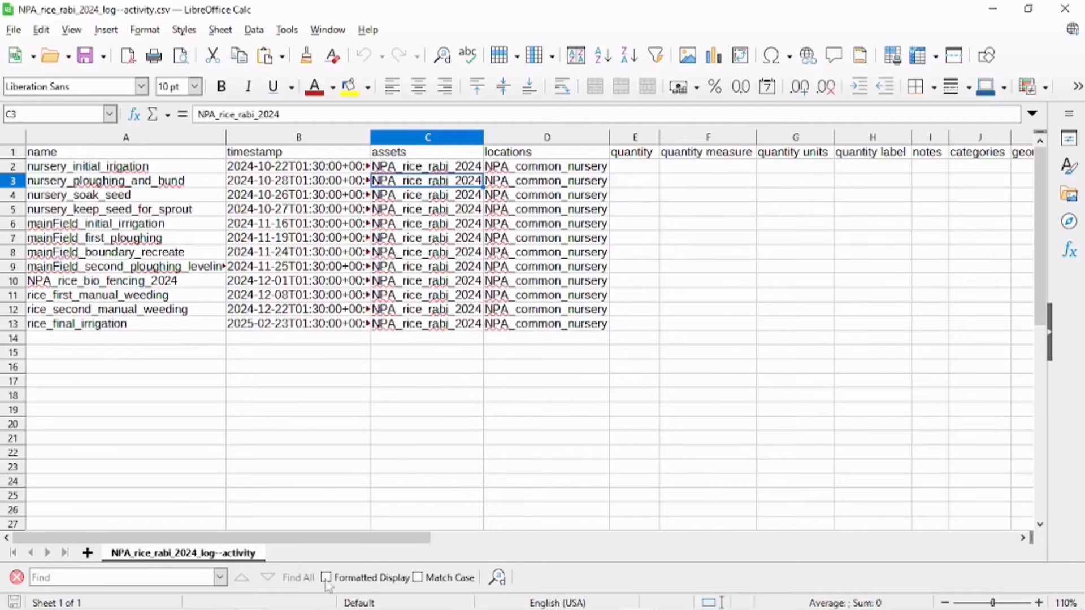
# Switch back to the NPA_rice_rabi_2024 plant asset tab in the browser.
pyautogui.click(364, 603)
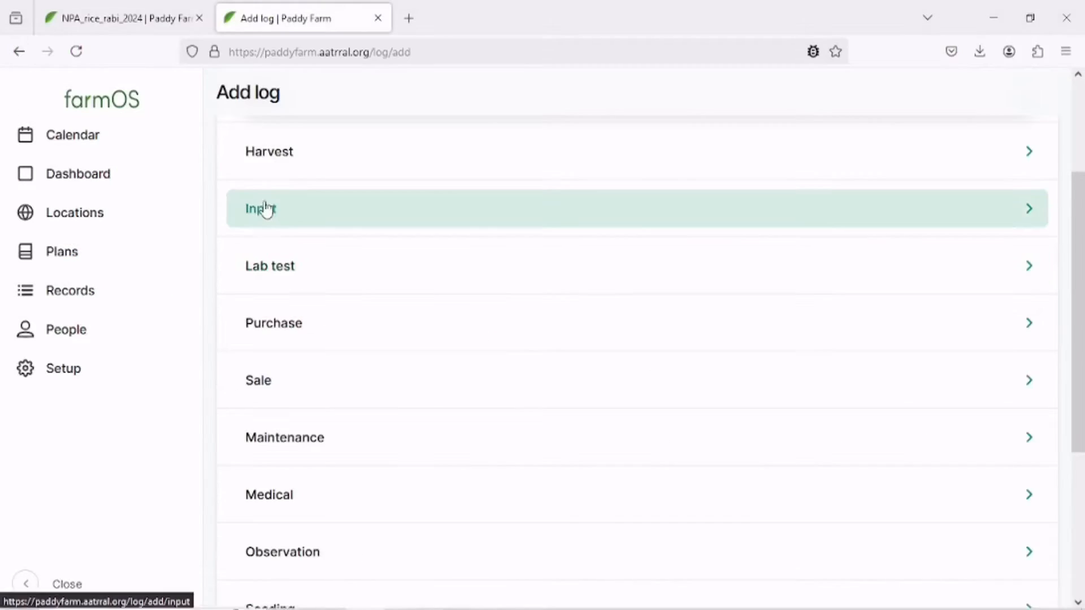
pyautogui.scroll(3, 266, 209)
pyautogui.click(165, 4)
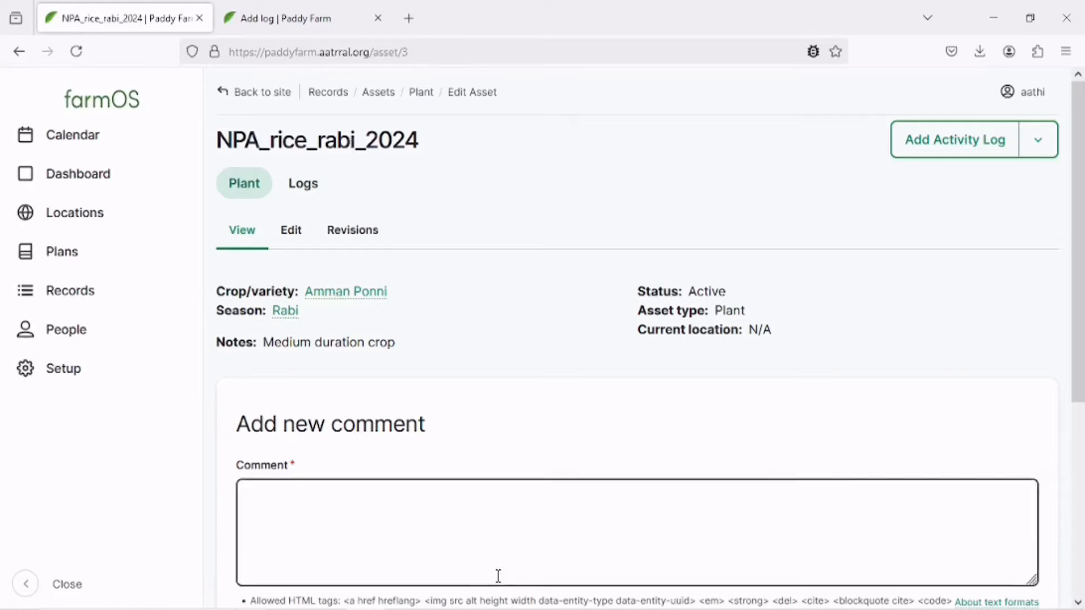
pyautogui.moveTo(604, 583)
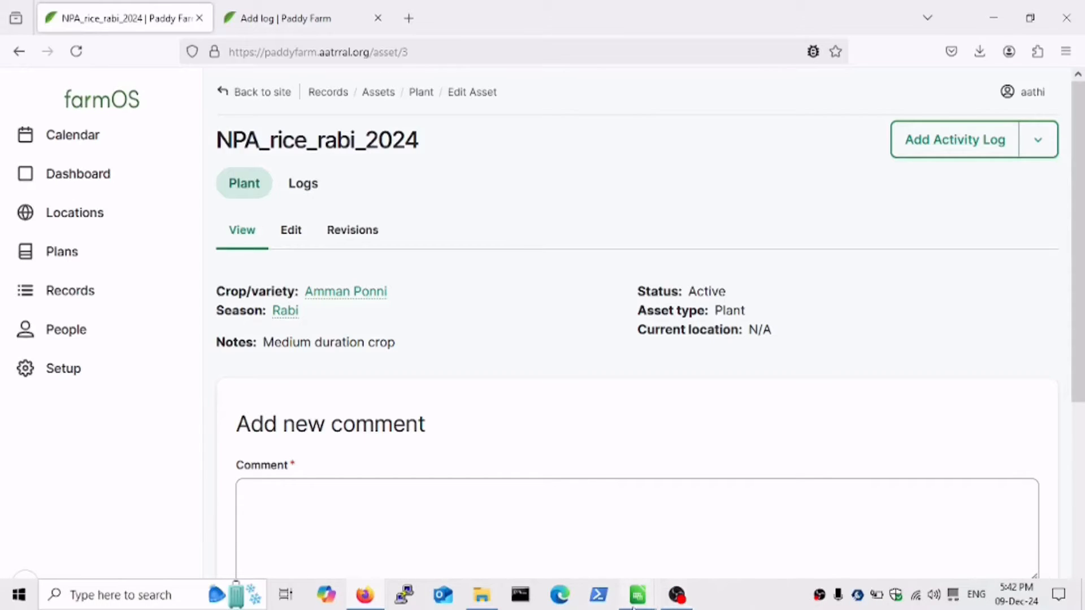
pyautogui.moveTo(634, 603)
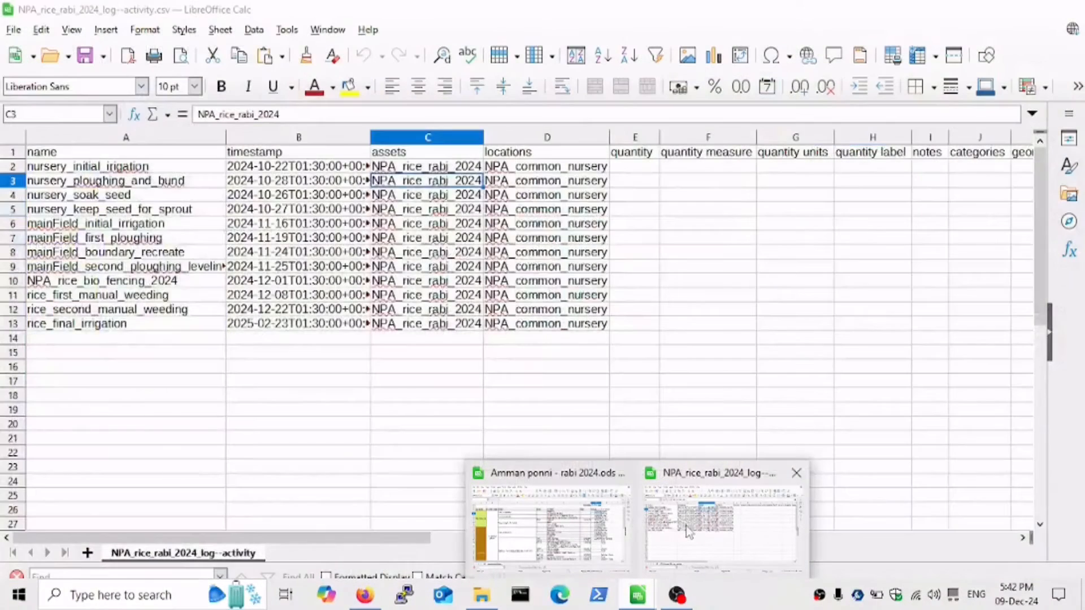
# Switch to the activity CSV, set the locations of the main field rows to NPA_farm, and check its remaining columns.
pyautogui.click(687, 531)
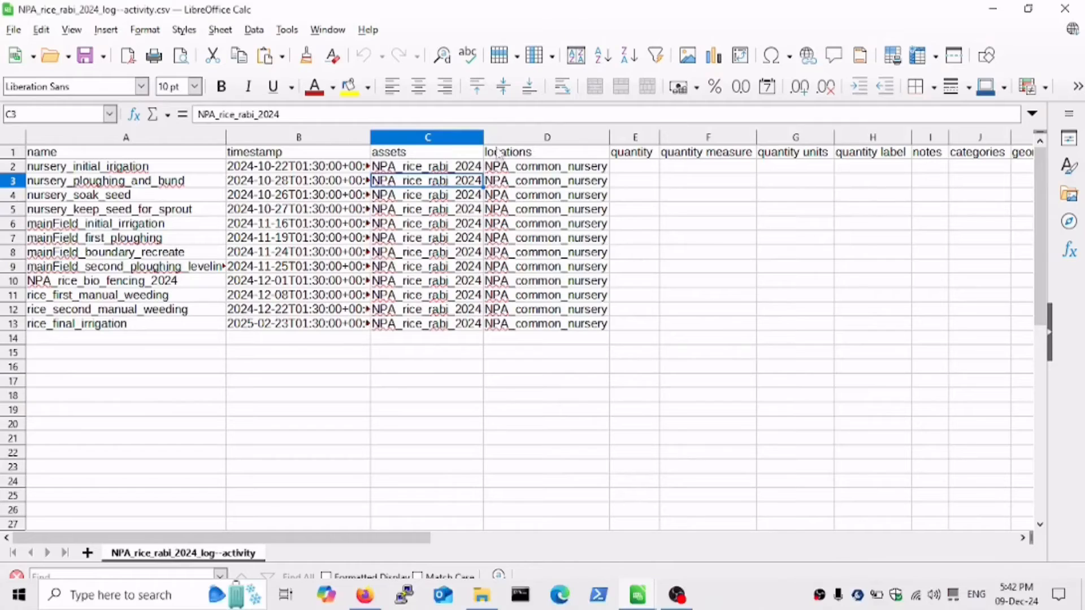
pyautogui.click(552, 180)
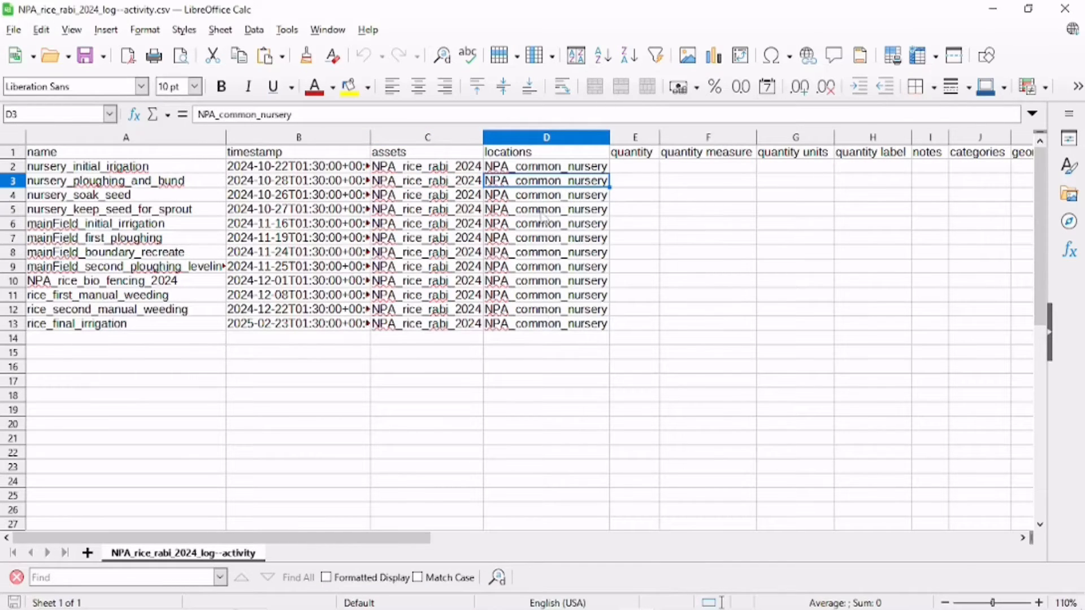
pyautogui.click(77, 167)
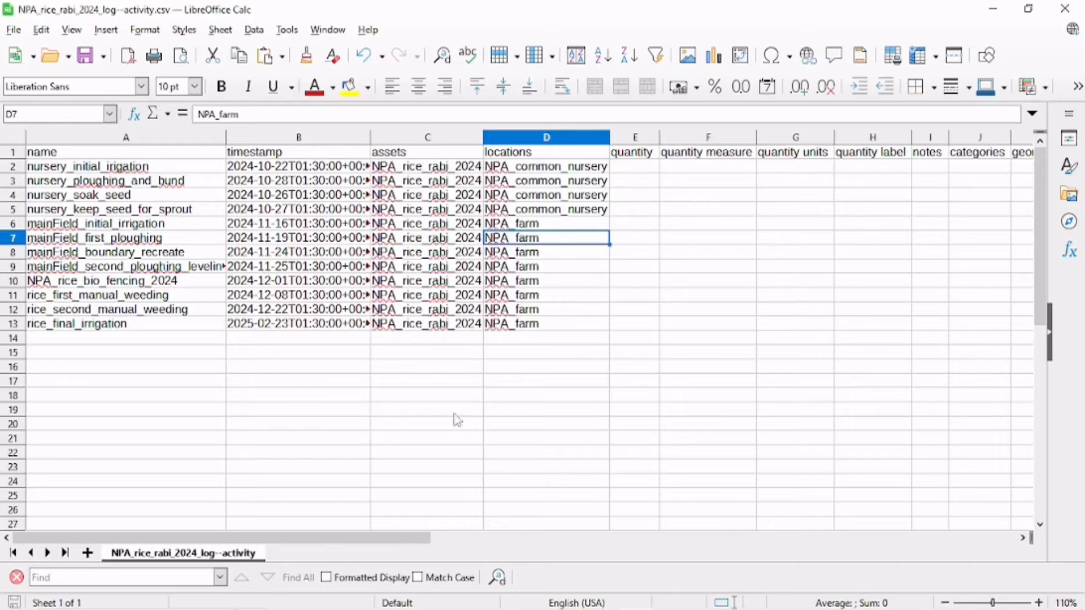
pyautogui.moveTo(298, 540); pyautogui.dragTo(294, 564)
pyautogui.moveTo(367, 540); pyautogui.dragTo(466, 542)
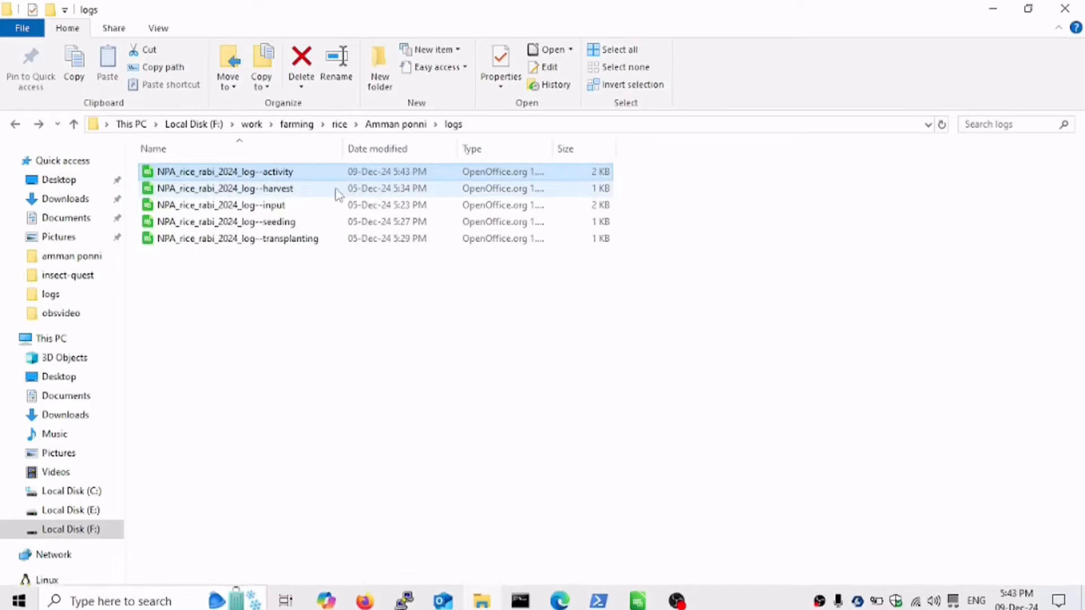
pyautogui.click(326, 191)
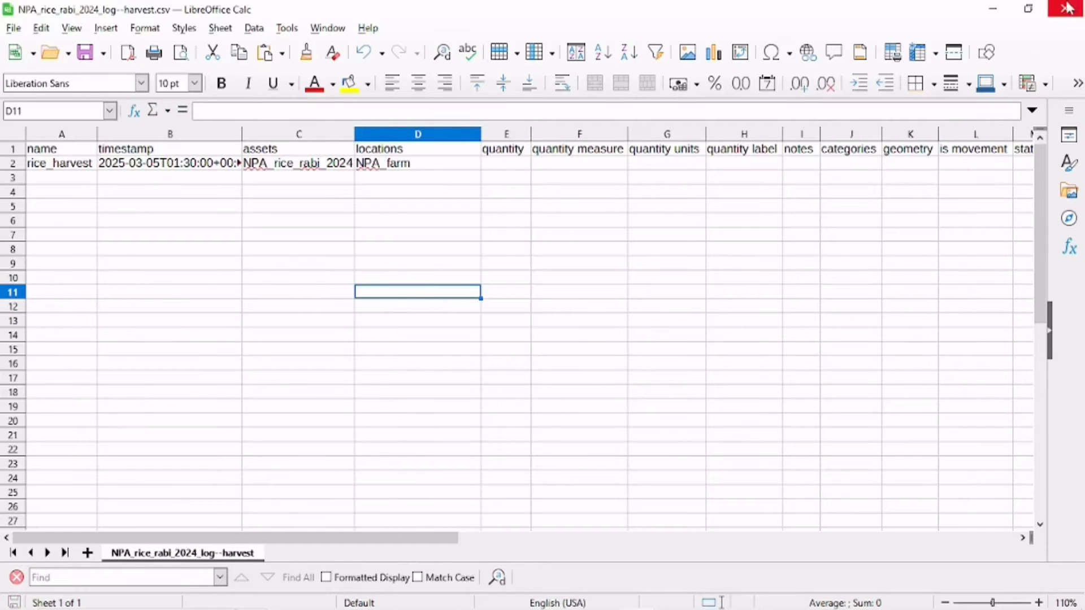
# Review the harvest and input log CSVs from the logs folder and close both.
pyautogui.click(1063, 12)
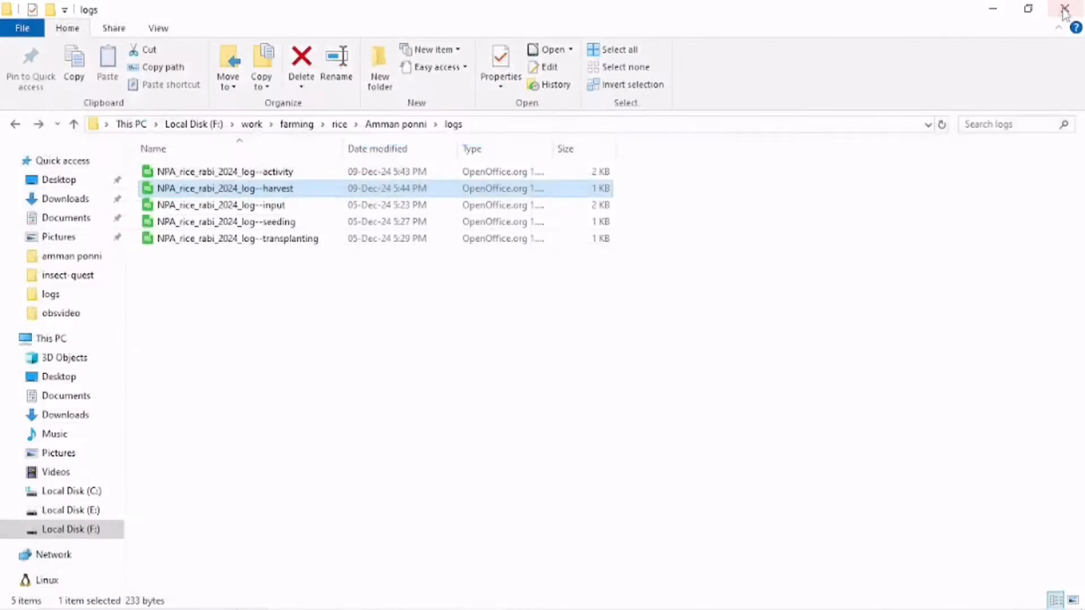
pyautogui.click(374, 206)
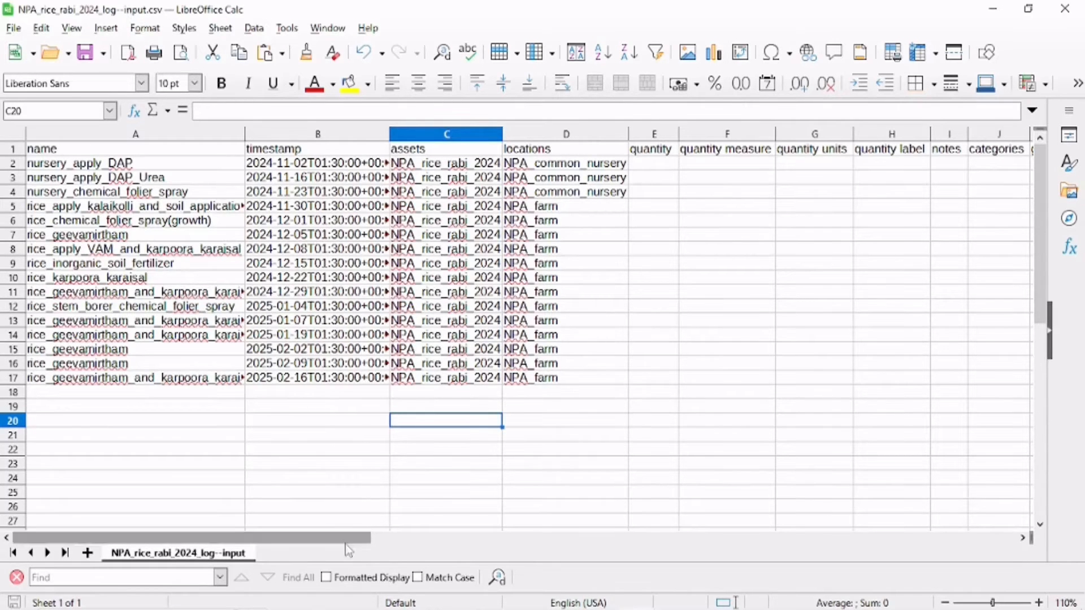
pyautogui.moveTo(342, 547)
pyautogui.mouseDown()
pyautogui.moveTo(518, 551)
pyautogui.moveTo(345, 547)
pyautogui.mouseUp()
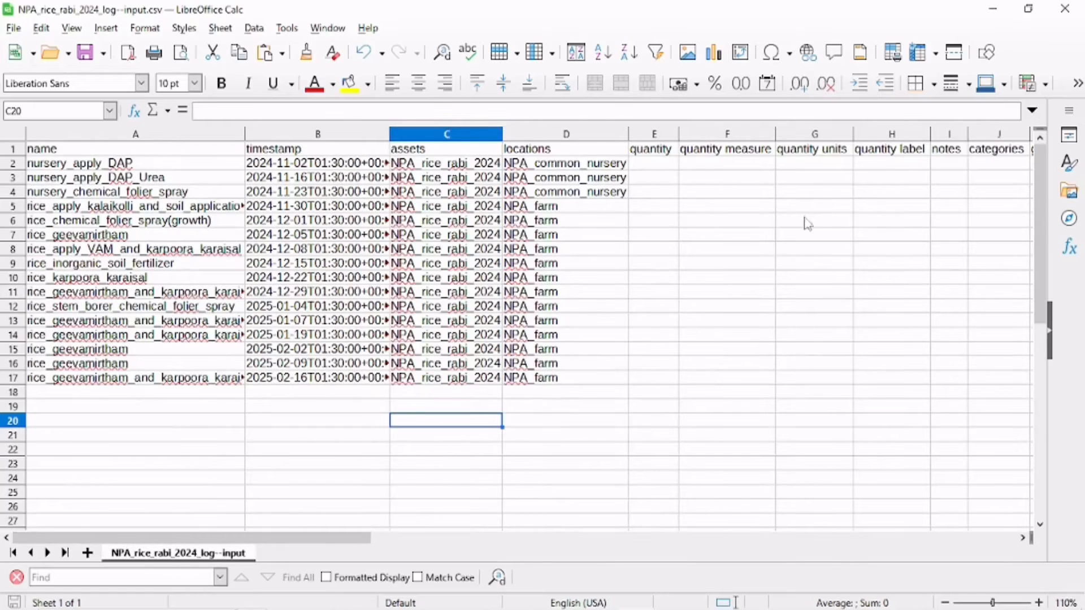
pyautogui.click(1065, 9)
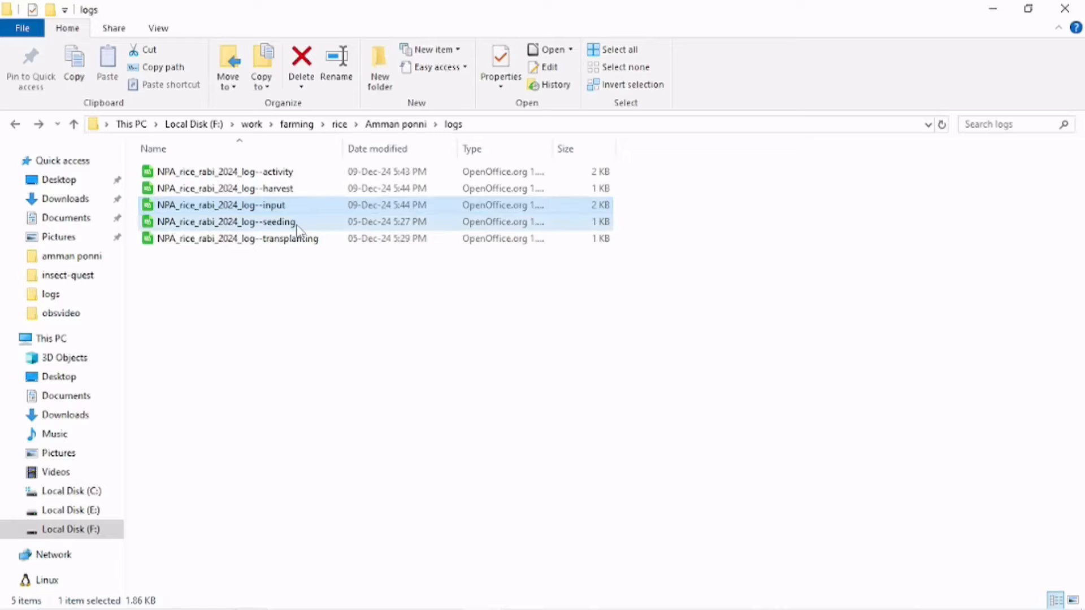
# Open the seeding log CSV, scroll across all its columns, and close it.
pyautogui.doubleClick(295, 224)
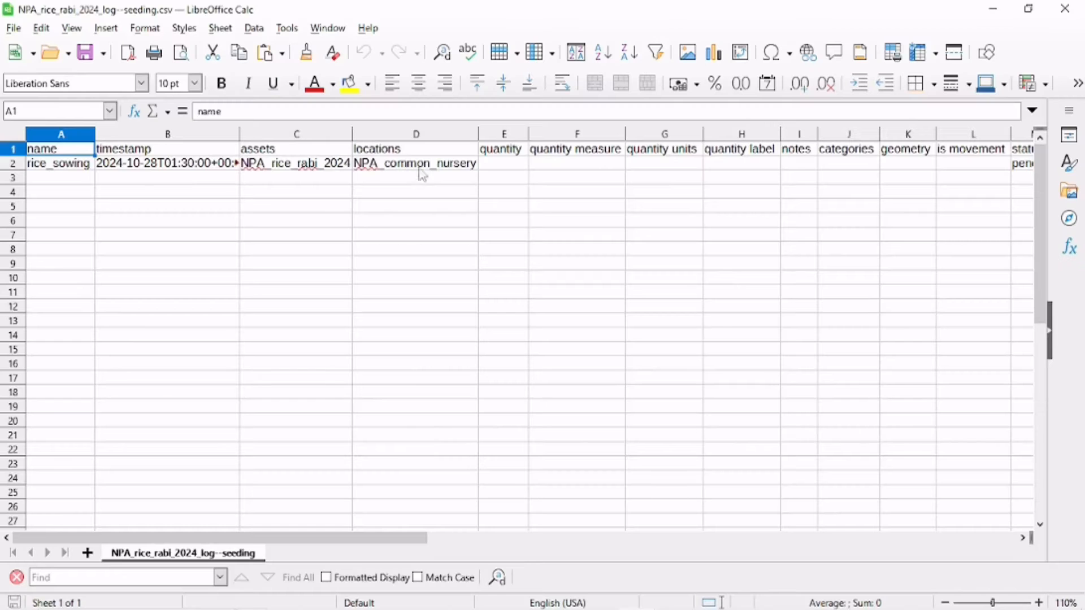
pyautogui.moveTo(418, 543); pyautogui.dragTo(576, 552)
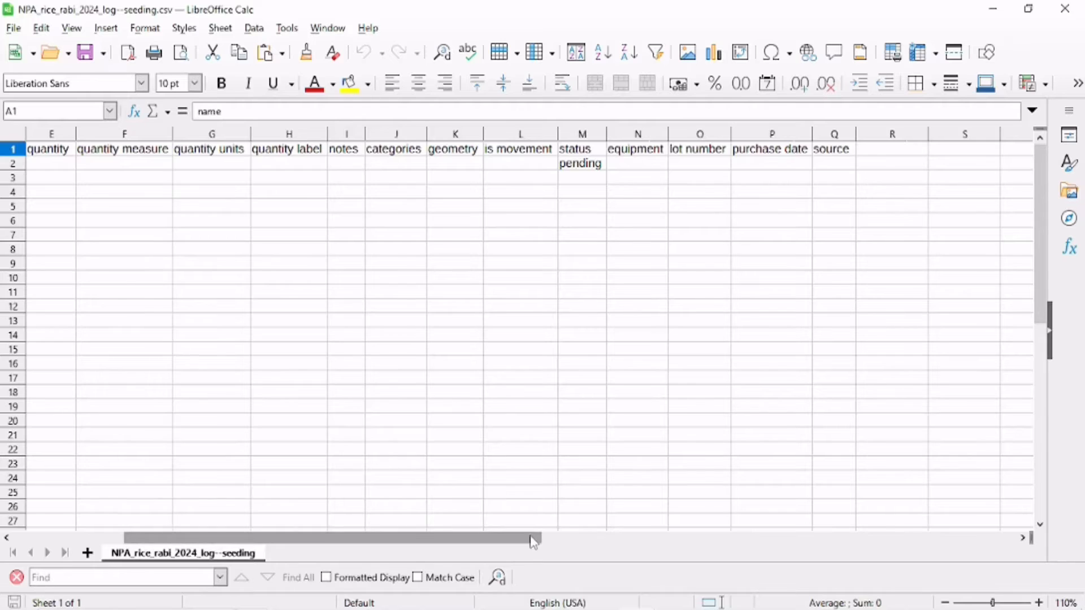
pyautogui.moveTo(533, 542); pyautogui.dragTo(317, 543)
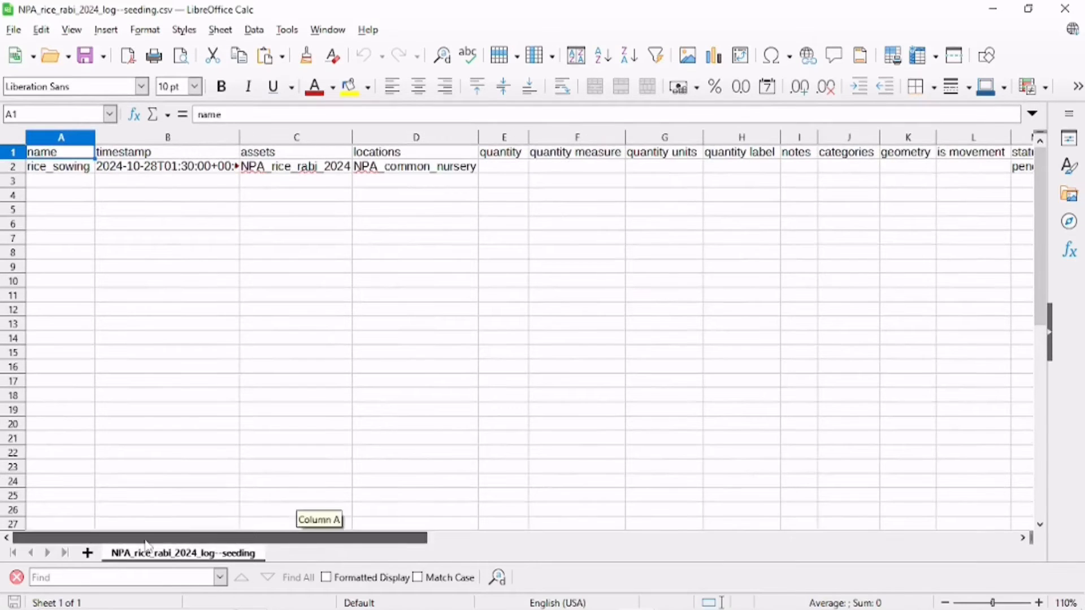
pyautogui.click(1065, 8)
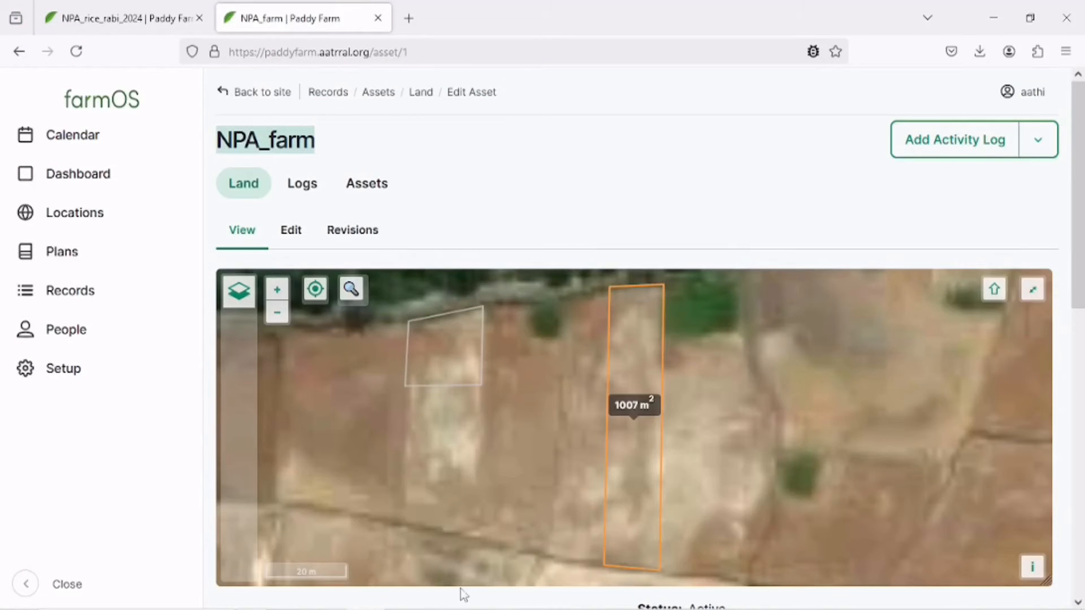
# Open the transplanting log CSV from the logs folder, check its row, and close it.
pyautogui.click(484, 597)
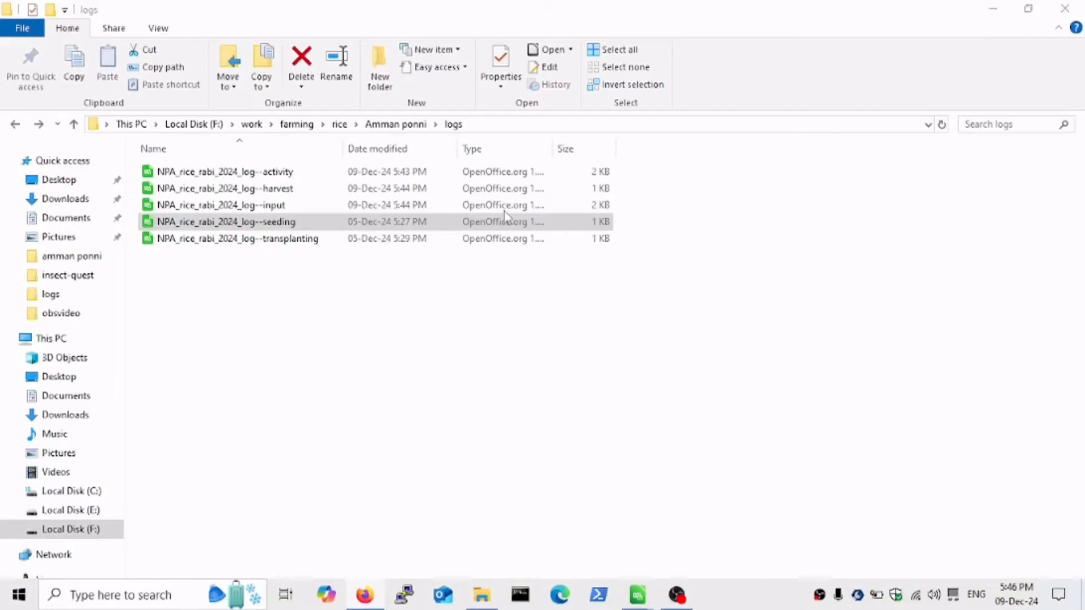
pyautogui.click(310, 240)
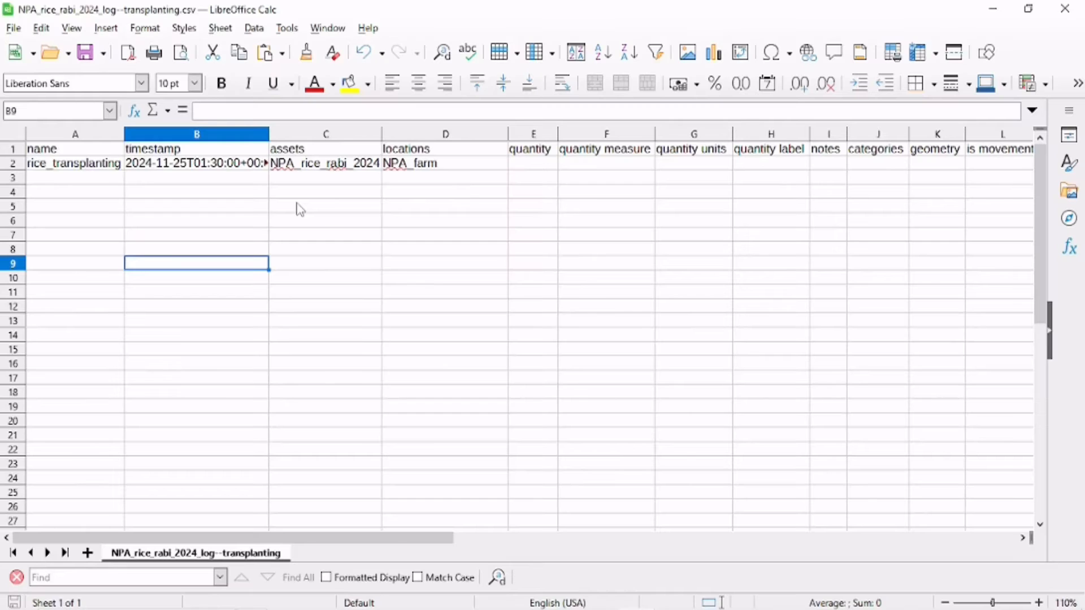
pyautogui.click(1078, 10)
# Compare the POP spreadsheet's actions and dates with the activity CSV once more.
pyautogui.moveTo(636, 600)
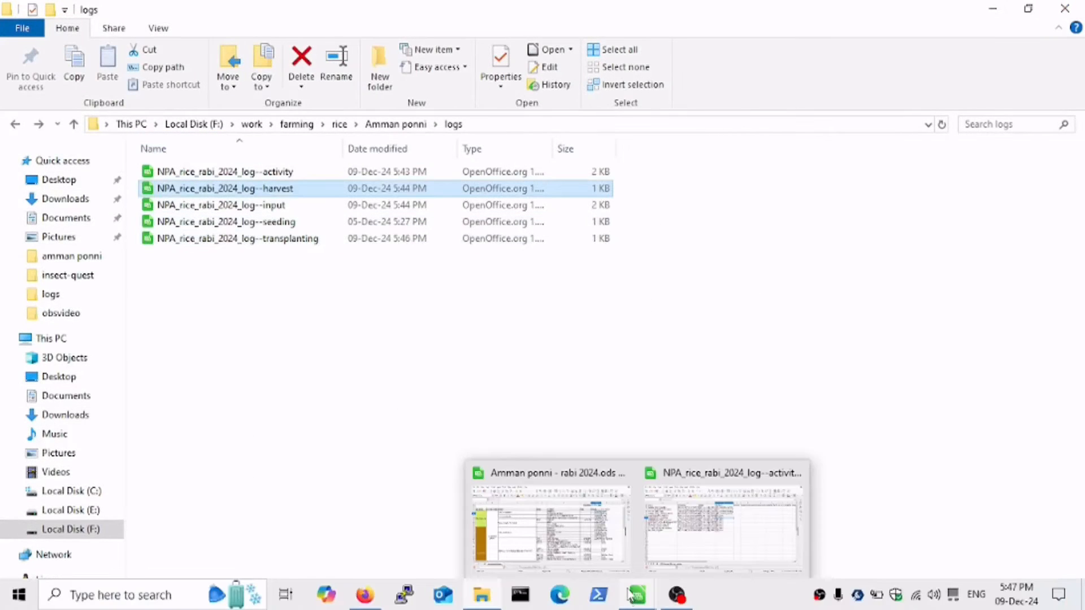
pyautogui.click(551, 525)
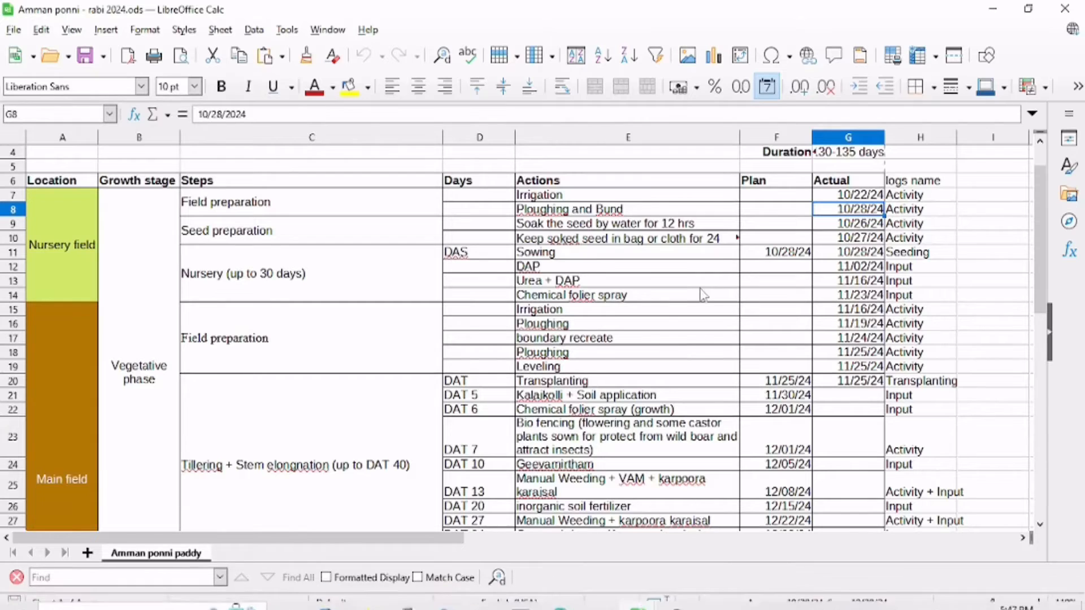
pyautogui.scroll(-3, 695, 390)
pyautogui.moveTo(637, 599)
pyautogui.click(689, 520)
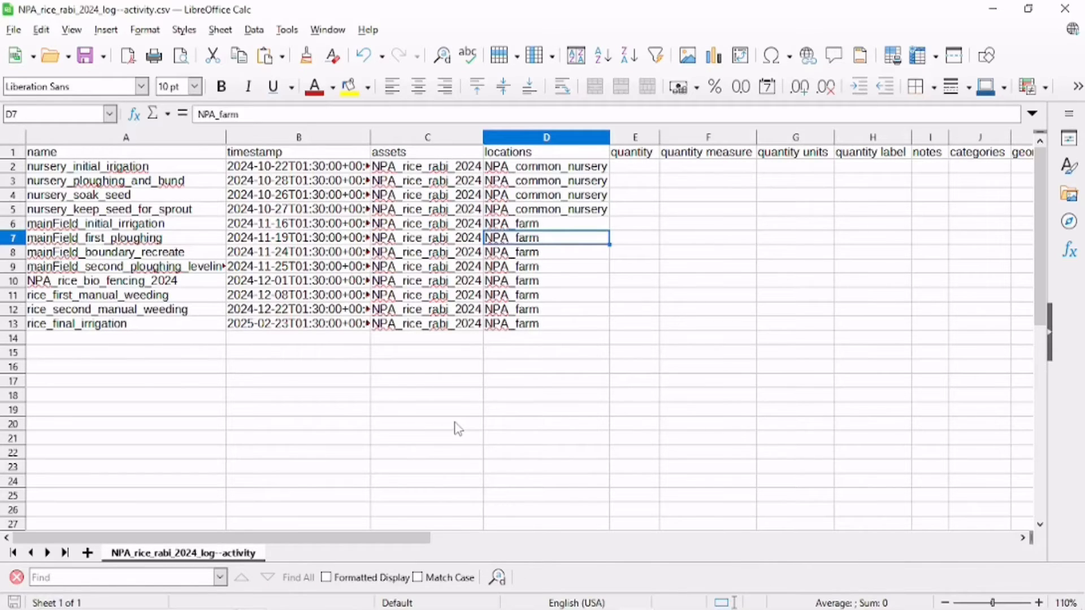
# Switch to the browser and open the farmOS CSV import page for Activity logs.
pyautogui.click(373, 596)
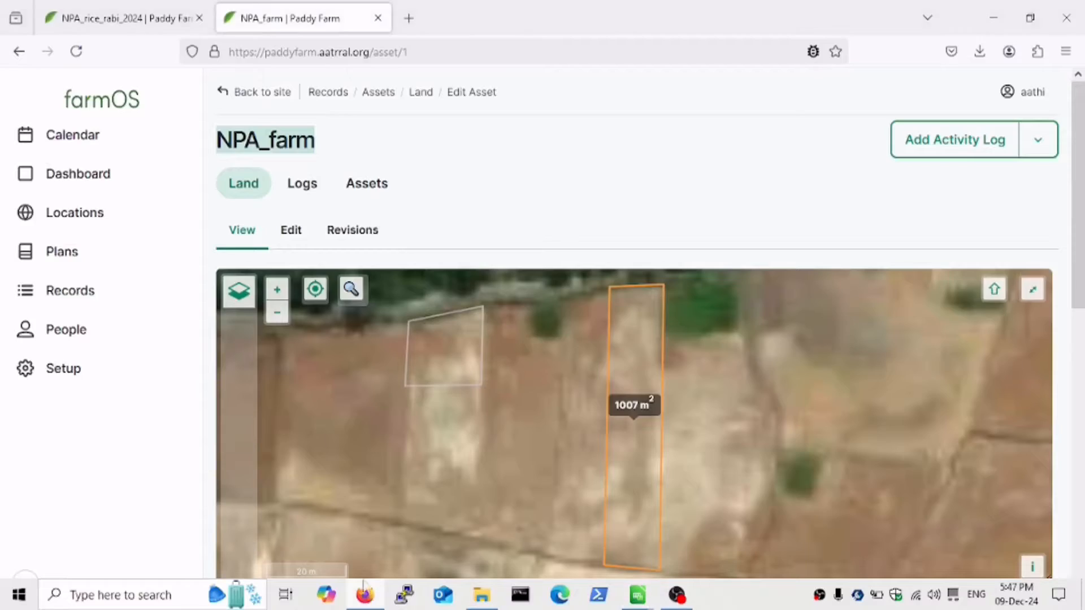
pyautogui.click(79, 370)
pyautogui.click(286, 223)
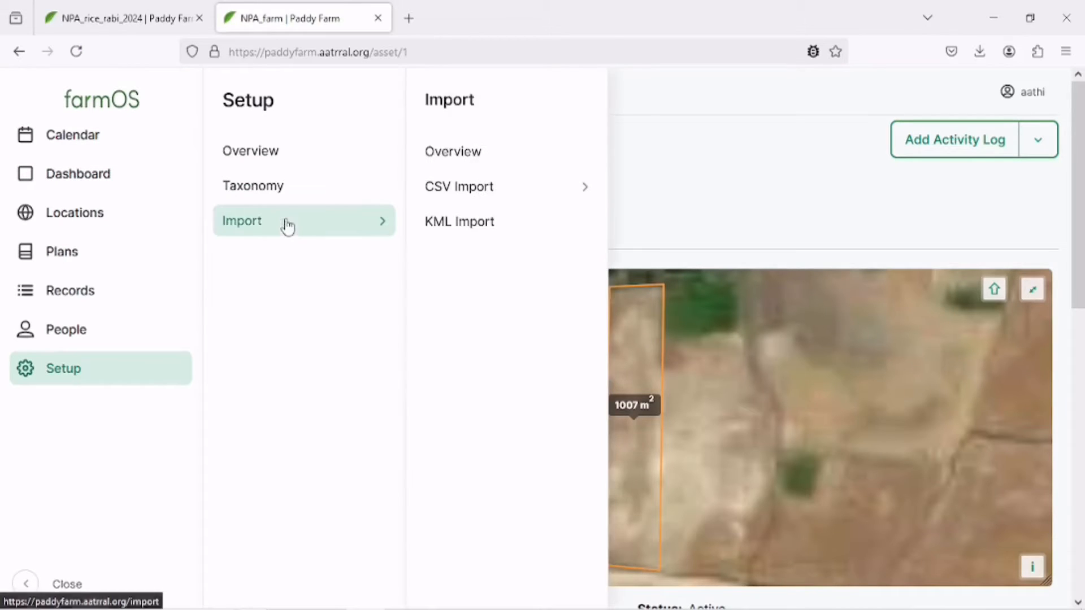
pyautogui.click(531, 195)
pyautogui.scroll(-4, 673, 389)
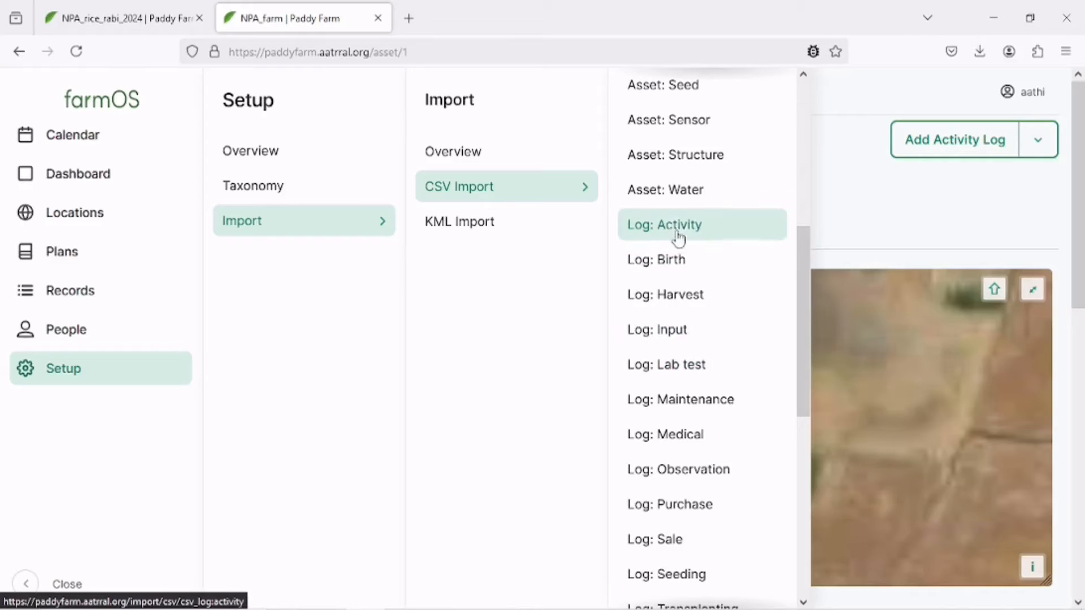
pyautogui.click(677, 228)
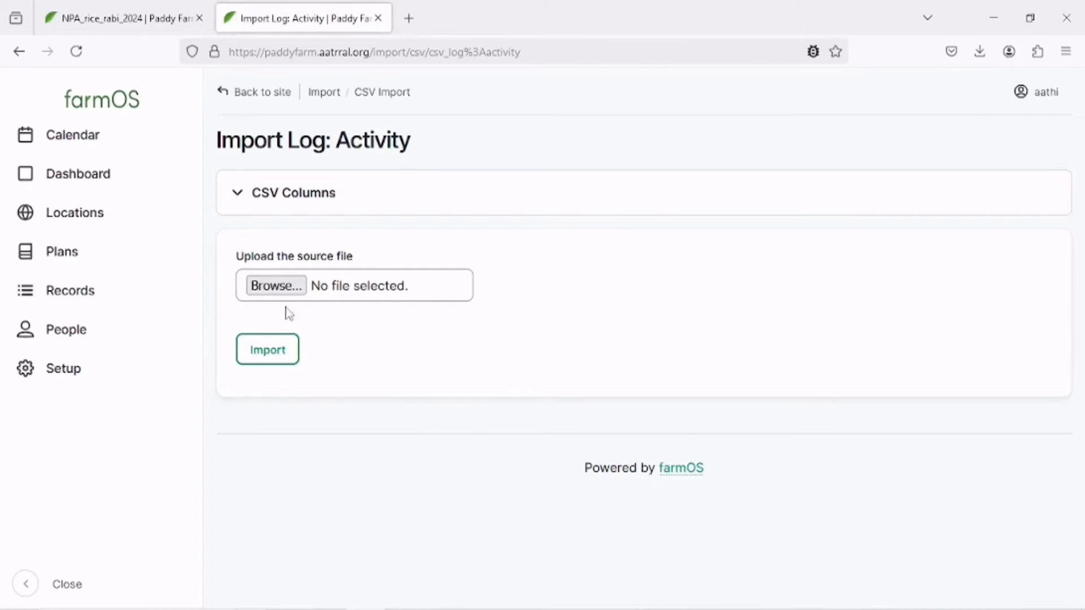
# Upload the NPA_rice_rabi_2024_log--activity file and import it.
pyautogui.click(270, 288)
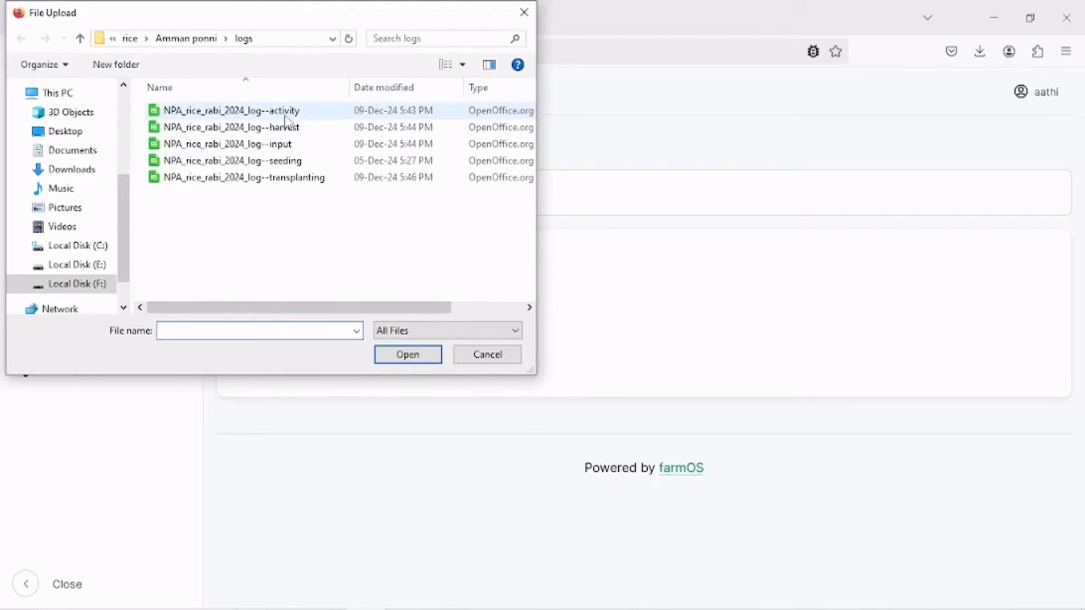
pyautogui.click(286, 115)
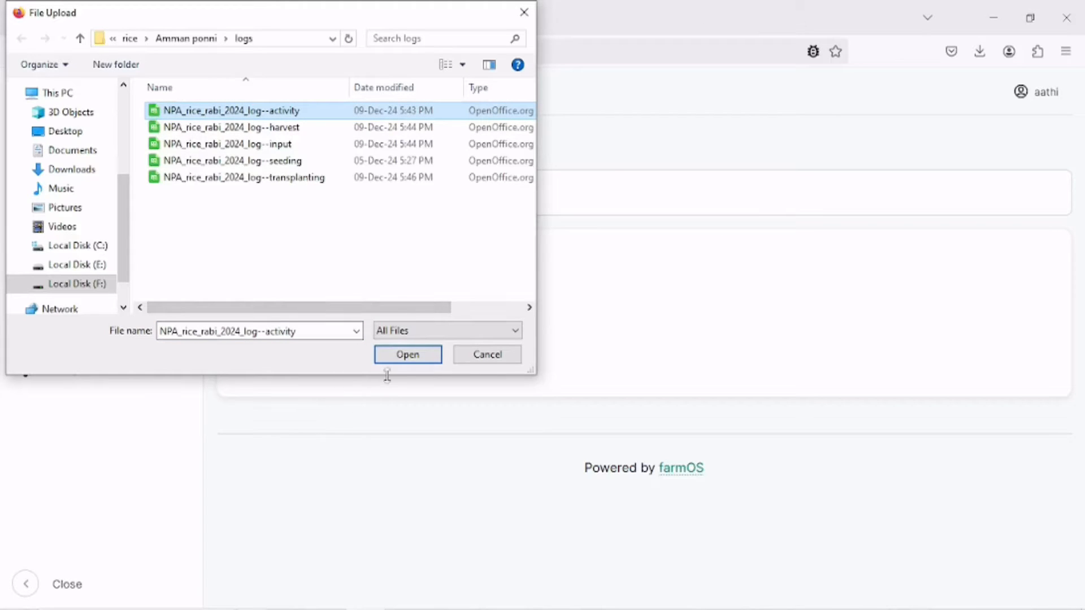
pyautogui.click(407, 356)
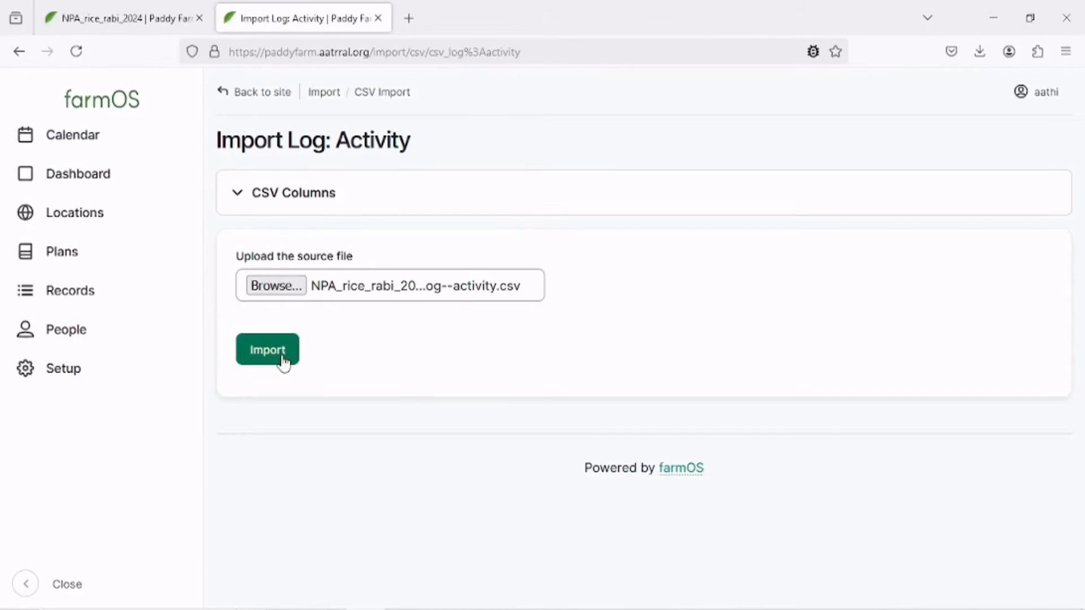
pyautogui.click(281, 356)
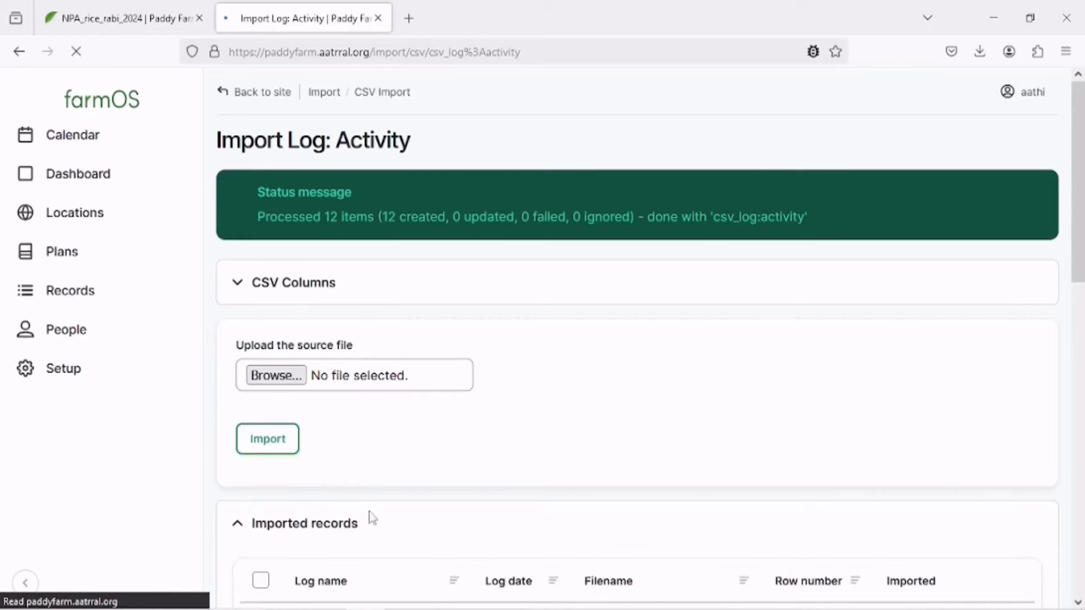
# Scroll through the list of imported activity records.
pyautogui.scroll(-3, 633, 339)
pyautogui.scroll(-10, 637, 329)
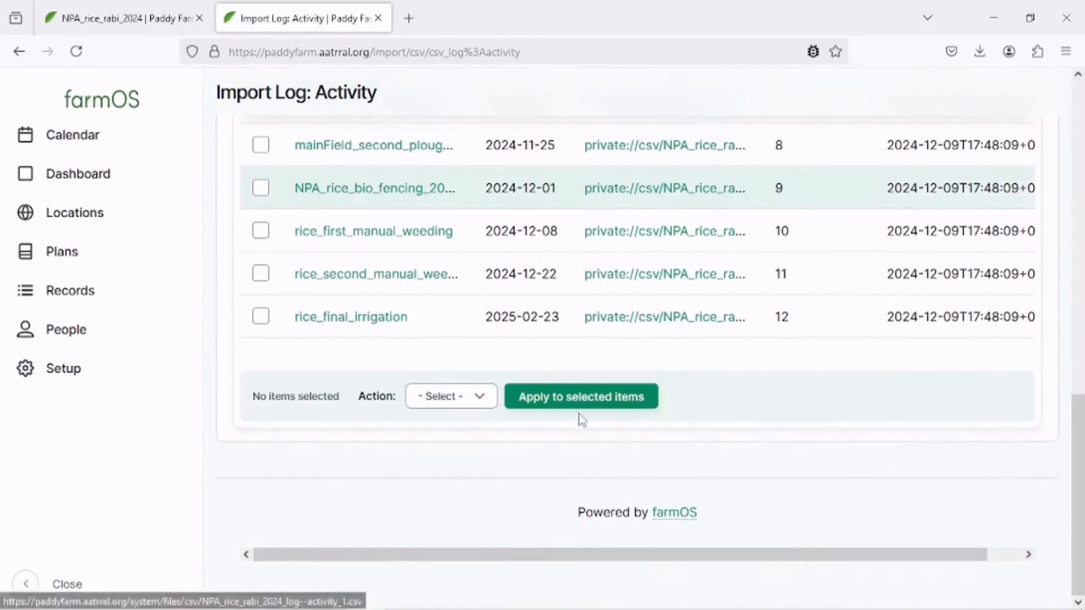
pyautogui.scroll(13, 579, 419)
# Reload the NPA_rice_rabi_2024 plant asset page and scroll through its list of logs.
pyautogui.click(131, 16)
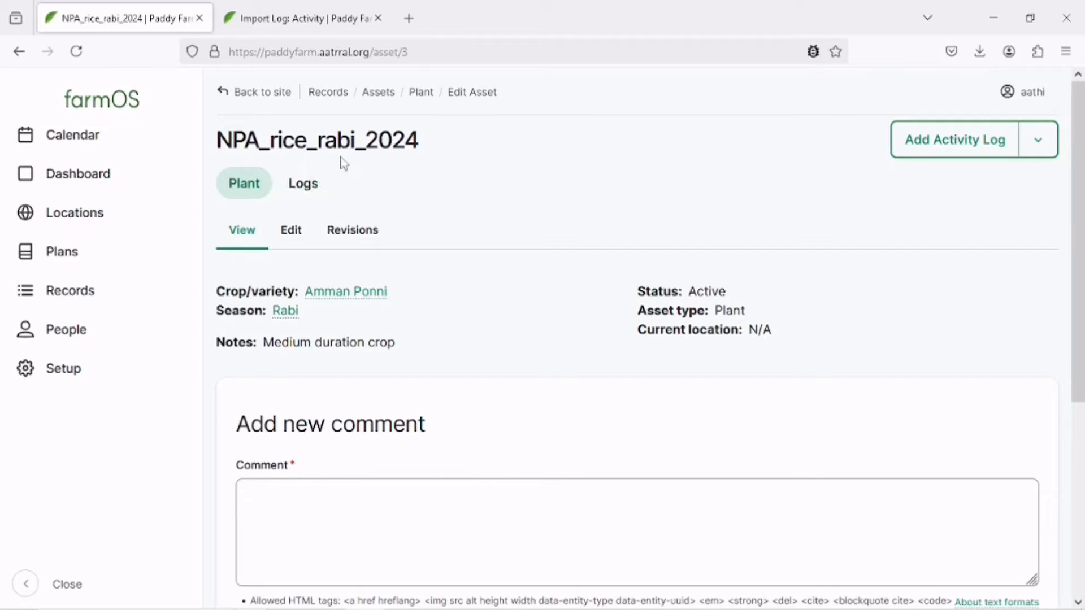
pyautogui.click(77, 51)
pyautogui.click(303, 183)
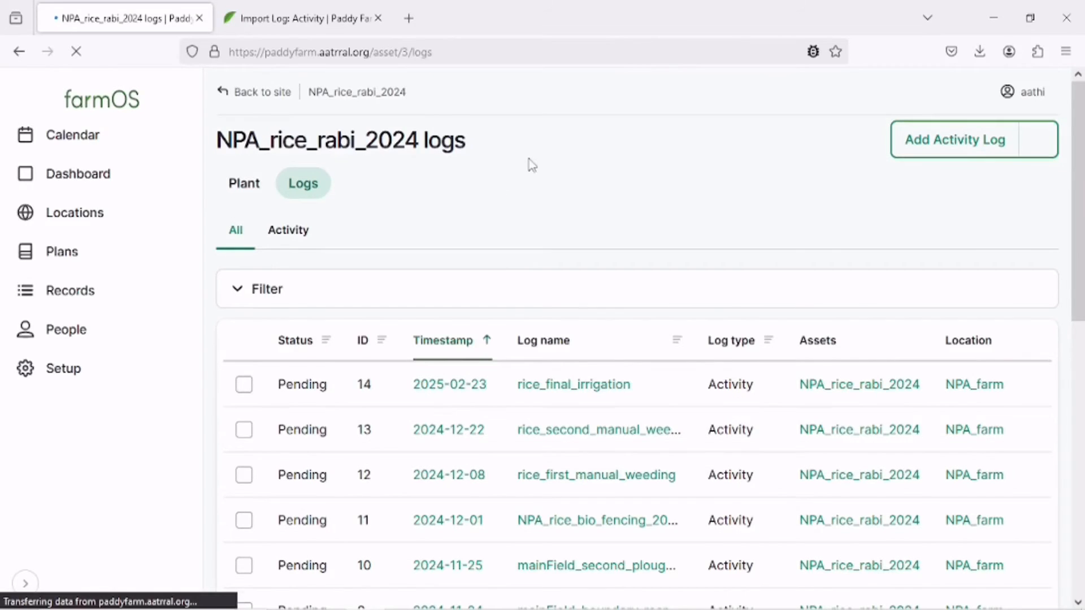
pyautogui.scroll(-3, 530, 163)
pyautogui.scroll(-6, 530, 163)
pyautogui.scroll(5, 678, 356)
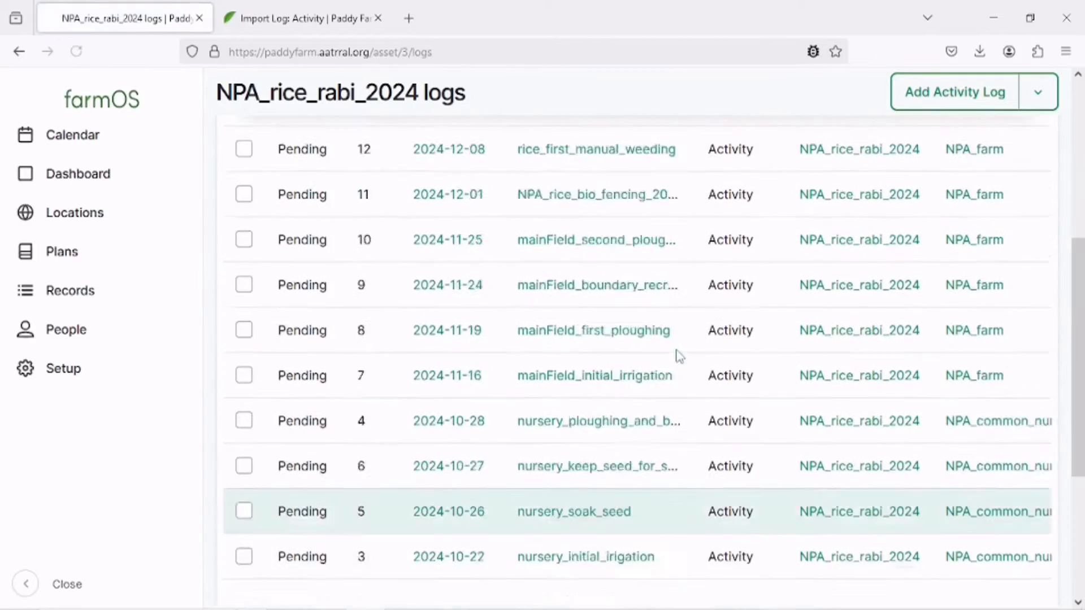
pyautogui.scroll(3, 678, 355)
pyautogui.scroll(-8, 727, 430)
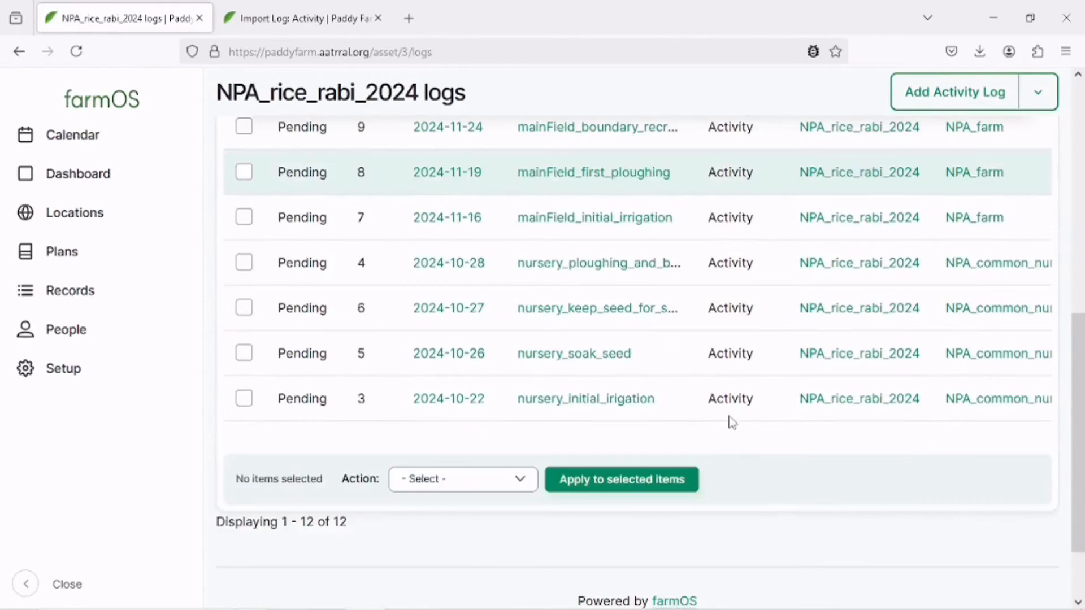
pyautogui.scroll(3, 606, 369)
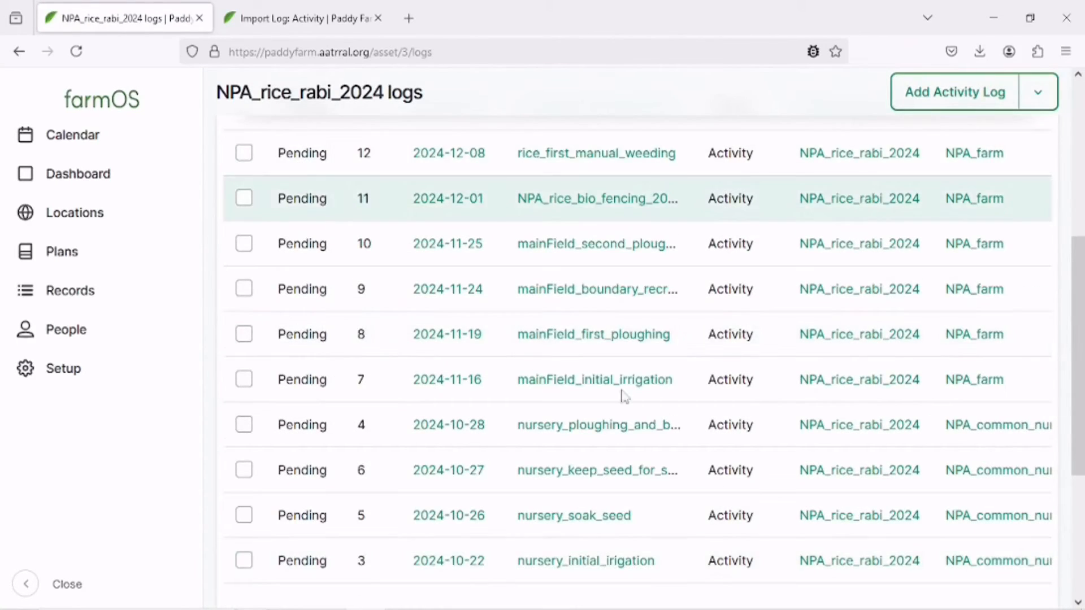
pyautogui.scroll(5, 622, 395)
pyautogui.scroll(2, 632, 363)
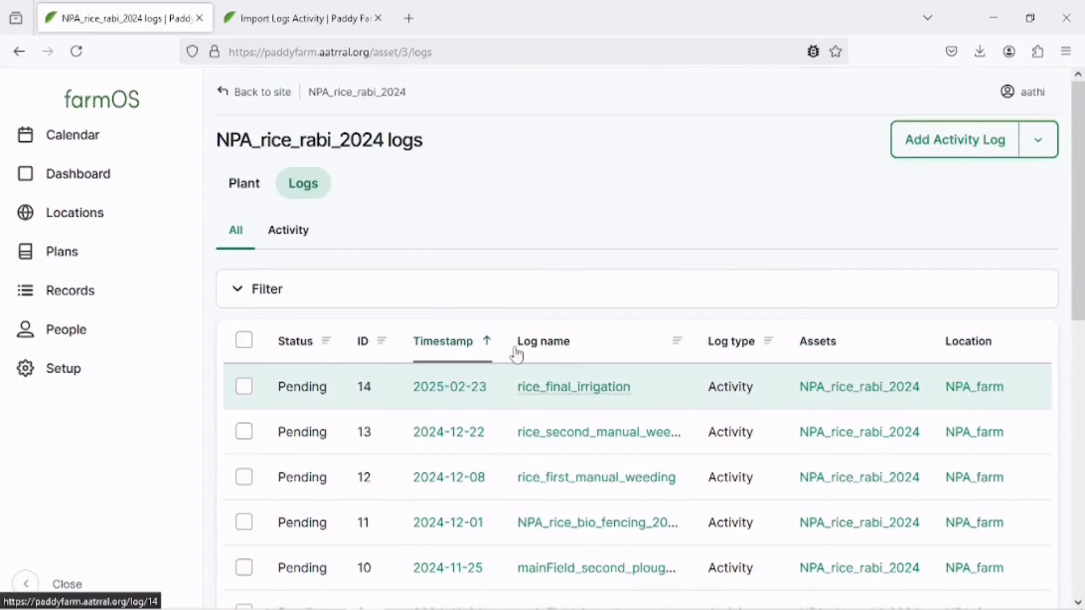
# Return to the activity import page and bring up the logs folder in the file explorer.
pyautogui.click(243, 12)
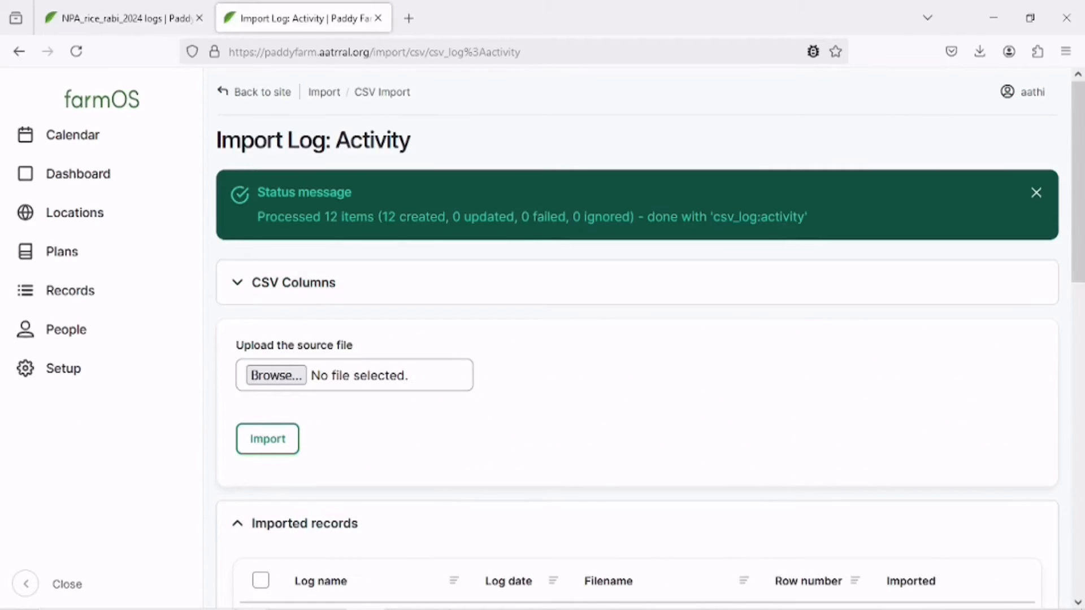
pyautogui.moveTo(497, 603)
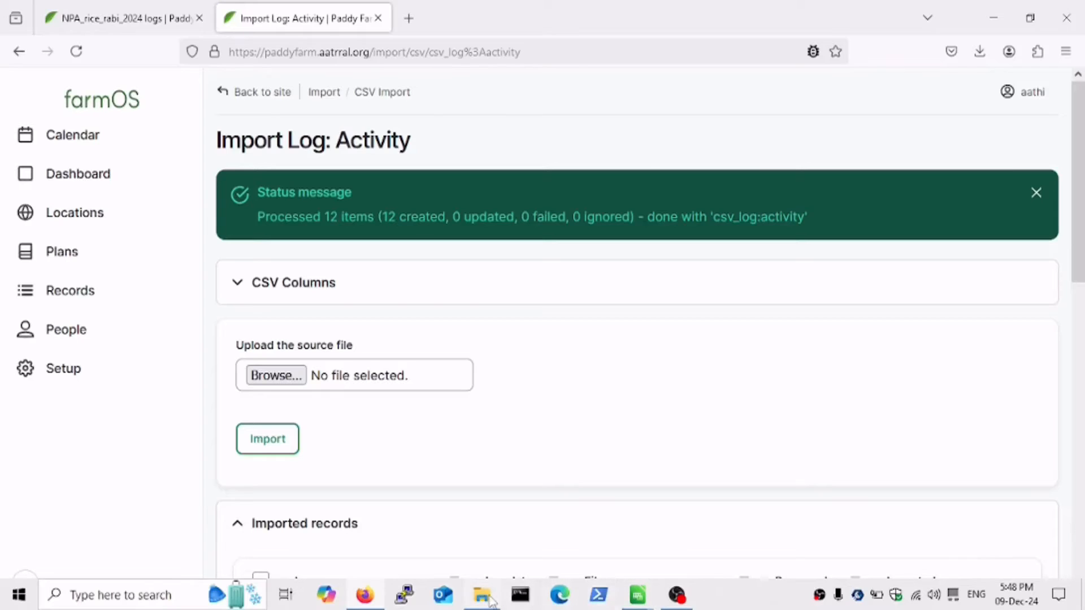
pyautogui.click(490, 599)
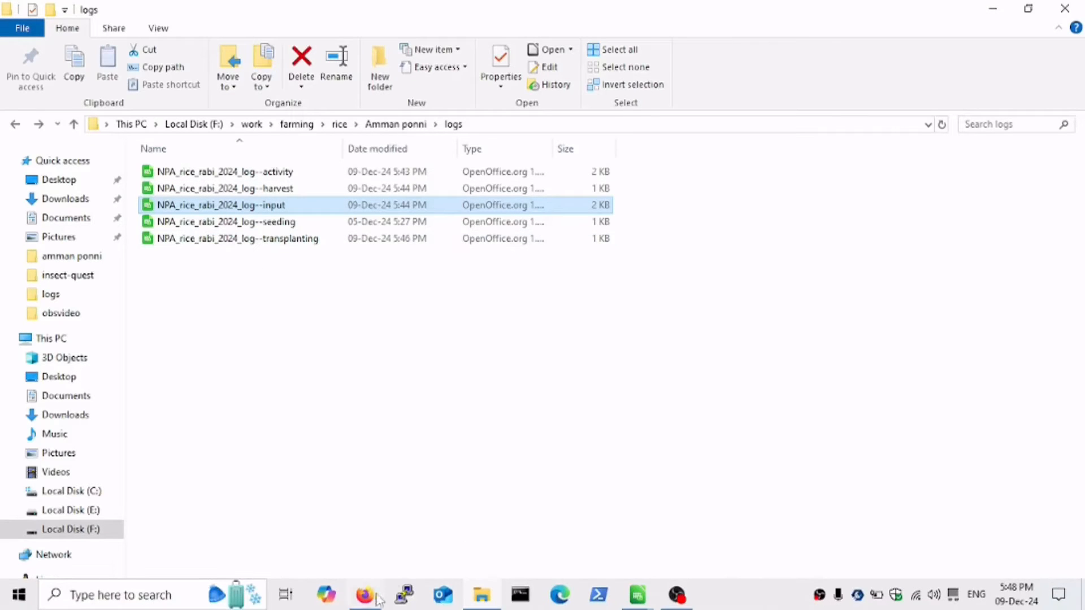
# Upload the NPA_rice_rabi_2024_log--input file in the Log: Input CSV importer and import it.
pyautogui.click(378, 598)
pyautogui.click(172, 368)
pyautogui.click(295, 220)
pyautogui.click(460, 195)
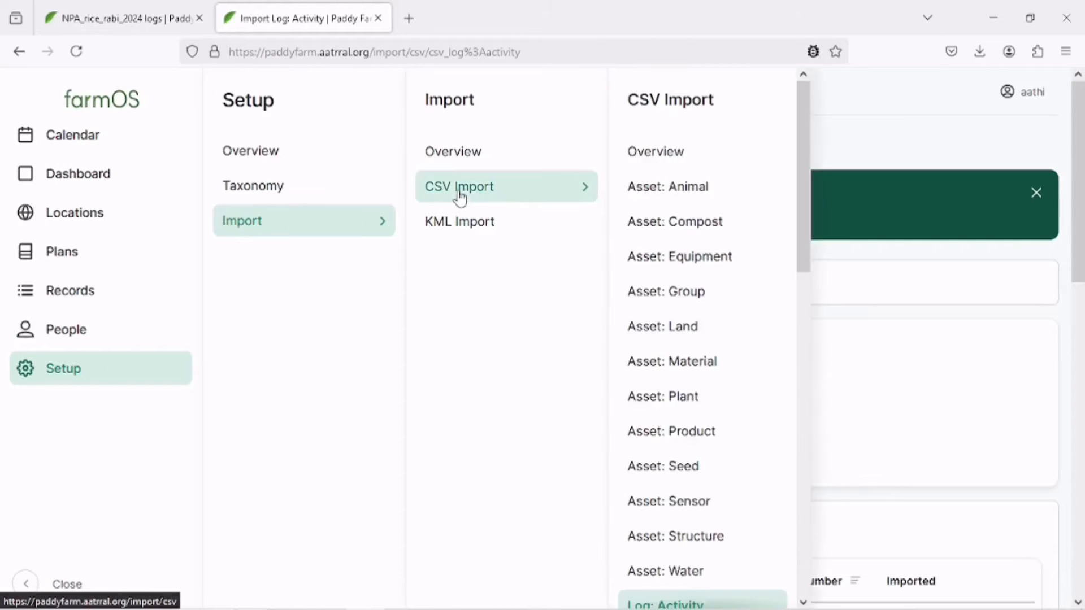
pyautogui.scroll(-5, 680, 400)
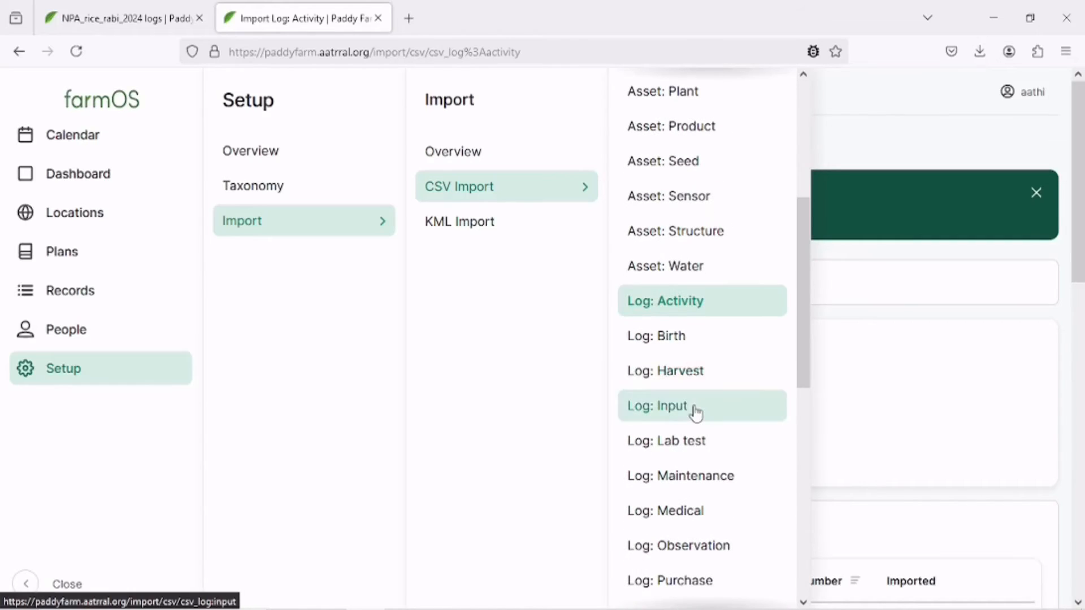
pyautogui.click(695, 409)
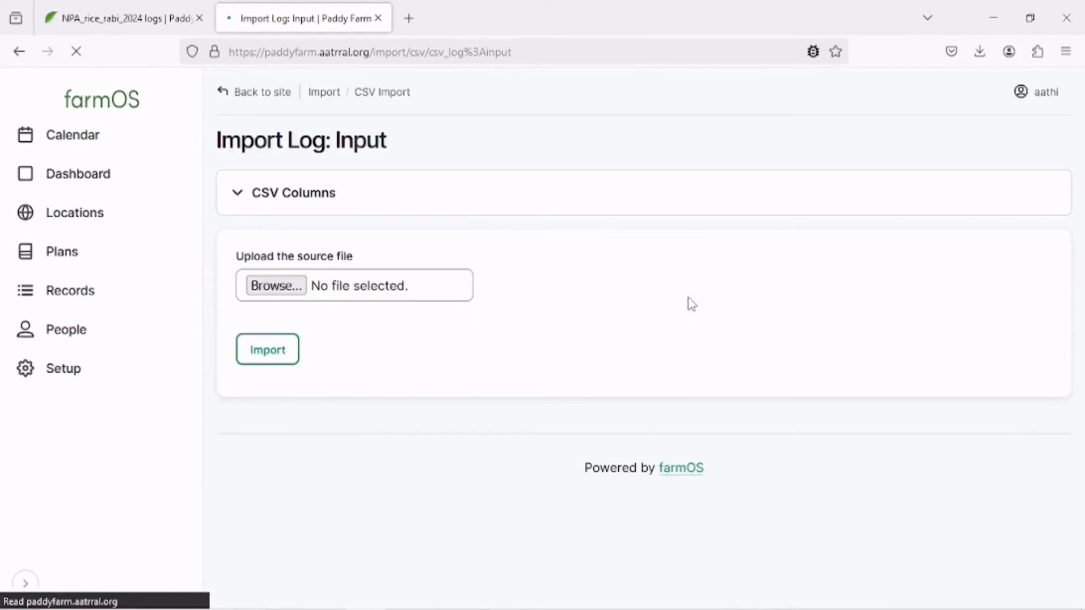
pyautogui.click(289, 289)
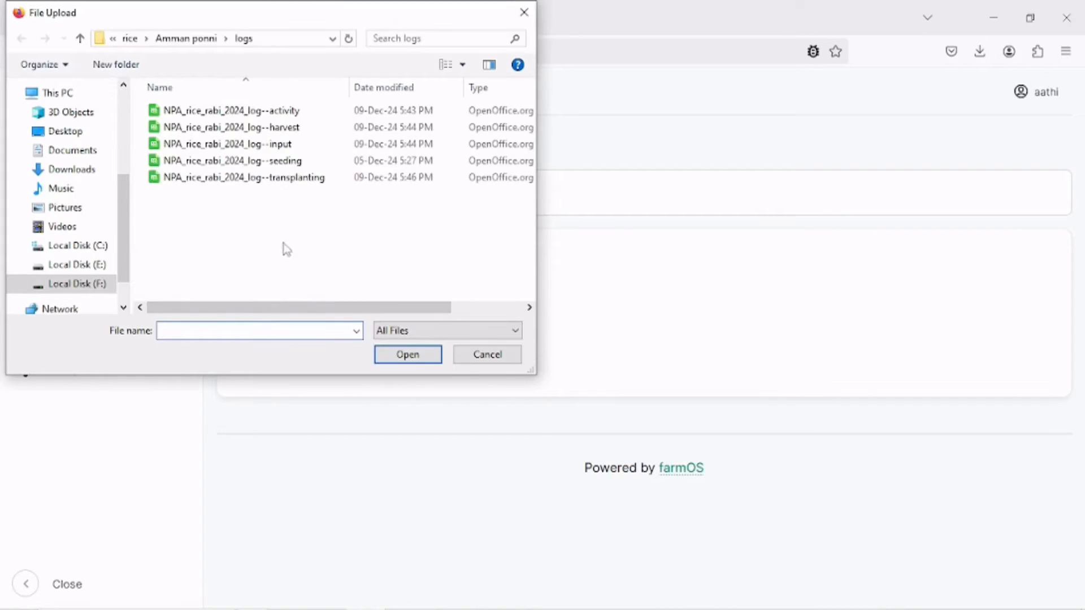
pyautogui.click(310, 145)
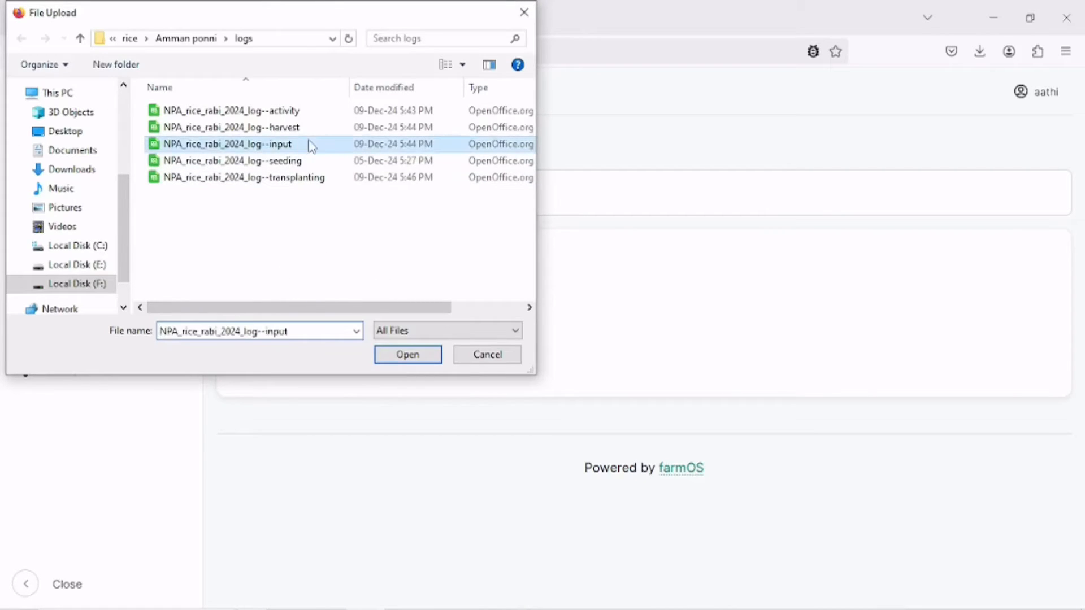
pyautogui.click(397, 357)
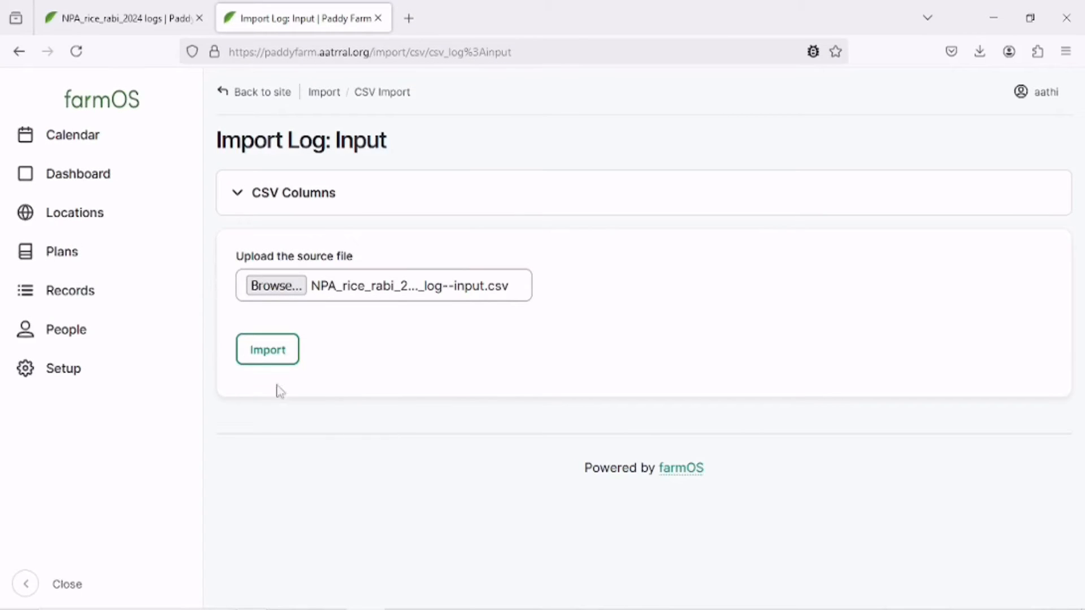
pyautogui.click(267, 361)
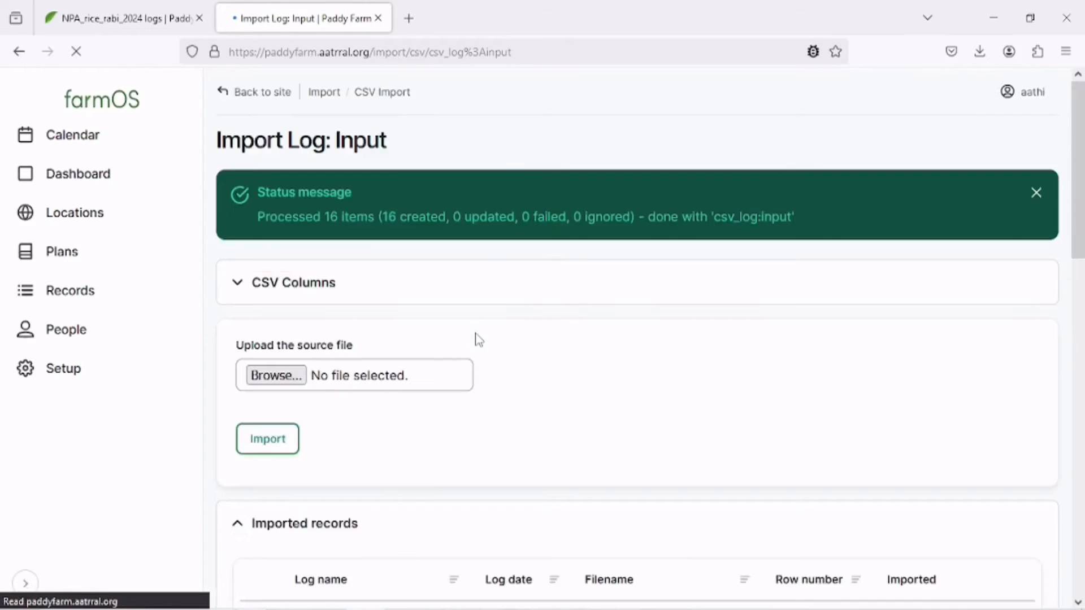
# Dismiss the status message and scroll through the list of imported input records.
pyautogui.click(1037, 199)
pyautogui.scroll(-6, 600, 336)
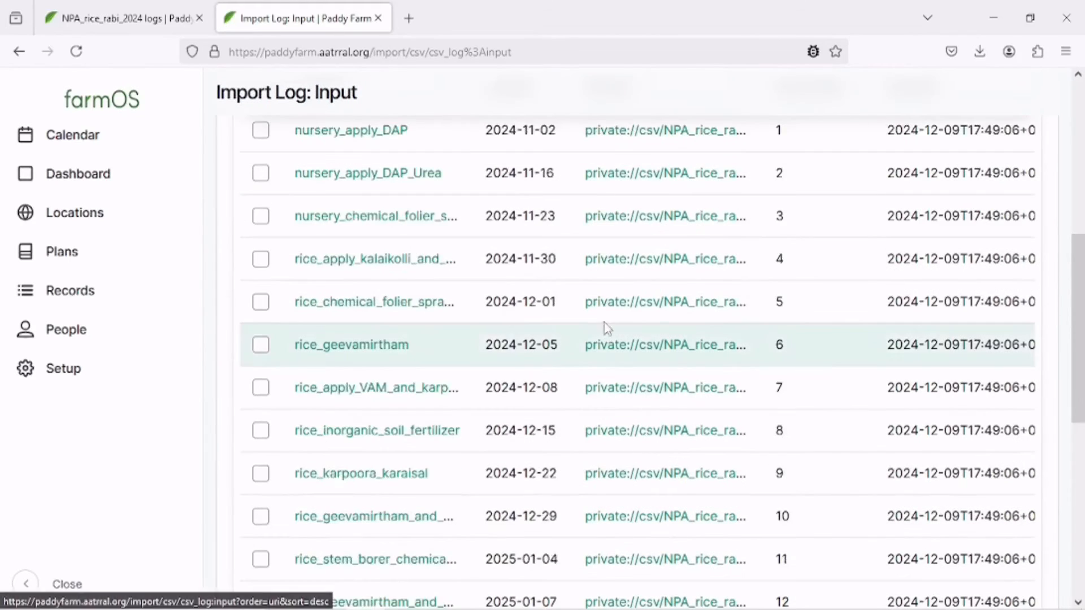
pyautogui.scroll(-7, 568, 270)
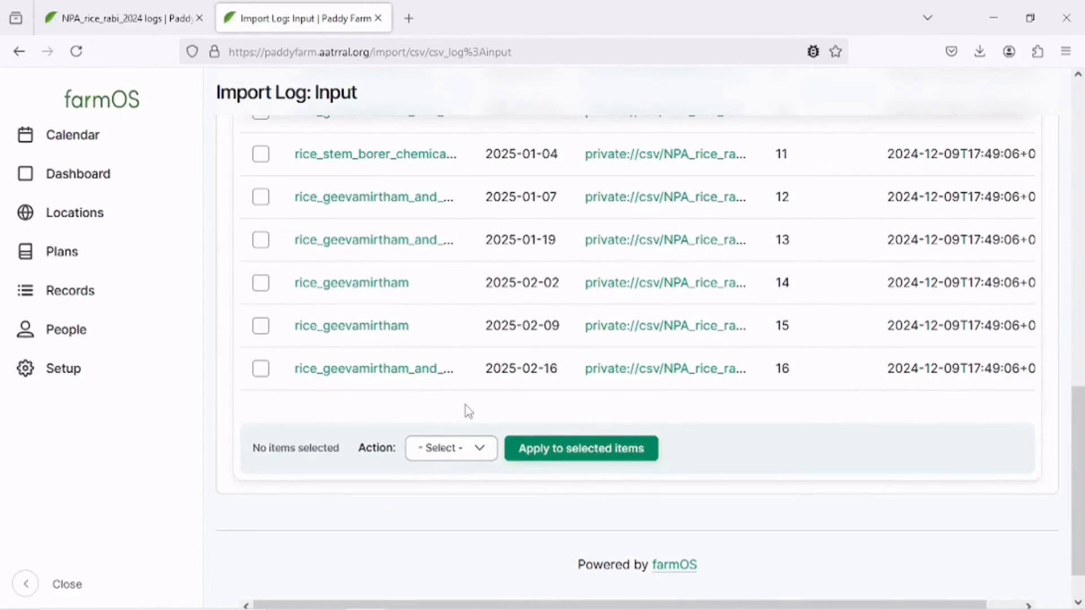
pyautogui.scroll(5, 469, 418)
# Reload the NPA_rice_rabi_2024 logs page and browse its Input logs list.
pyautogui.click(122, 19)
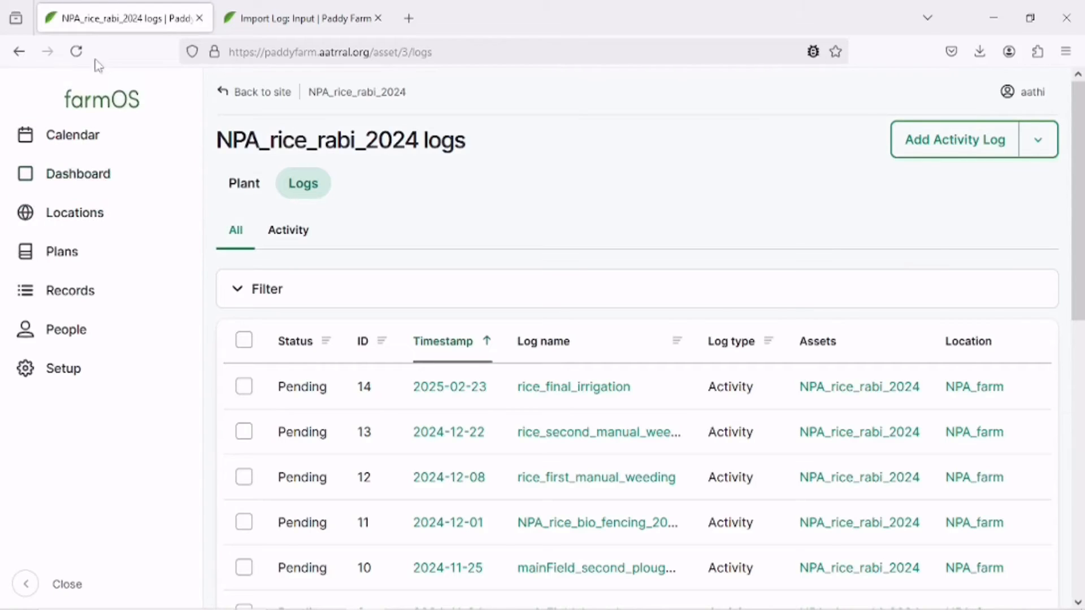
pyautogui.click(76, 52)
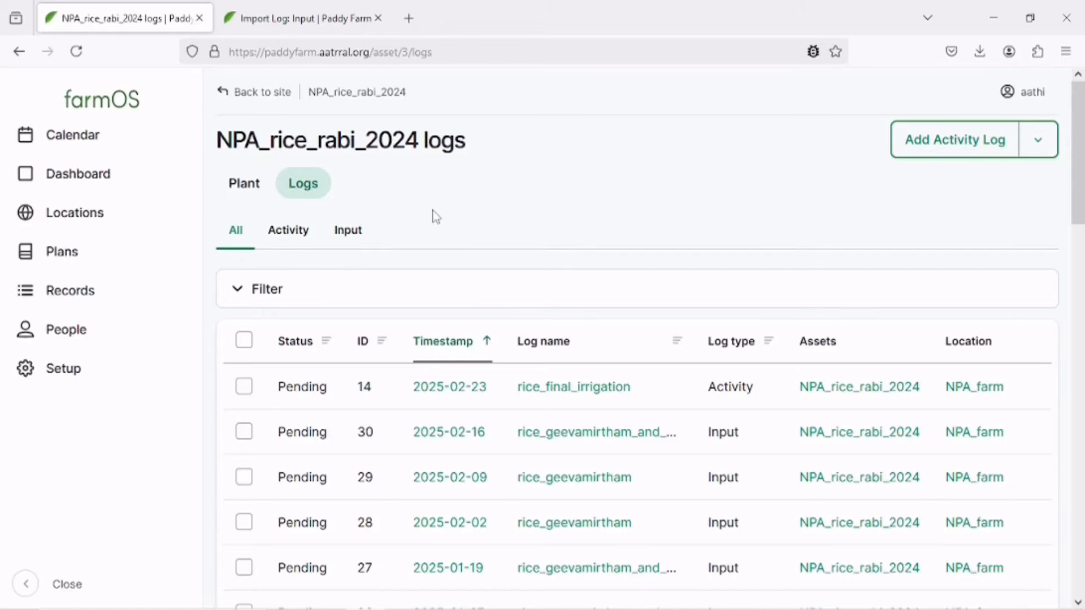
pyautogui.click(368, 234)
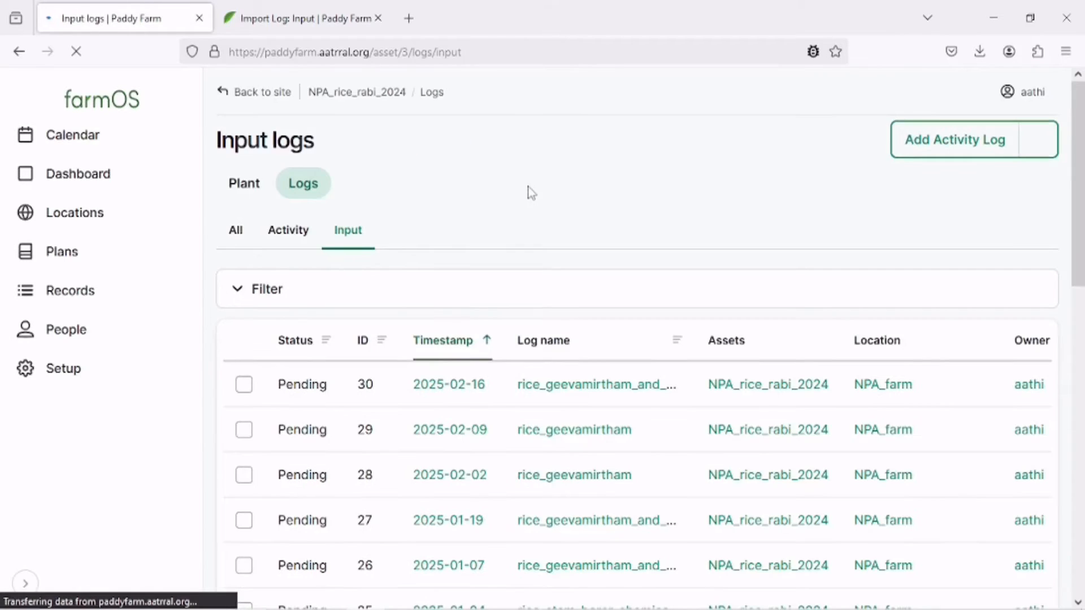
pyautogui.scroll(-10, 531, 192)
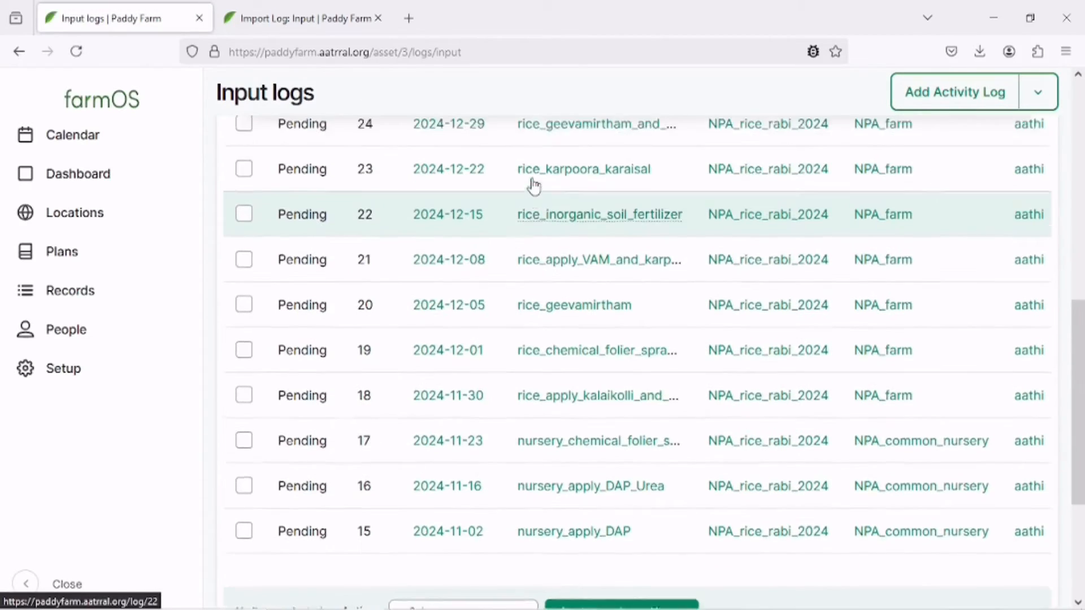
pyautogui.scroll(10, 533, 185)
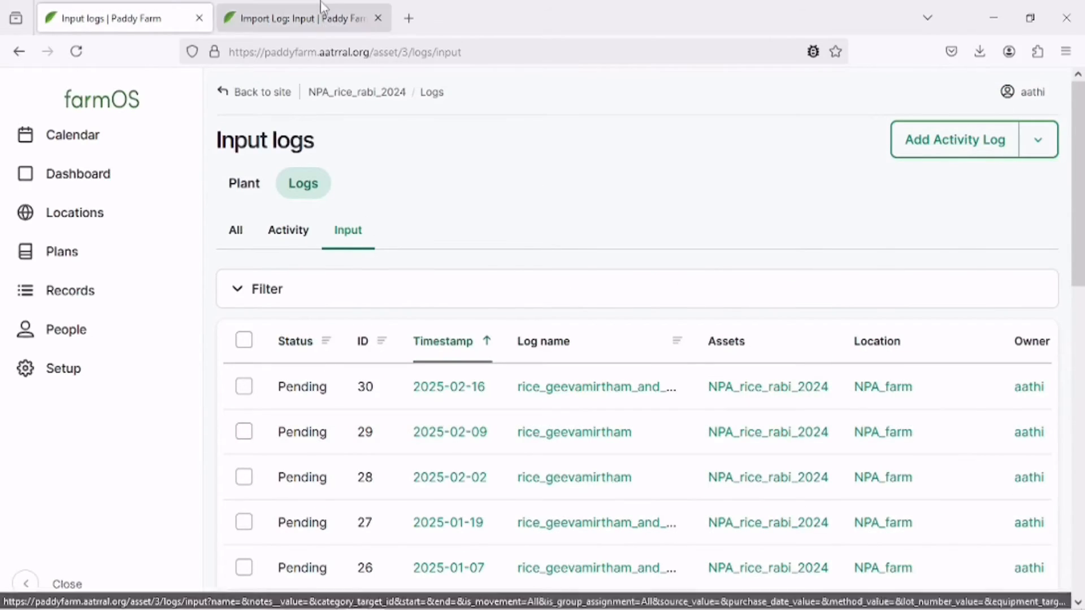
# Upload the NPA_rice_rabi_2024_log--seeding file in the Log: Seeding CSV importer and import it.
pyautogui.click(323, 7)
pyautogui.click(62, 368)
pyautogui.click(292, 221)
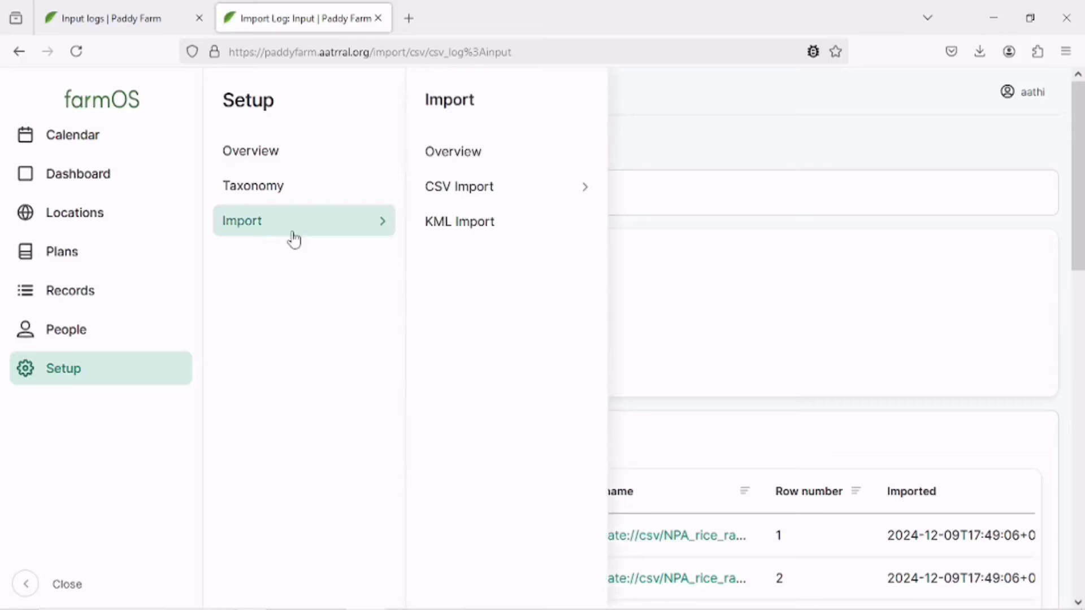
pyautogui.click(486, 201)
pyautogui.scroll(-8, 725, 438)
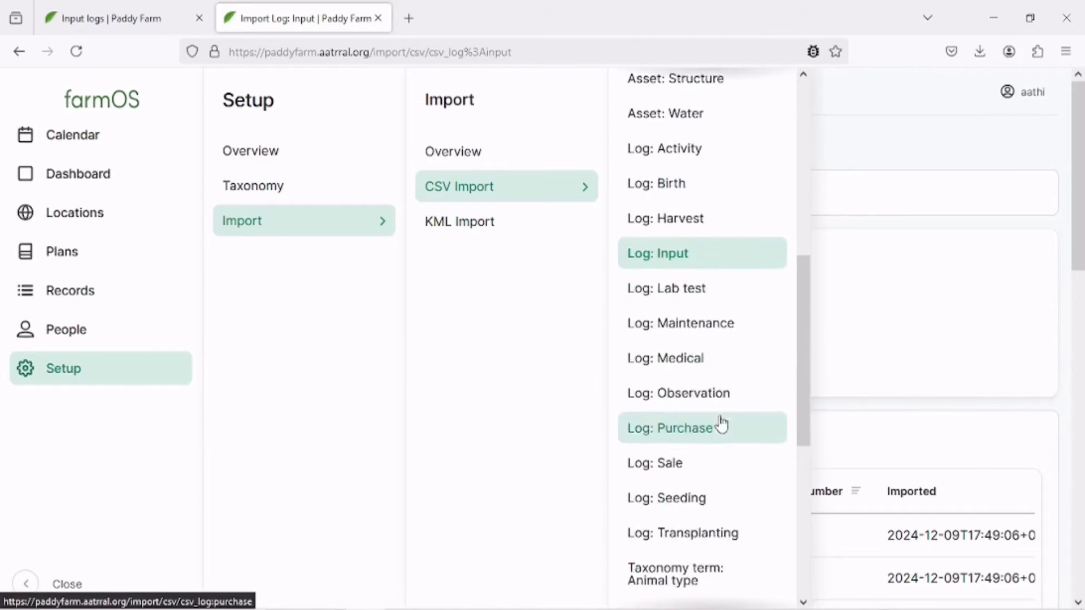
pyautogui.scroll(-5, 722, 423)
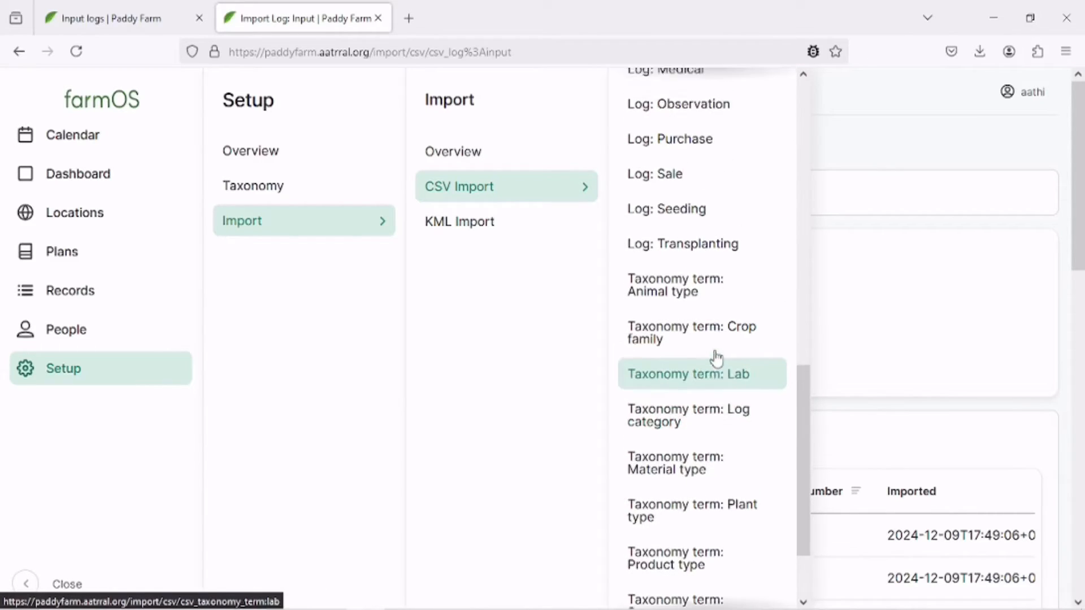
pyautogui.scroll(5, 695, 339)
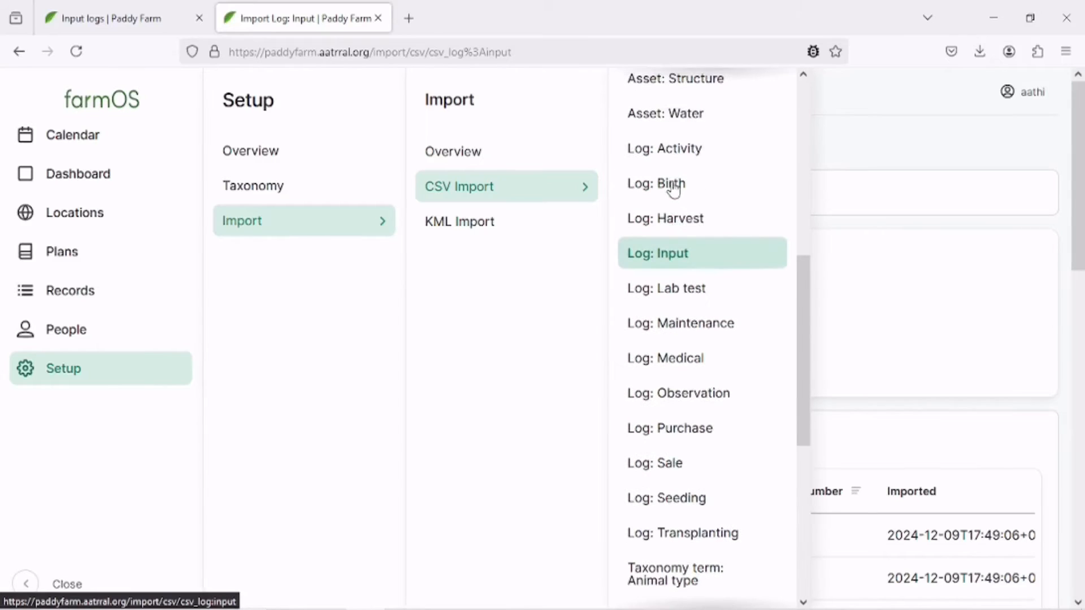
pyautogui.click(676, 503)
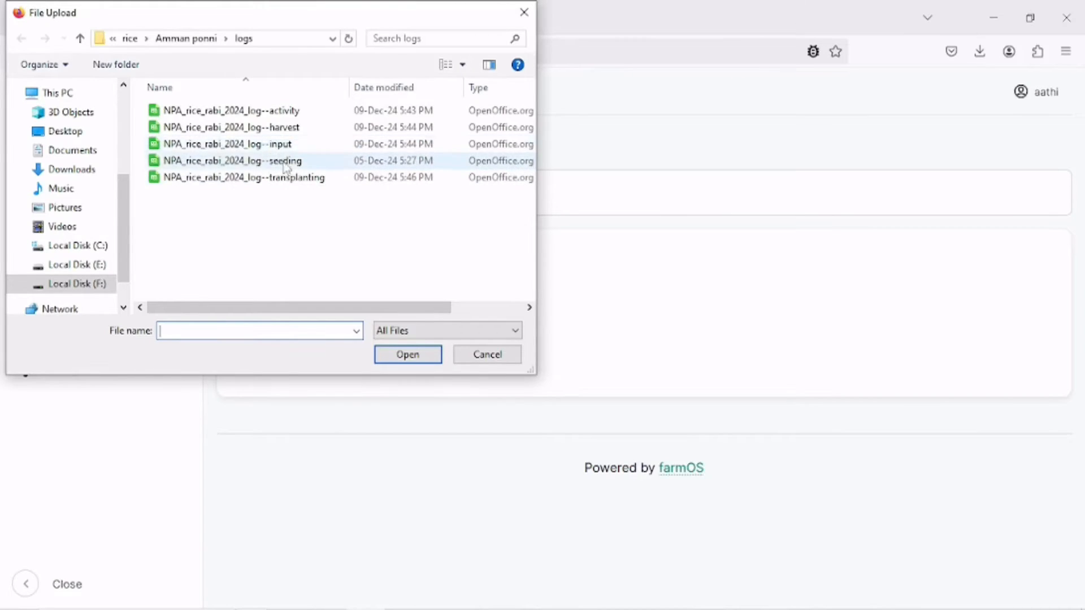
pyautogui.click(289, 163)
pyautogui.click(403, 354)
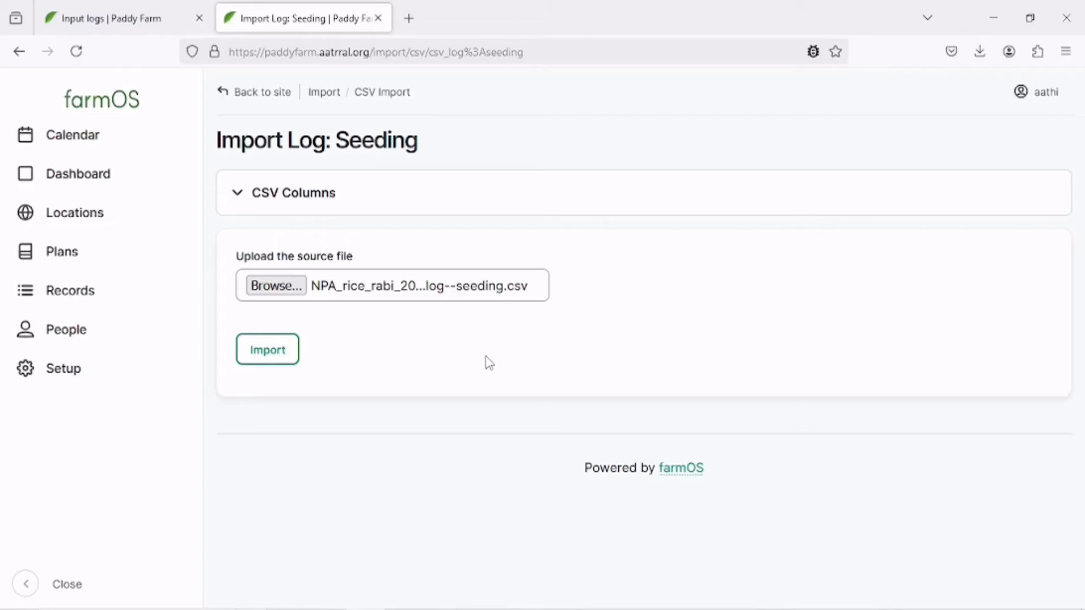
pyautogui.click(280, 361)
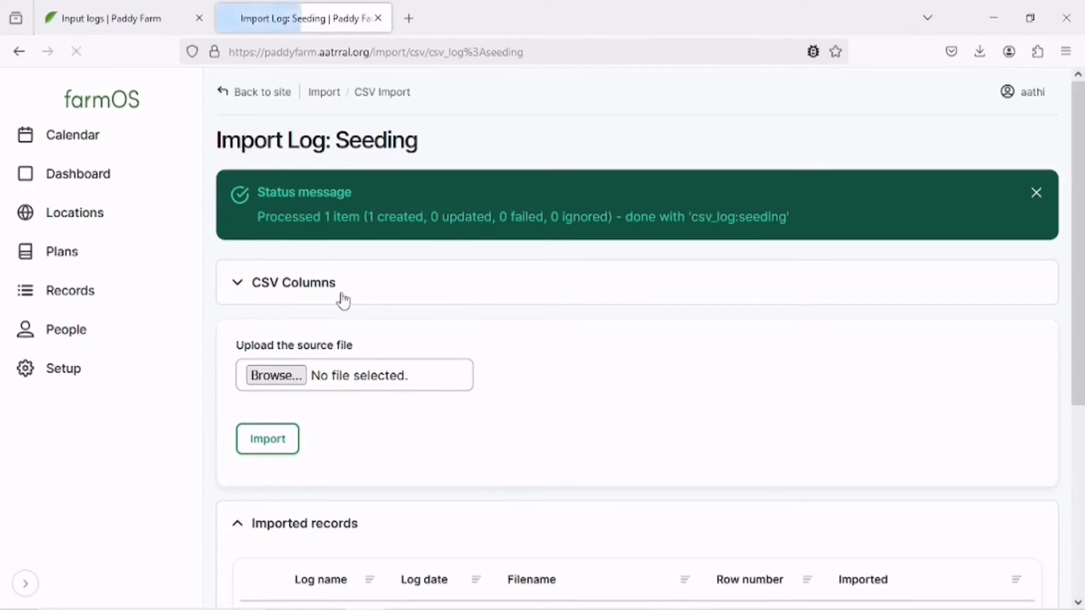
# Dismiss the status message, reload the plant's logs page and open its Seeding logs list.
pyautogui.click(1036, 193)
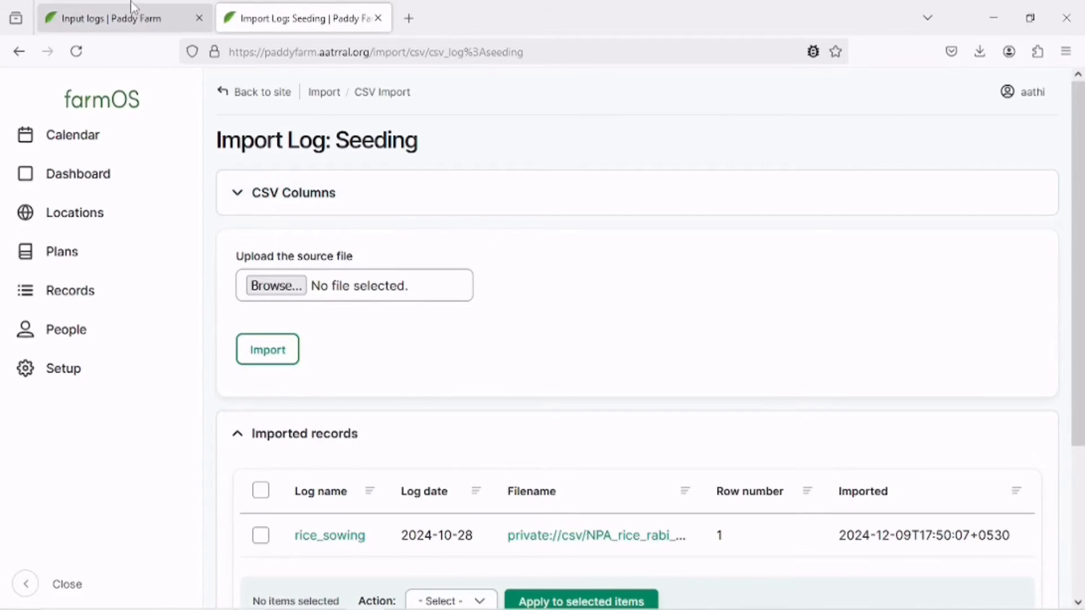
pyautogui.click(107, 18)
pyautogui.click(83, 53)
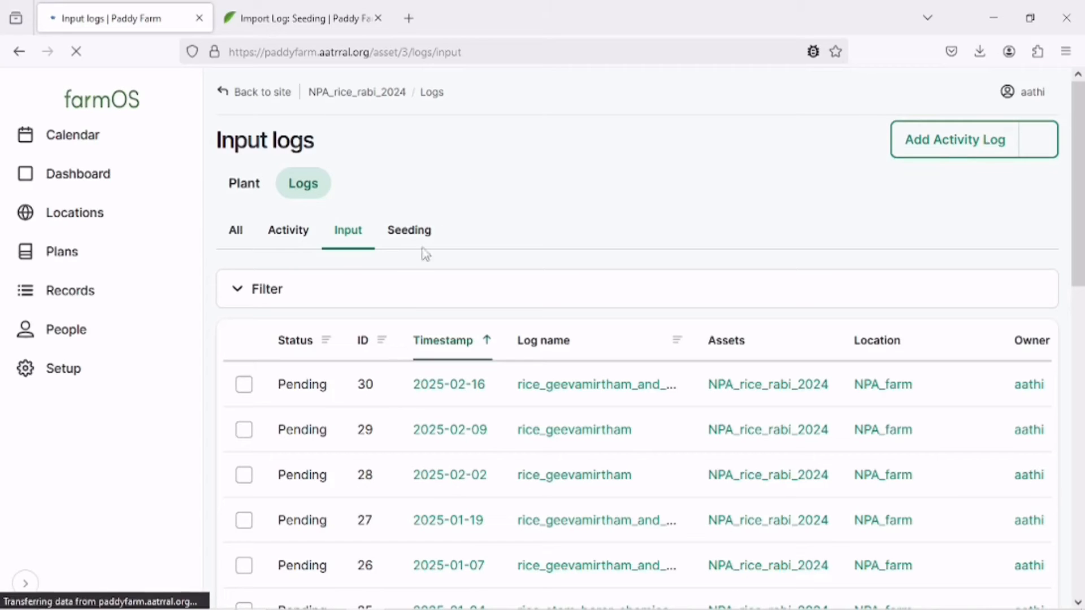
pyautogui.click(419, 239)
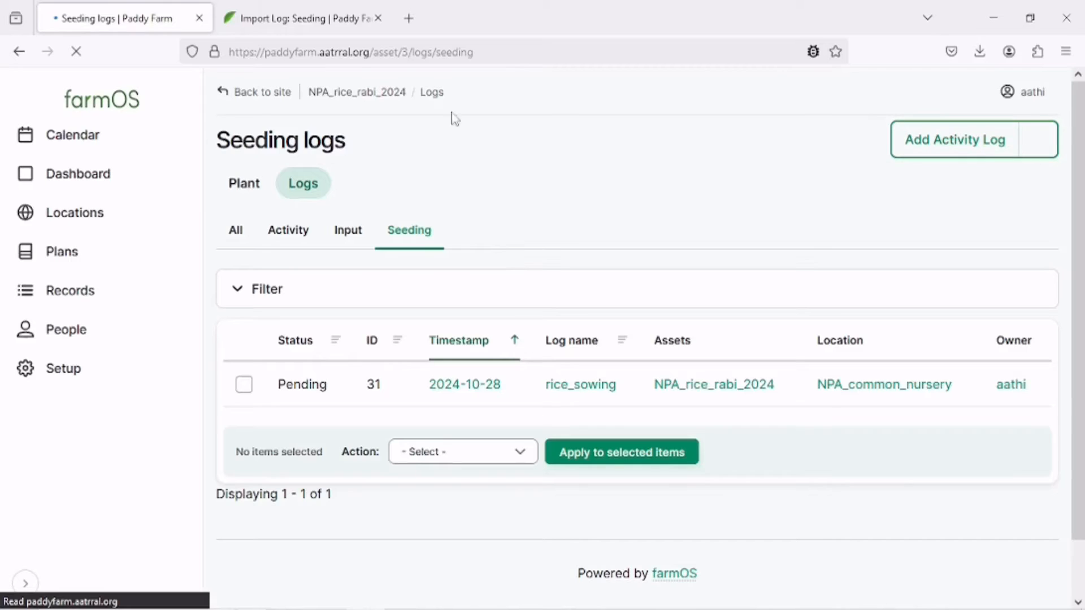
# Expand the CSV Columns section of the seeding importer and read the column descriptions.
pyautogui.click(311, 19)
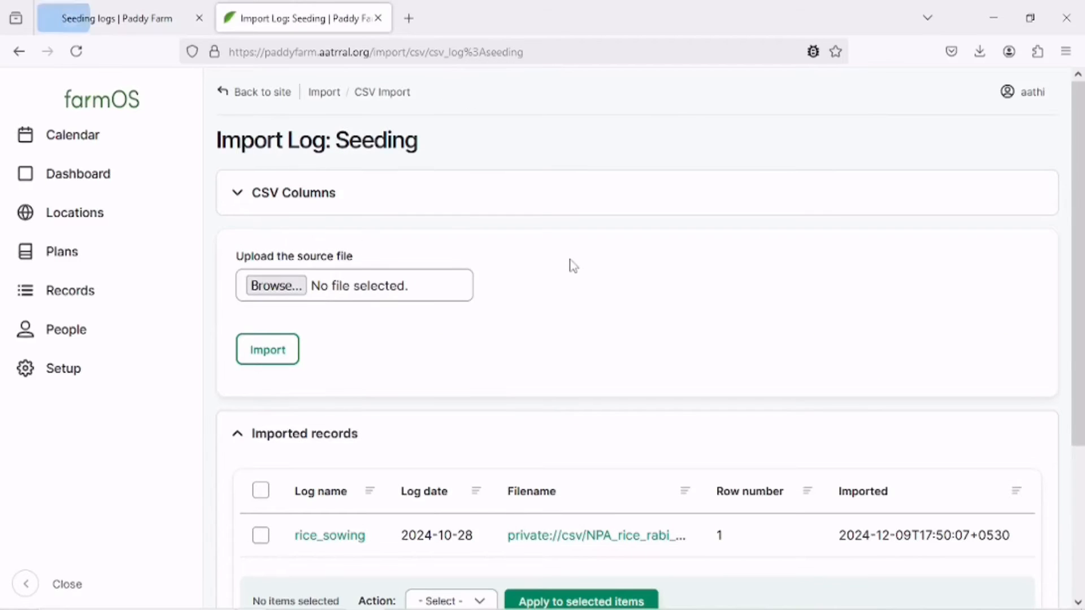
pyautogui.click(380, 181)
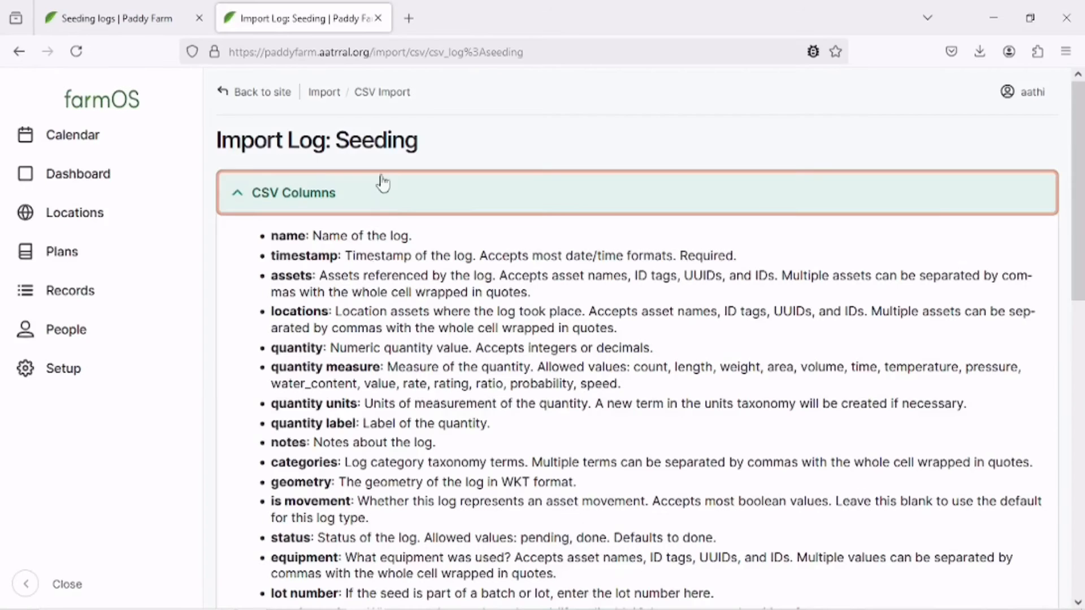
pyautogui.scroll(-7, 424, 315)
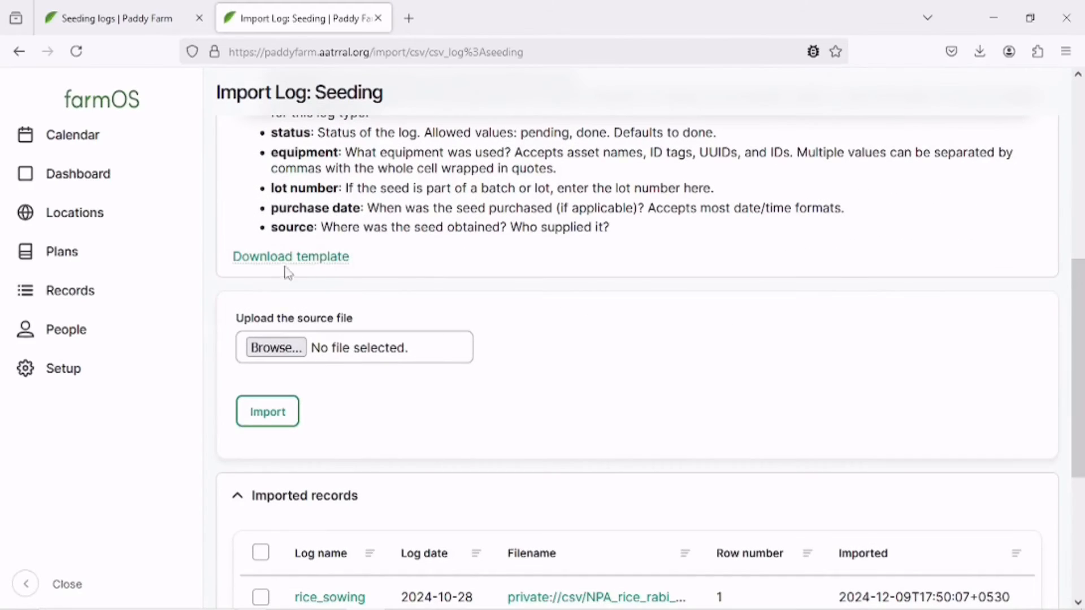
pyautogui.scroll(7, 443, 262)
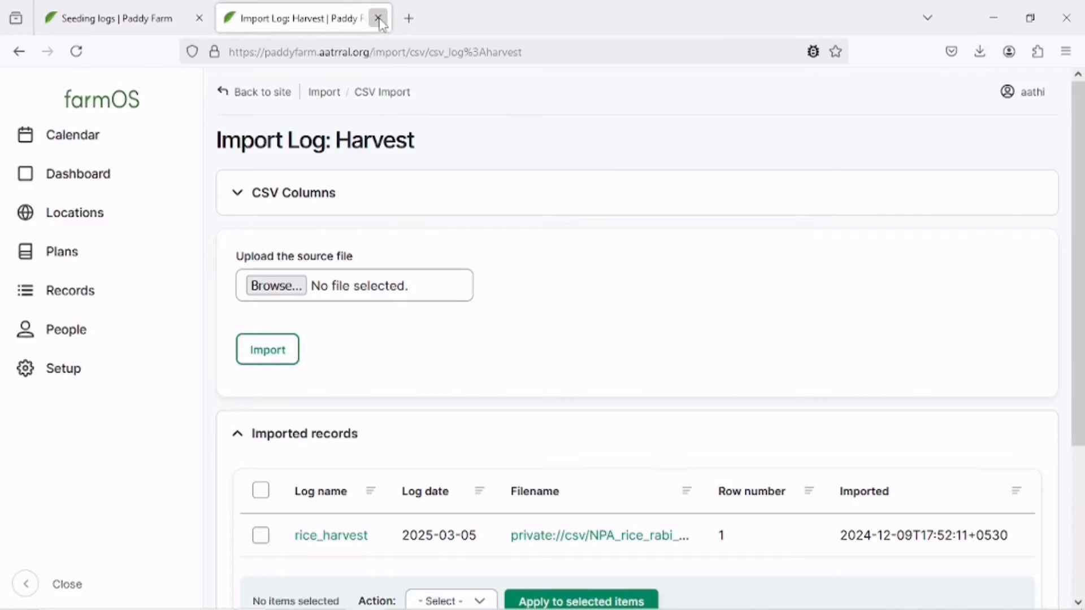
# Close the import tab and open the NPA_rice_rabi_2024 plant asset's view page.
pyautogui.click(377, 18)
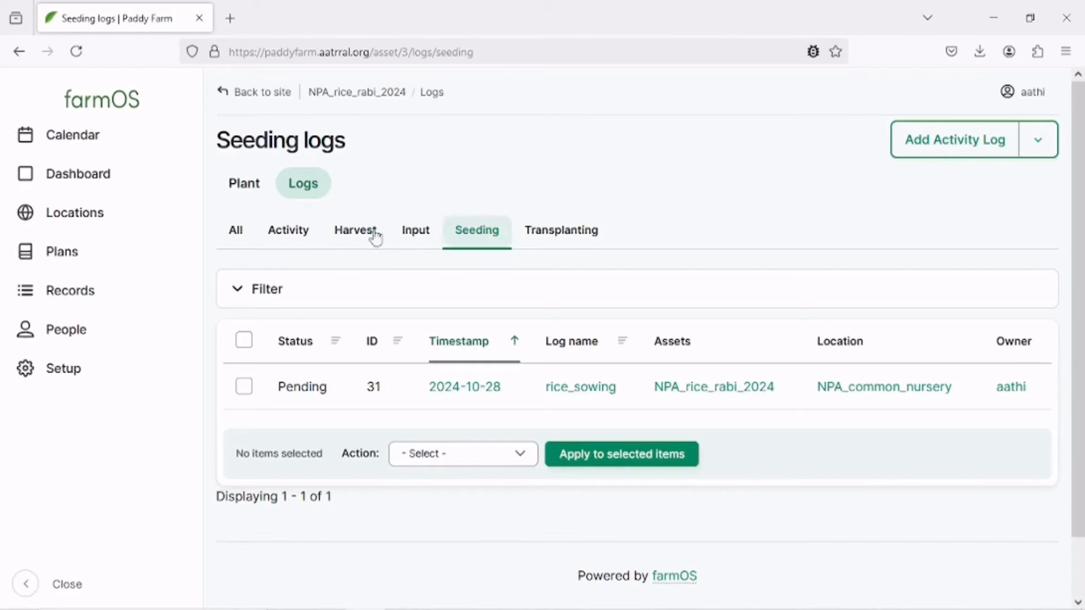
pyautogui.click(231, 191)
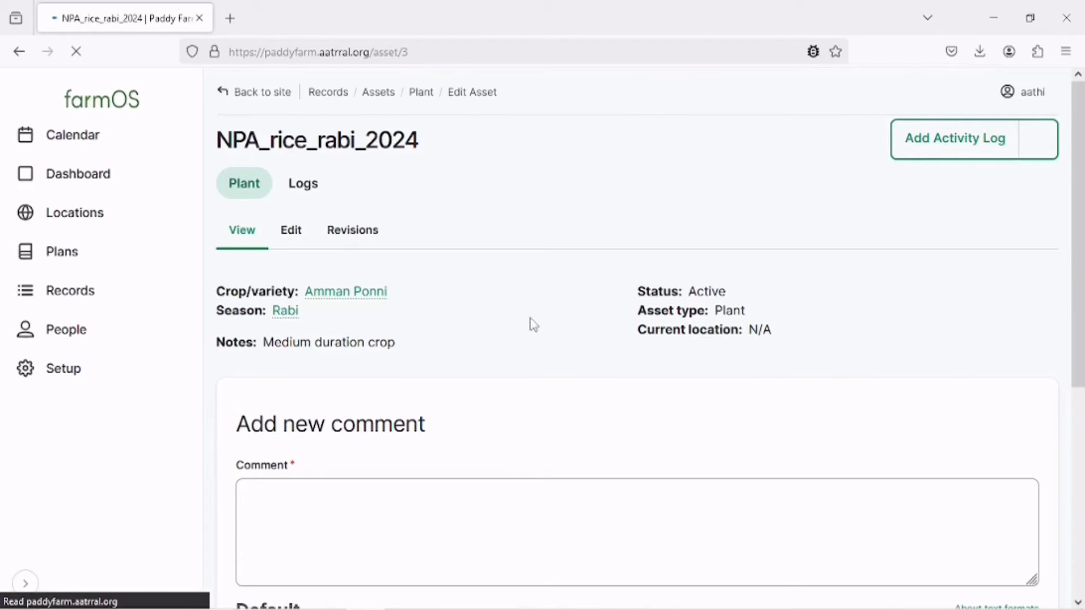
pyautogui.click(1039, 144)
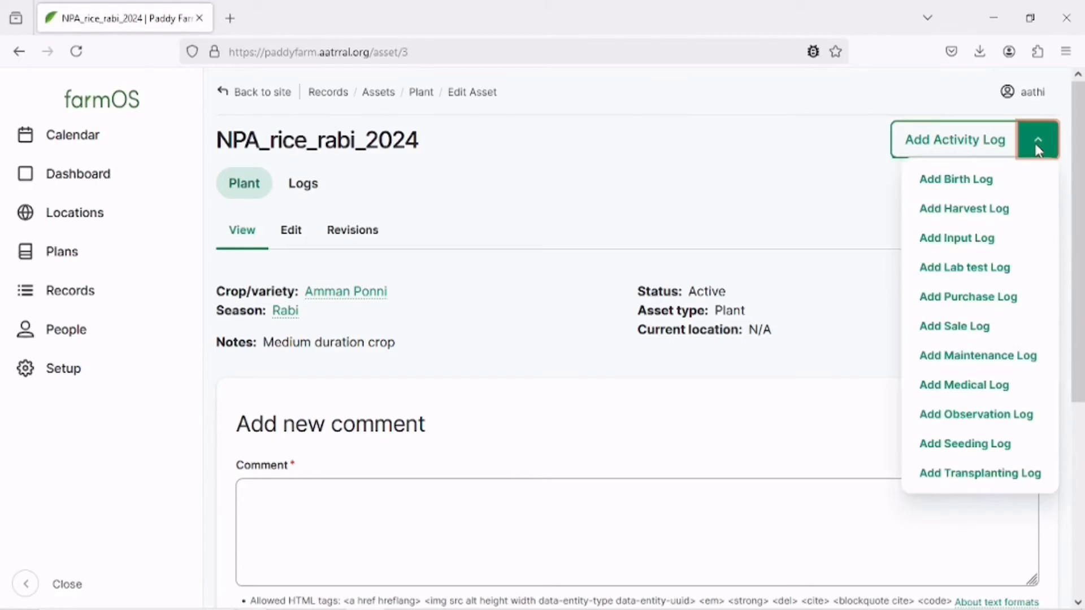
pyautogui.rightClick(970, 182)
pyautogui.click(971, 198)
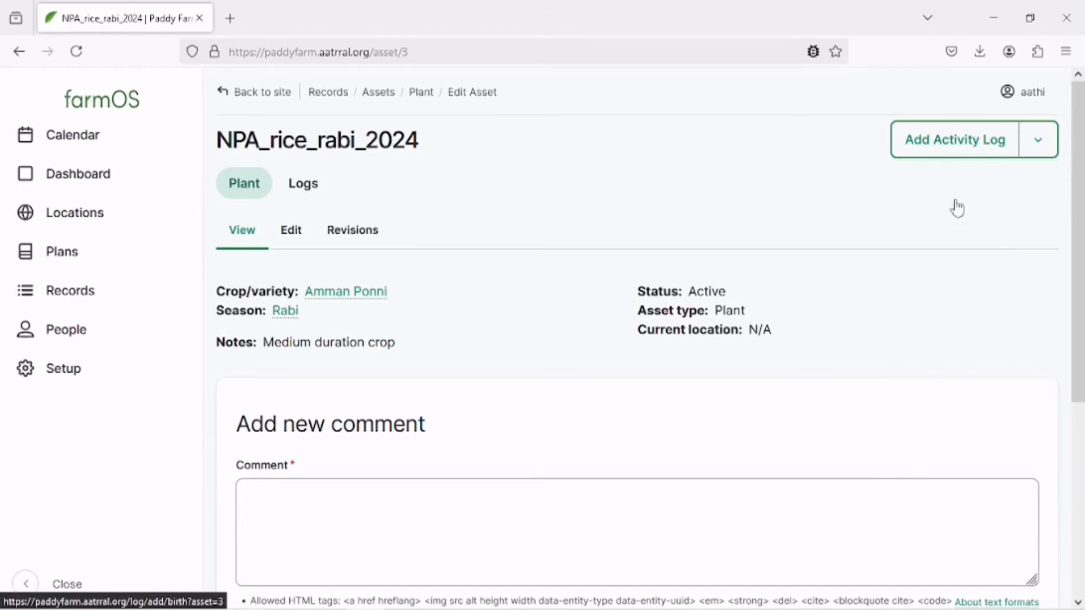
pyautogui.click(305, 18)
pyautogui.hotkey('ctrl', 'w')
# Open an Add Observation Log form for the plant asset in a new tab.
pyautogui.click(1040, 142)
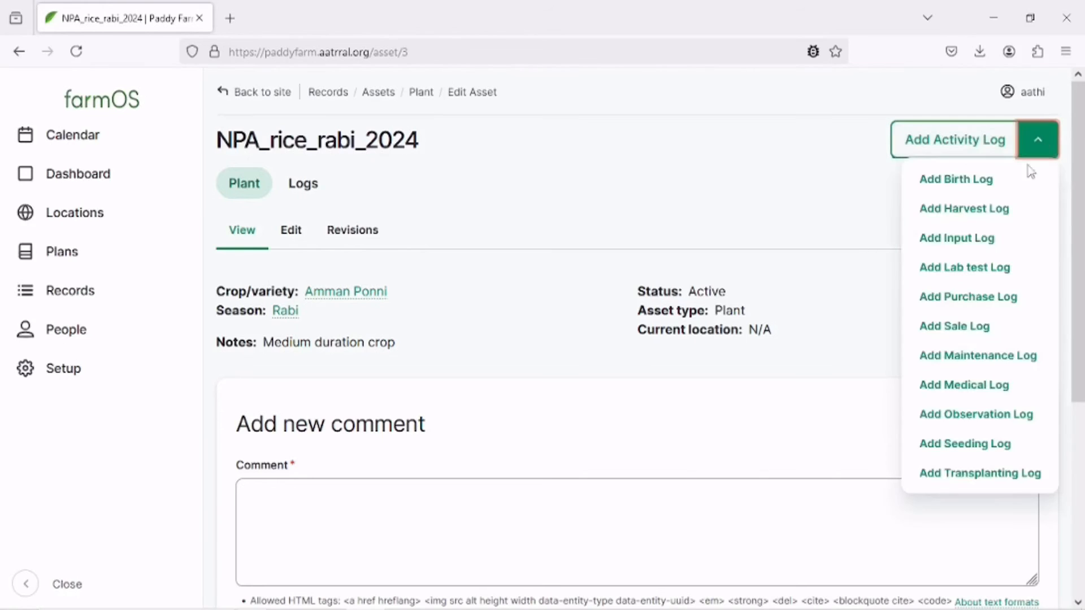
pyautogui.rightClick(993, 423)
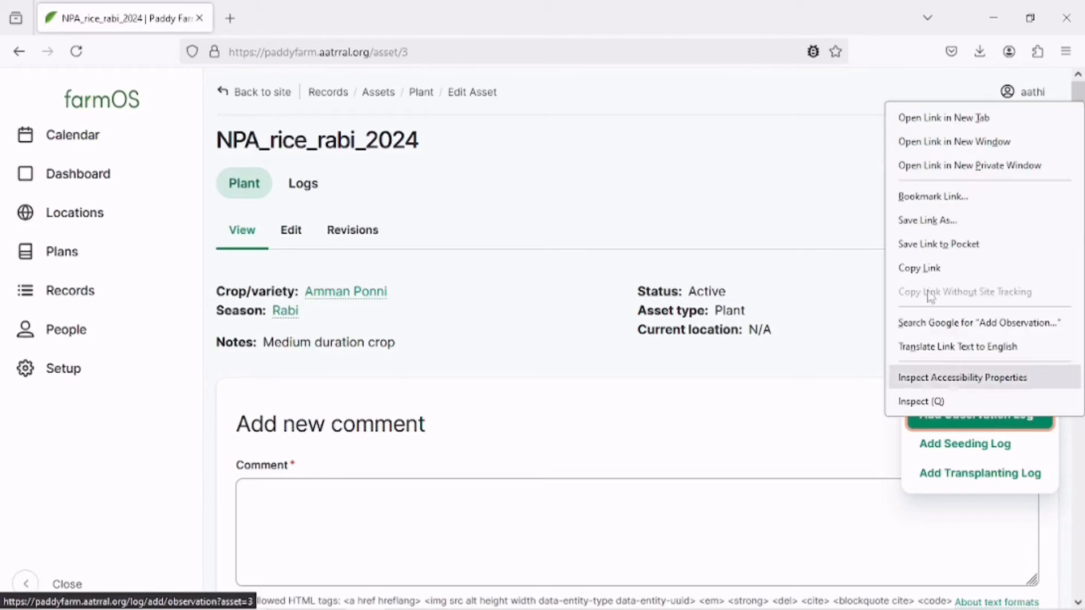
pyautogui.click(938, 117)
pyautogui.click(305, 19)
pyautogui.moveTo(650, 605)
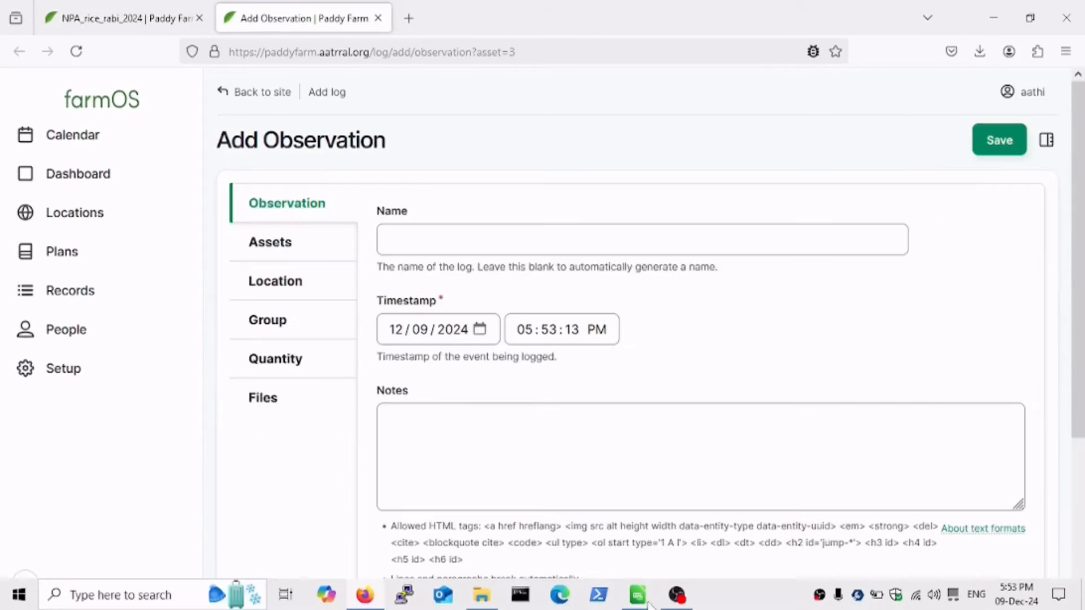
# Check the nursery field actions and their actual dates in the Amman ponni spreadsheet, then return to the browser.
pyautogui.click(557, 523)
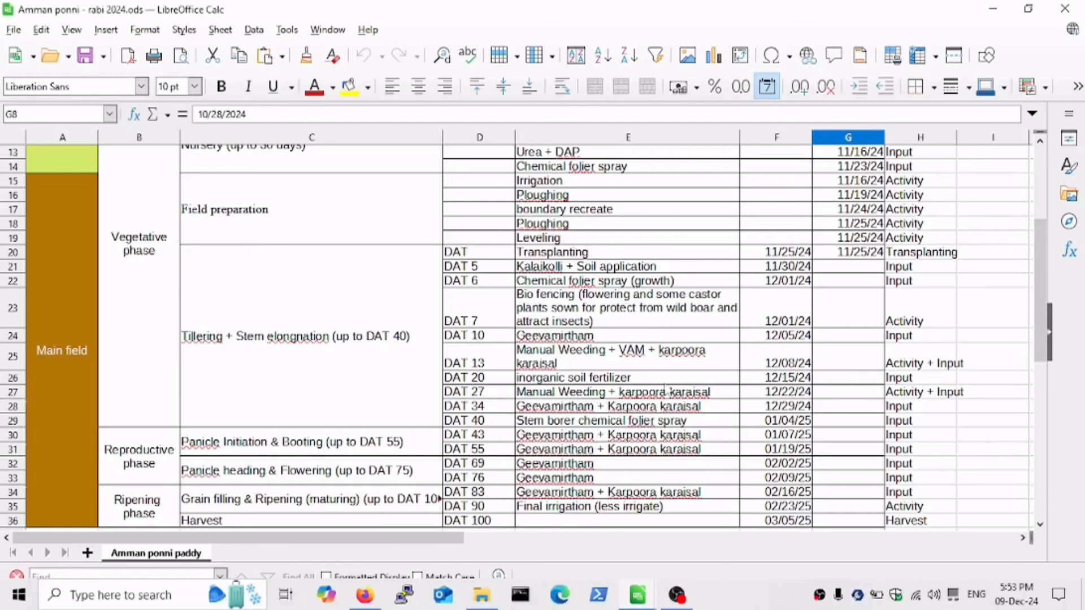
pyautogui.scroll(2, 757, 318)
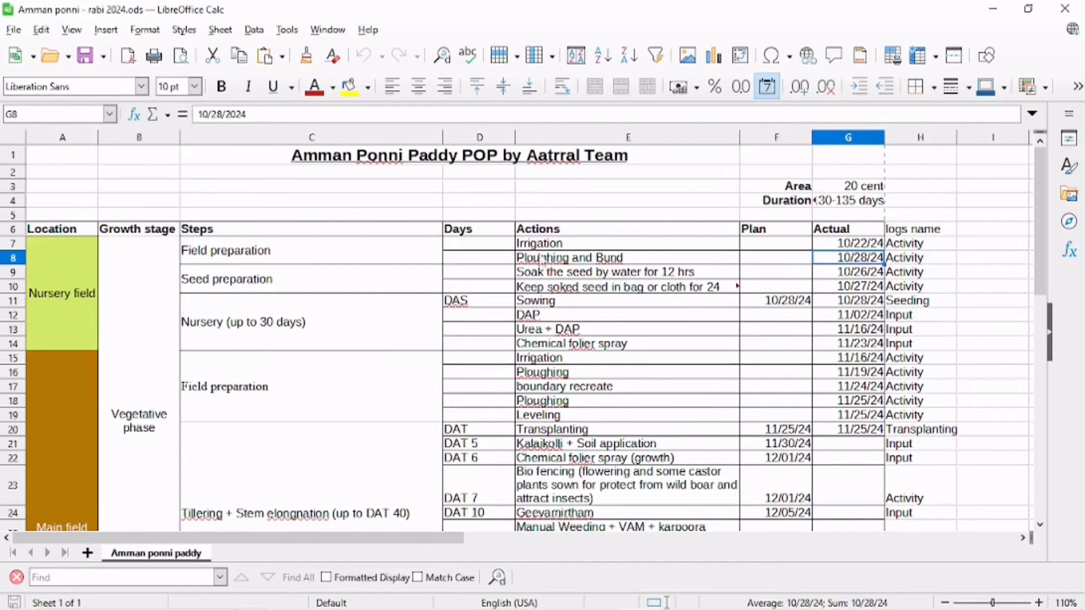
pyautogui.click(540, 246)
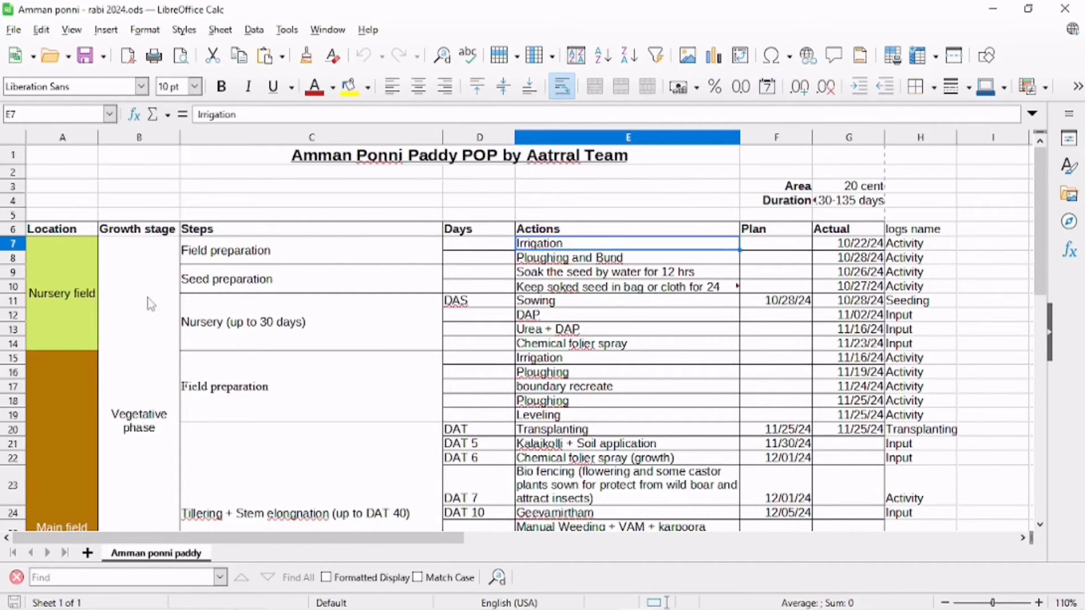
pyautogui.click(364, 602)
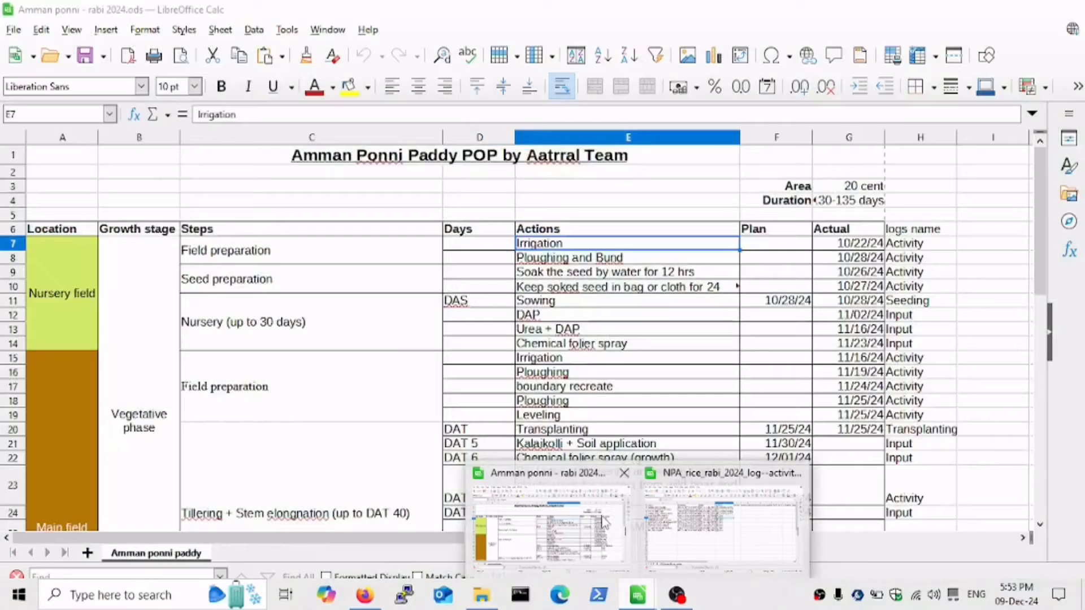
# Set the observation timestamp to 10/20/2024 at 10:00:00 AM.
pyautogui.click(480, 330)
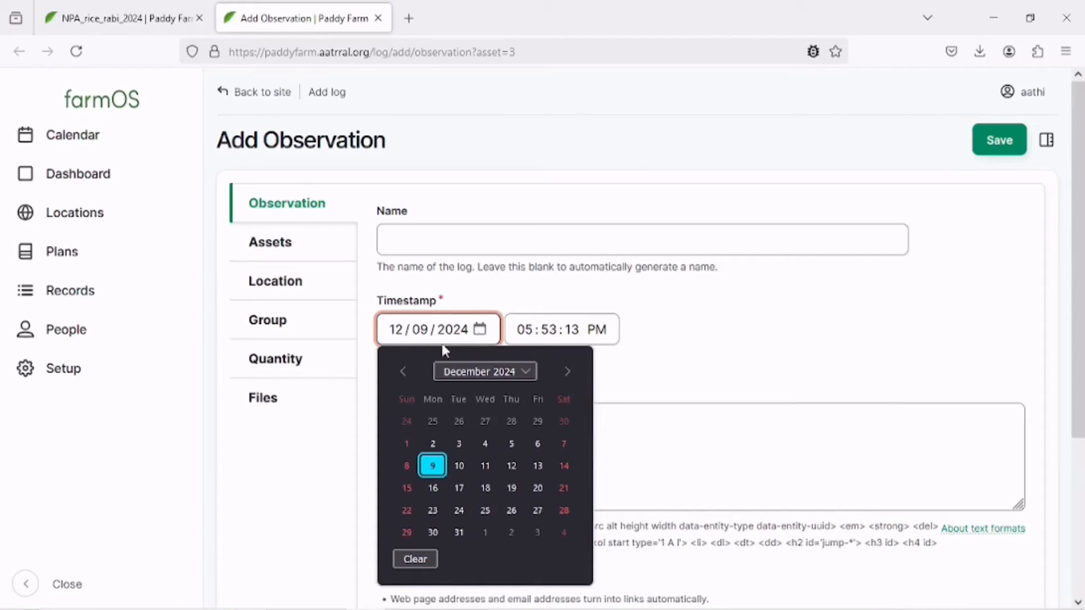
pyautogui.doubleClick(403, 371)
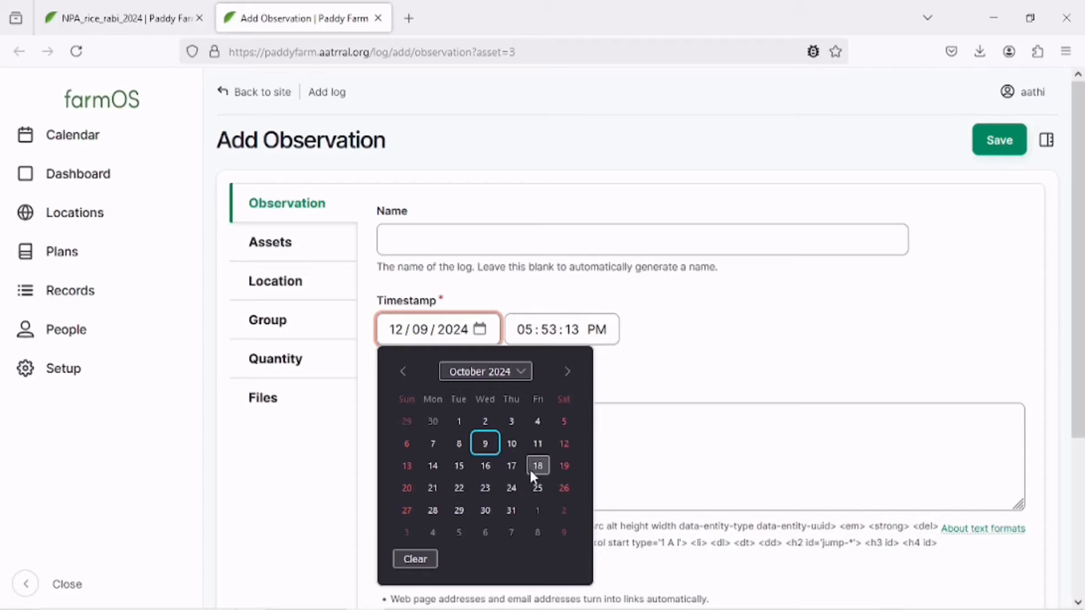
pyautogui.click(405, 488)
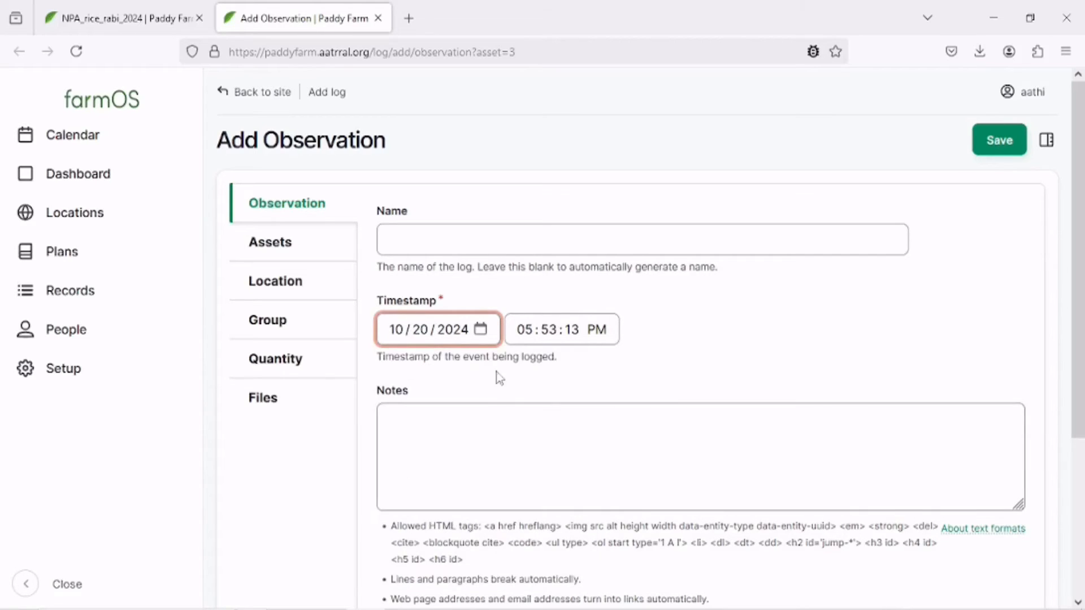
pyautogui.click(523, 332)
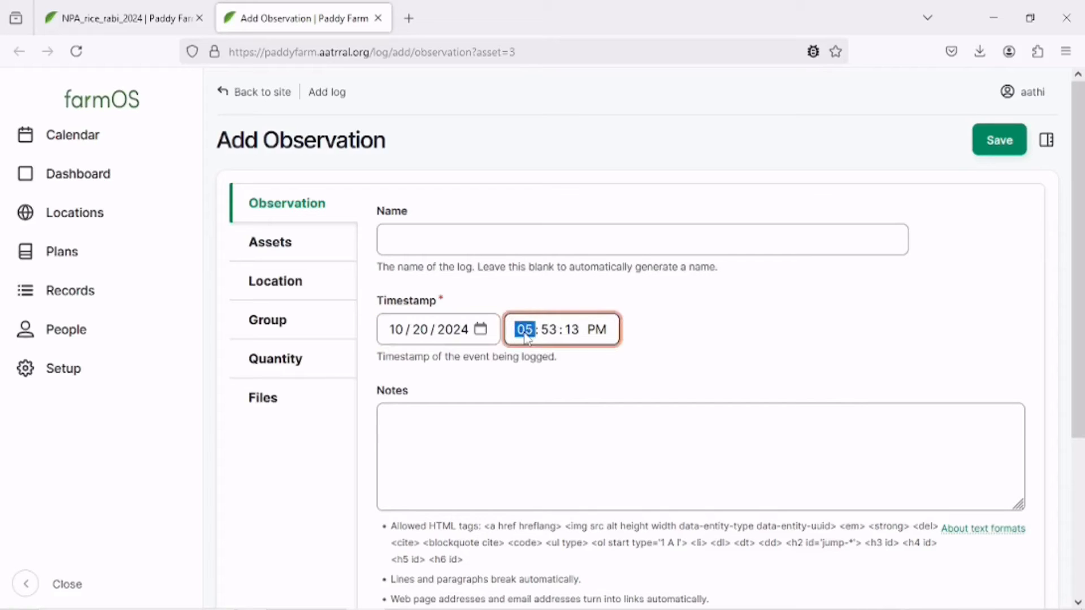
pyautogui.write('10')
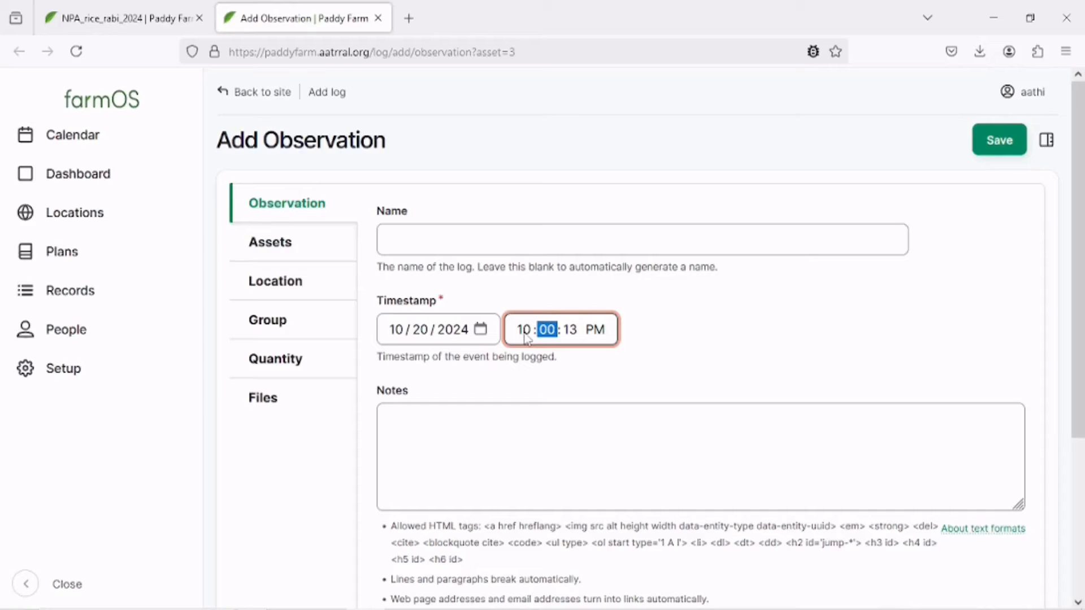
pyautogui.write('0000')
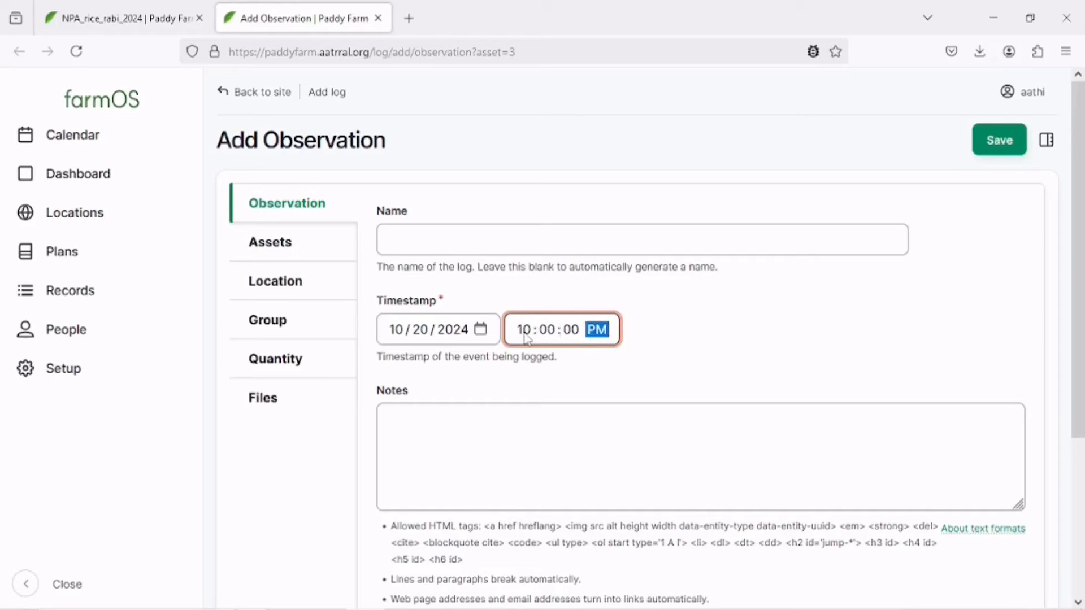
pyautogui.write('a')
# Name the log "Observation for neighbours" and enter the notes "if whose sown the seed or prepared nursery.".
pyautogui.click(523, 242)
pyautogui.write('Observation for neighbours')
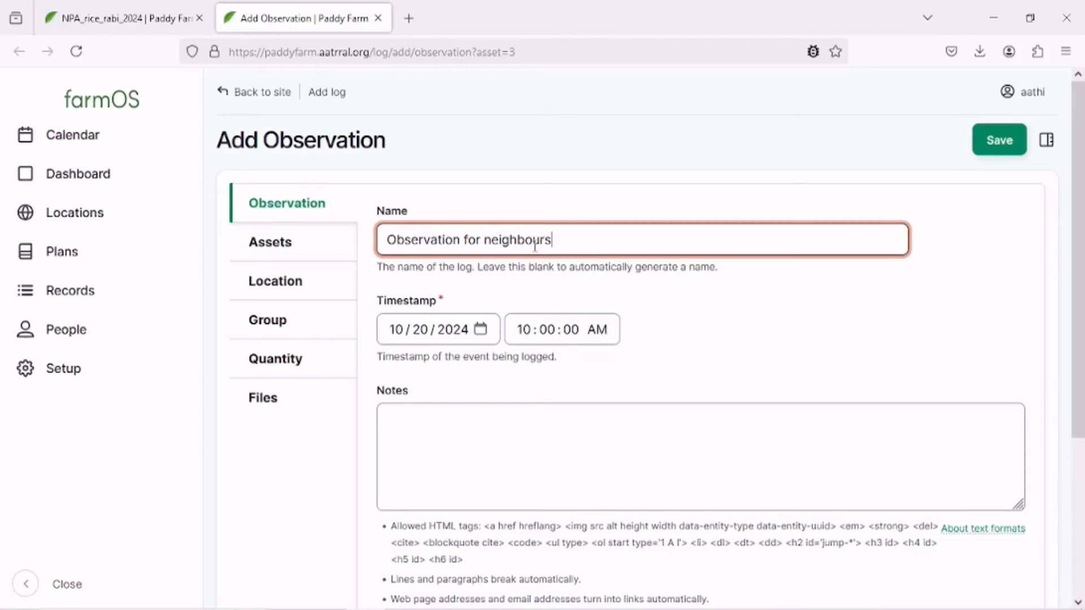
pyautogui.click(571, 438)
pyautogui.write('if whose sown the seed or prepared nursery.')
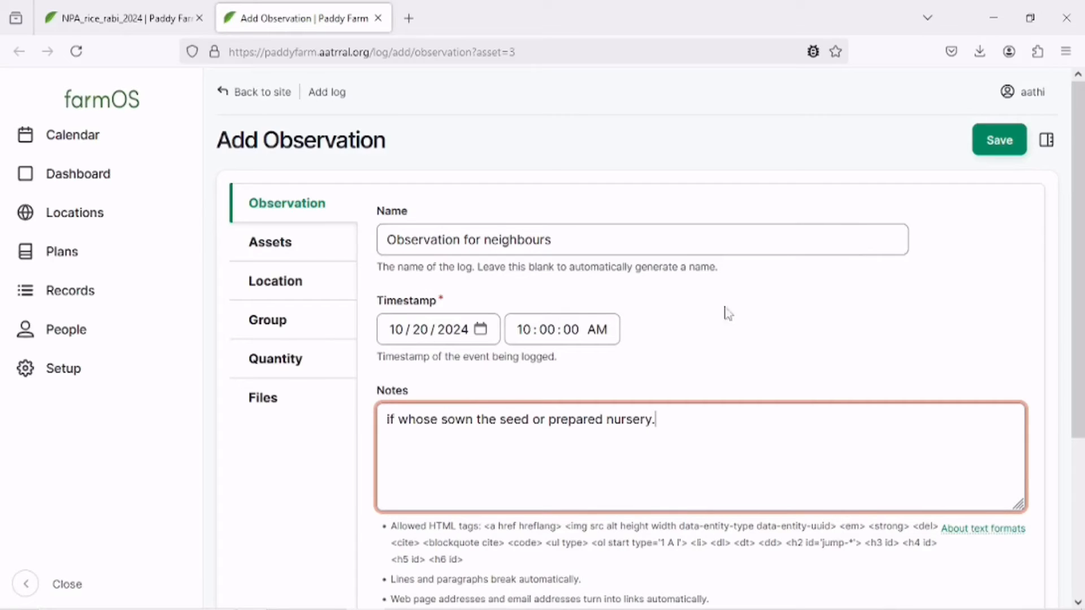
# Open the log's meta sidebar and set its status to Pending.
pyautogui.click(1047, 140)
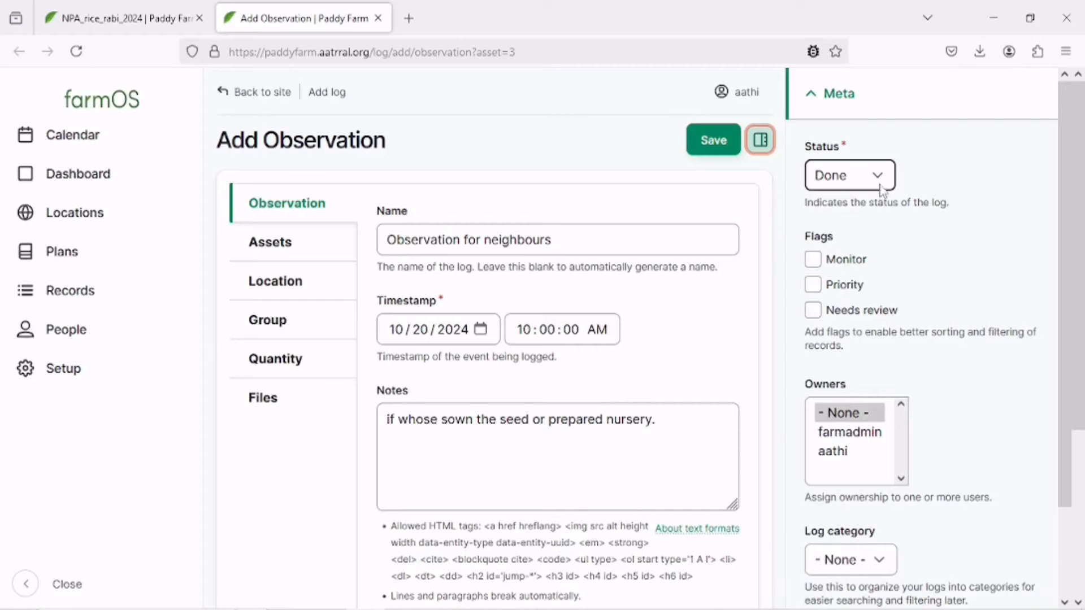
pyautogui.click(879, 187)
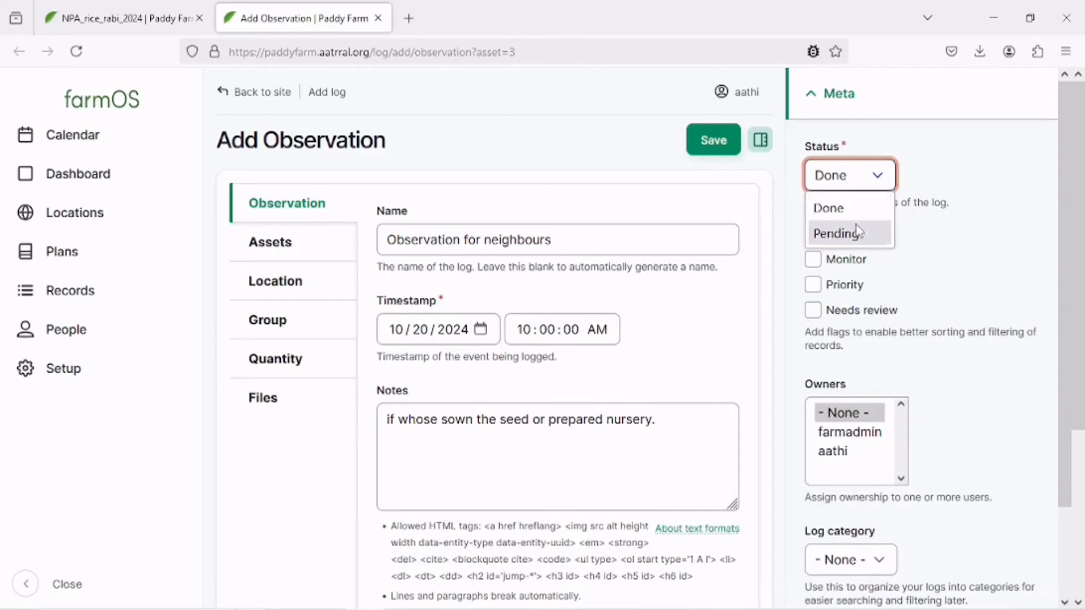
pyautogui.click(857, 232)
pyautogui.scroll(-2, 898, 232)
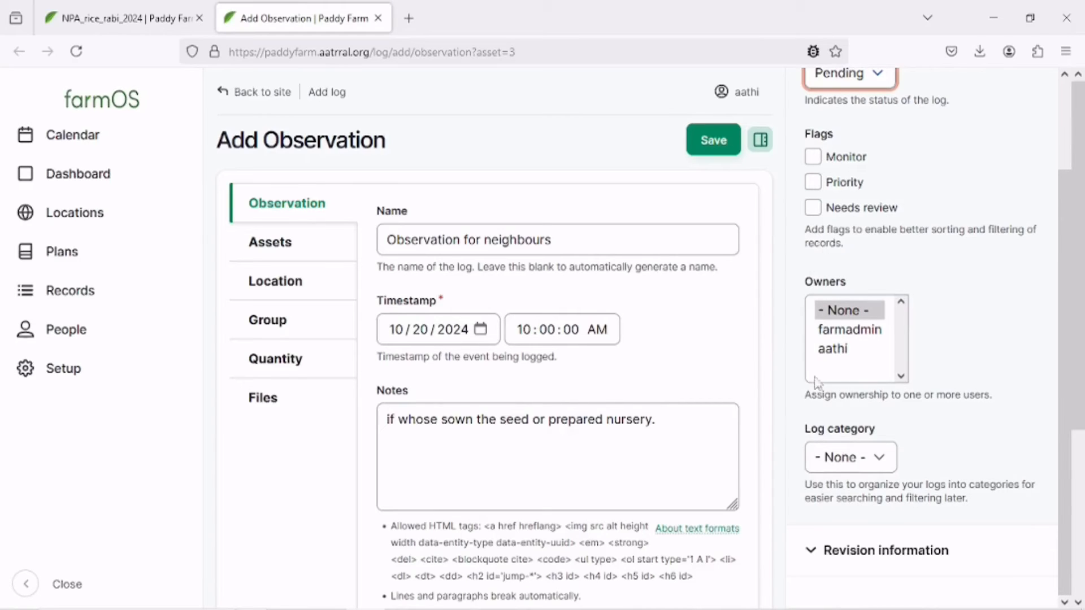
pyautogui.click(828, 452)
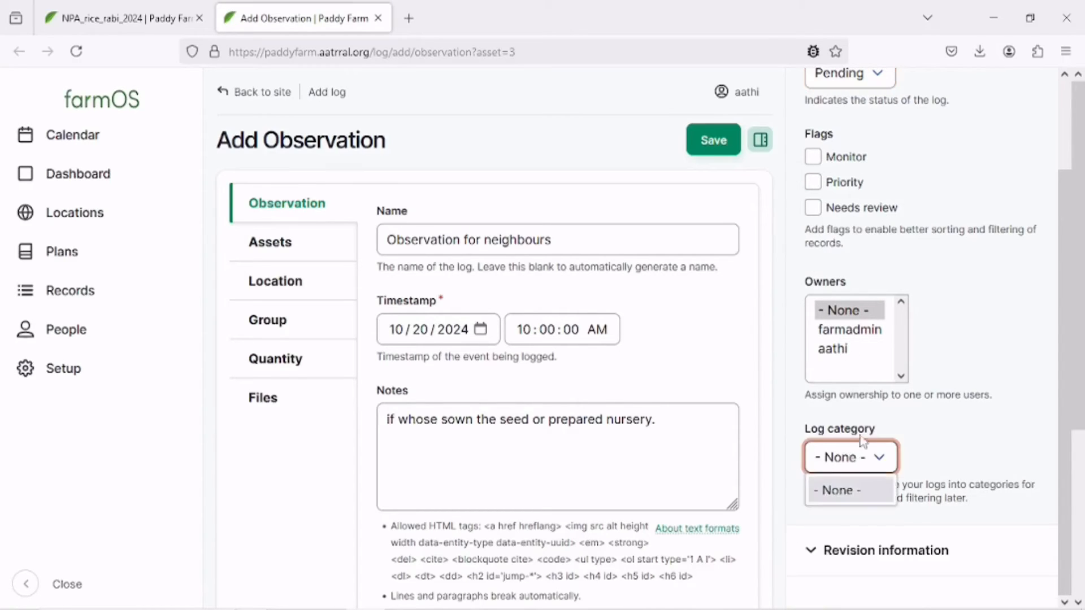
pyautogui.click(945, 424)
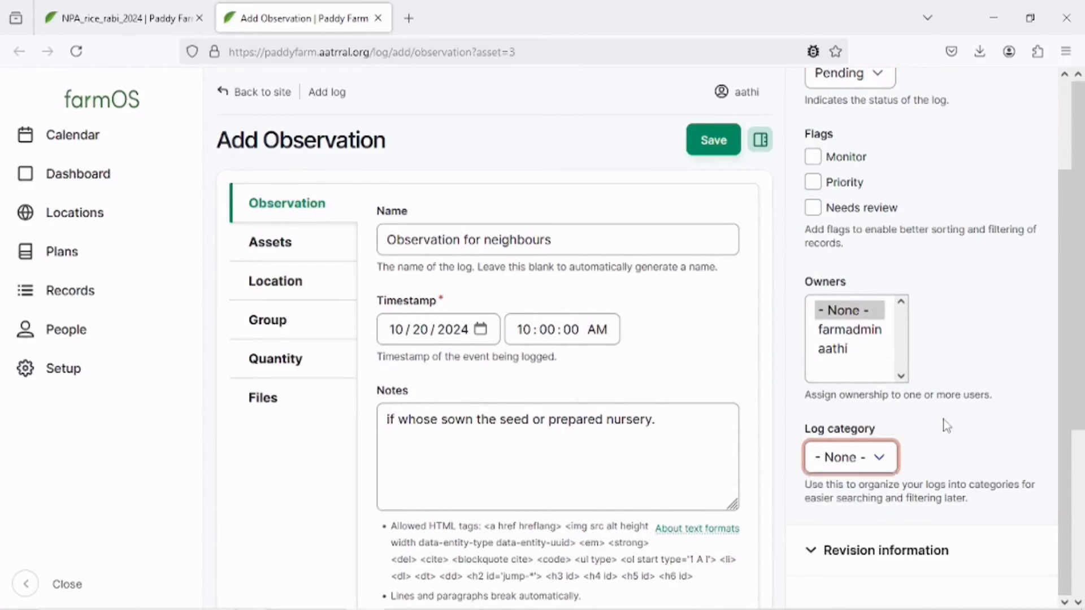
# Set the observation log's location to NPA_farm.
pyautogui.click(321, 250)
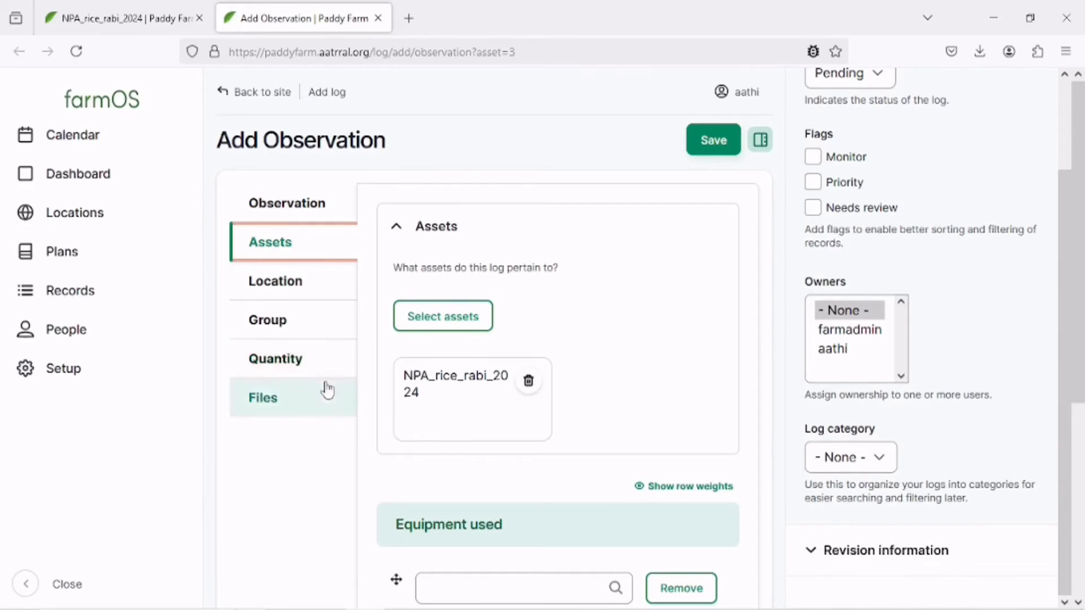
pyautogui.click(322, 281)
pyautogui.click(508, 317)
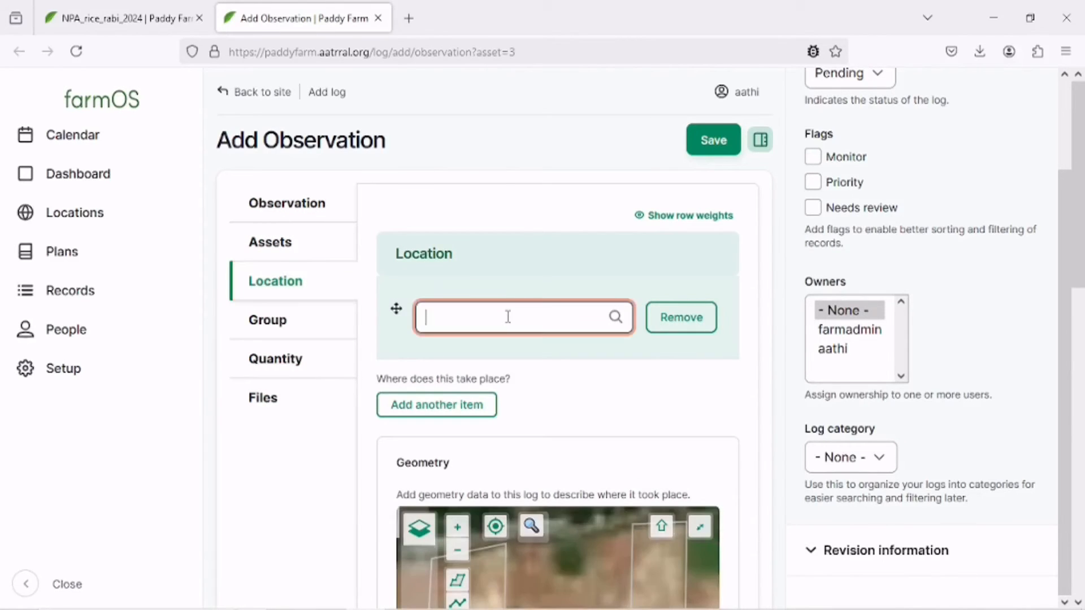
pyautogui.write('NP')
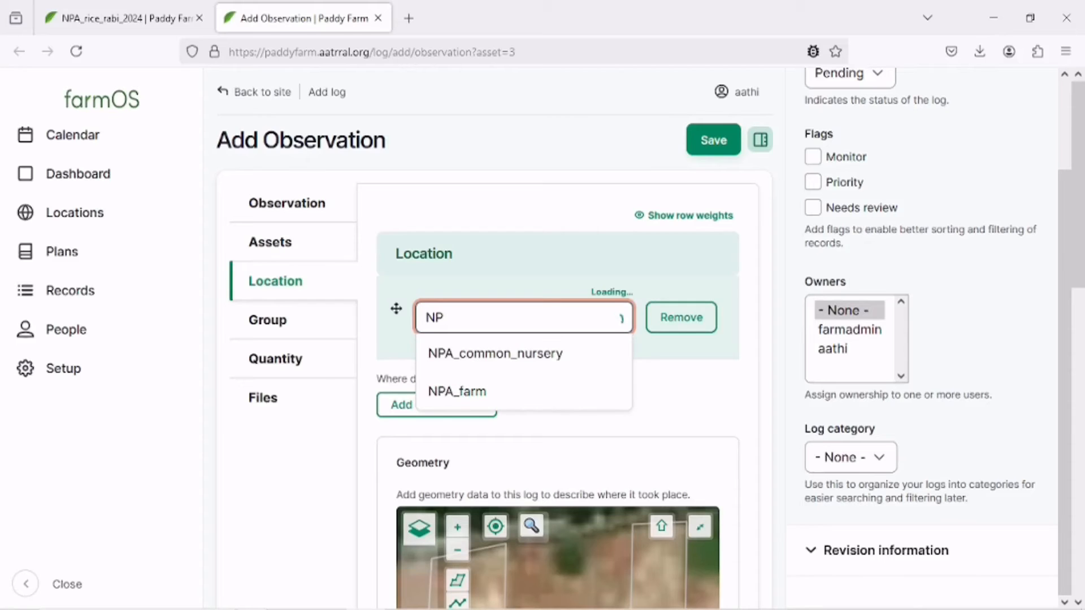
pyautogui.click(486, 391)
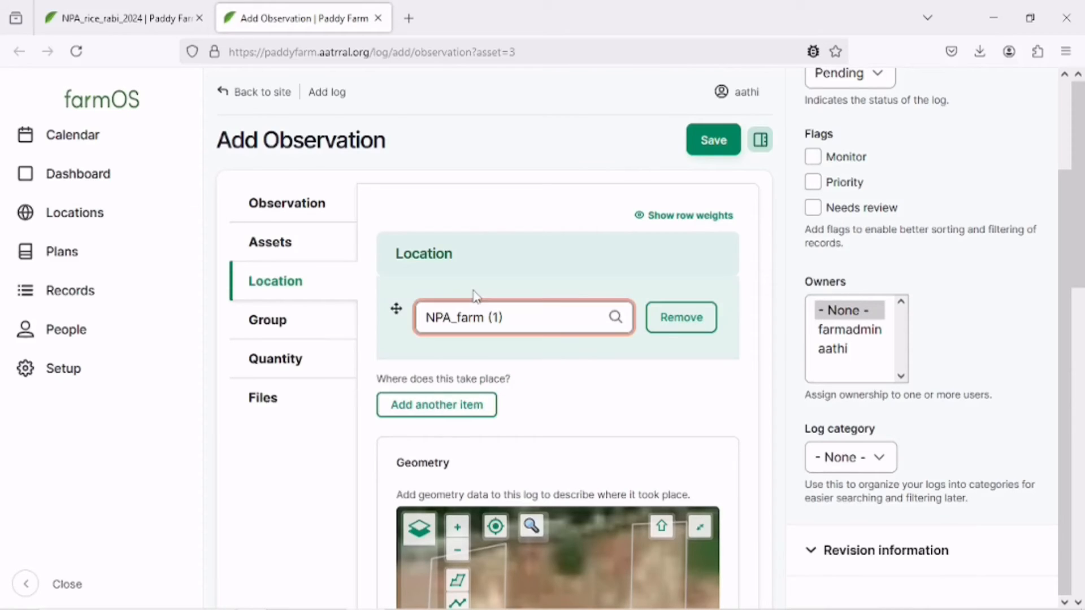
# Review the Group, Quantity and Files sections of the observation form.
pyautogui.click(288, 320)
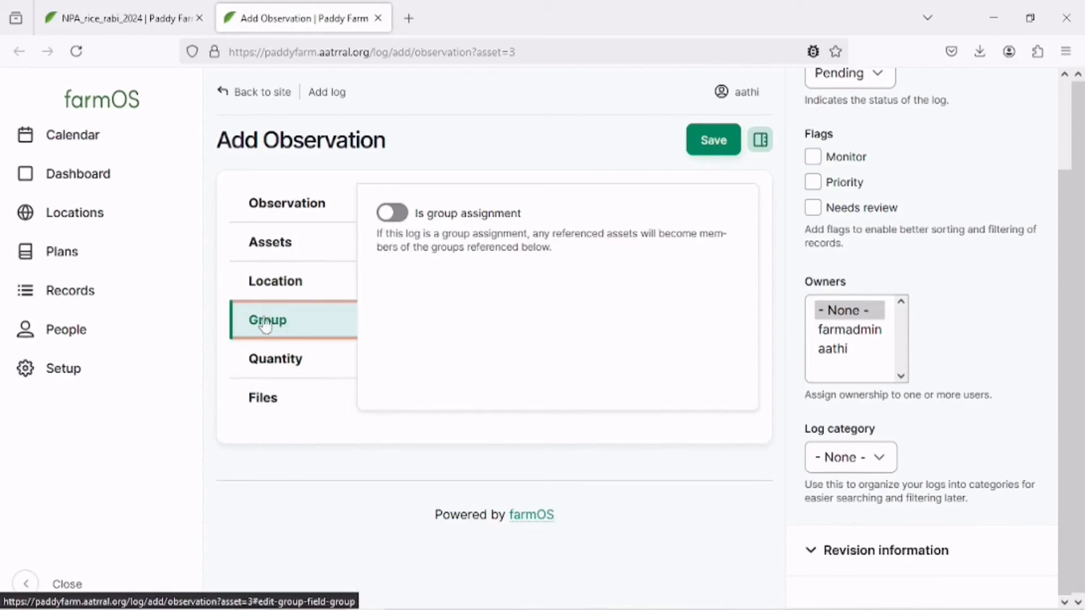
pyautogui.click(296, 375)
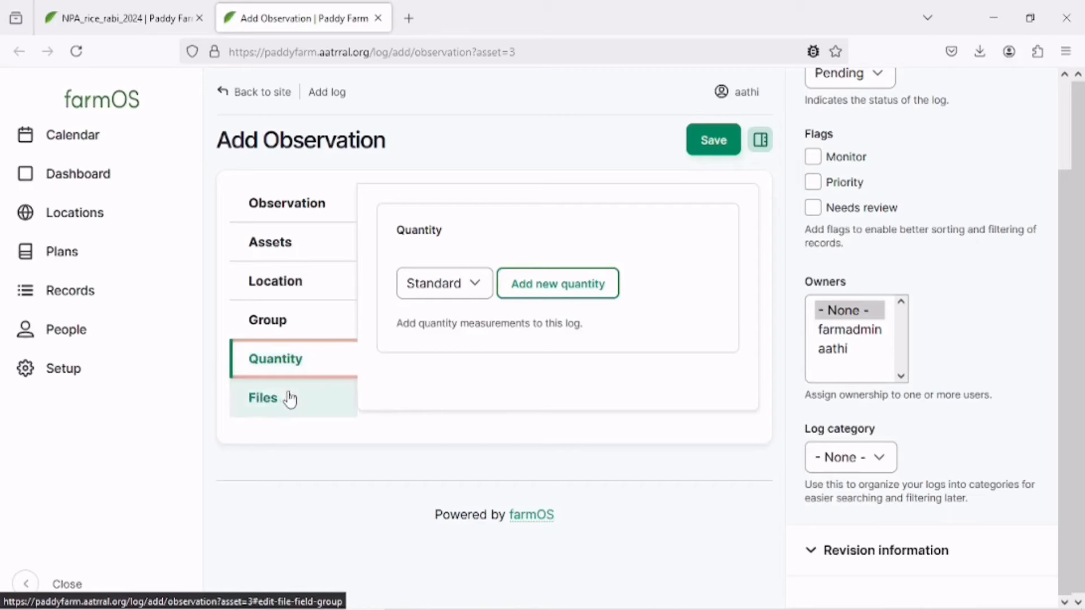
pyautogui.click(289, 395)
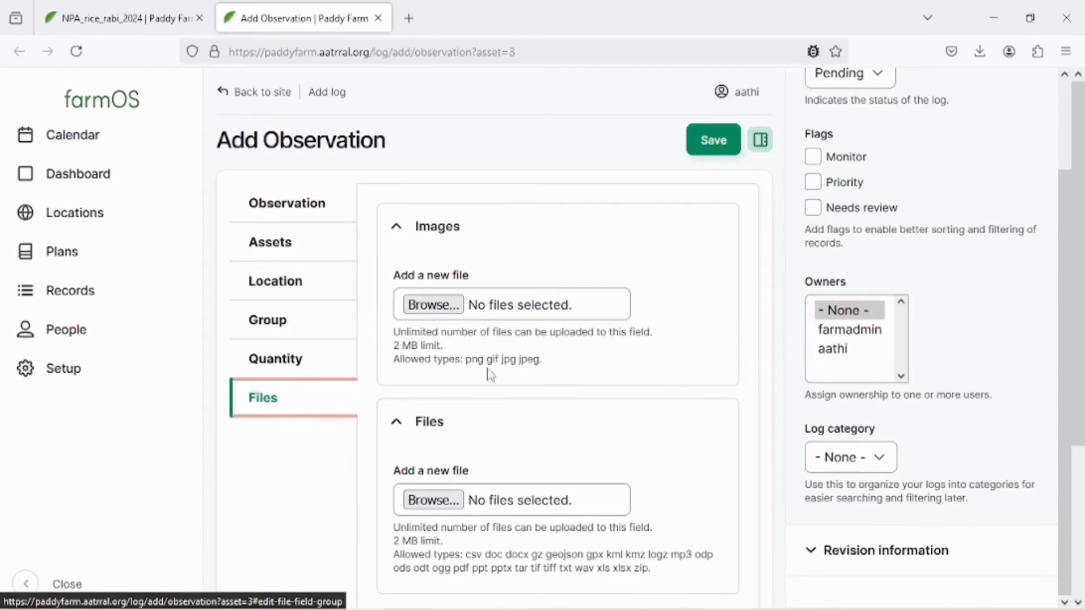
pyautogui.scroll(-3, 508, 350)
pyautogui.scroll(4, 543, 387)
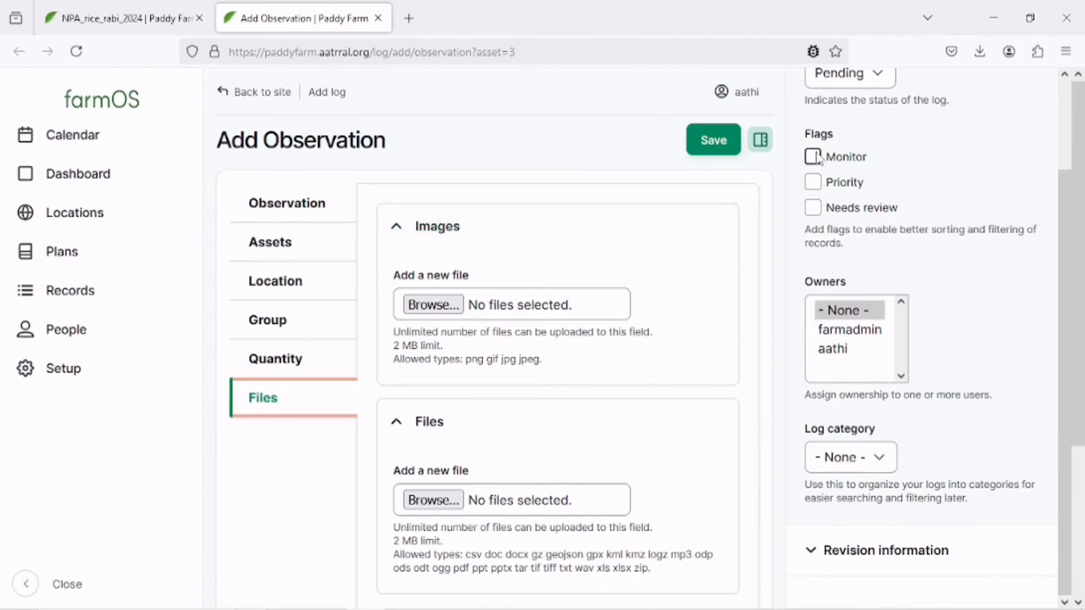
pyautogui.click(759, 141)
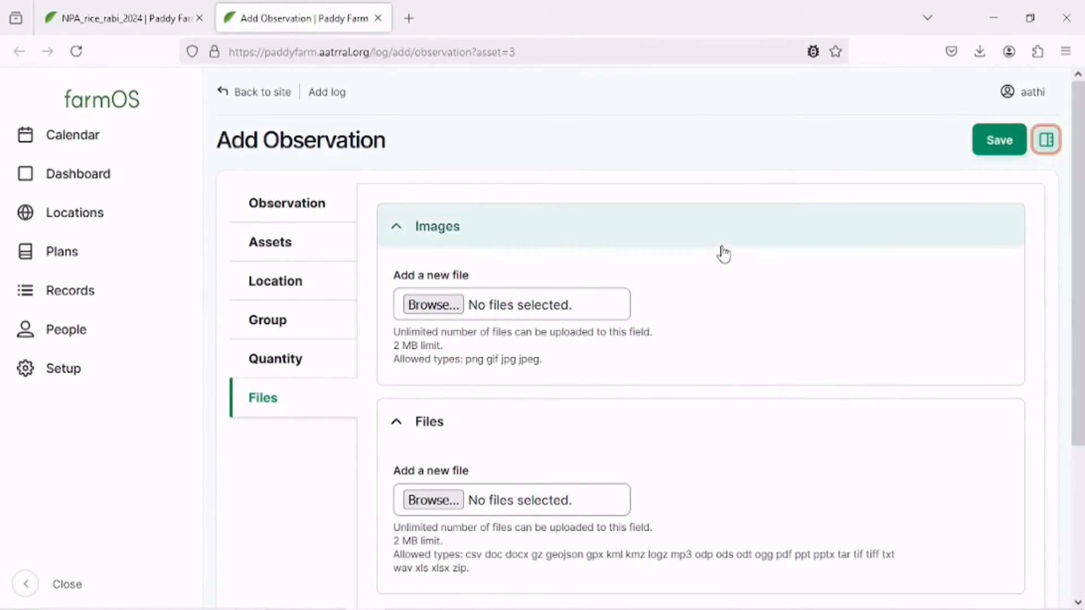
pyautogui.scroll(-3, 678, 294)
pyautogui.scroll(2, 633, 368)
pyautogui.scroll(2, 650, 368)
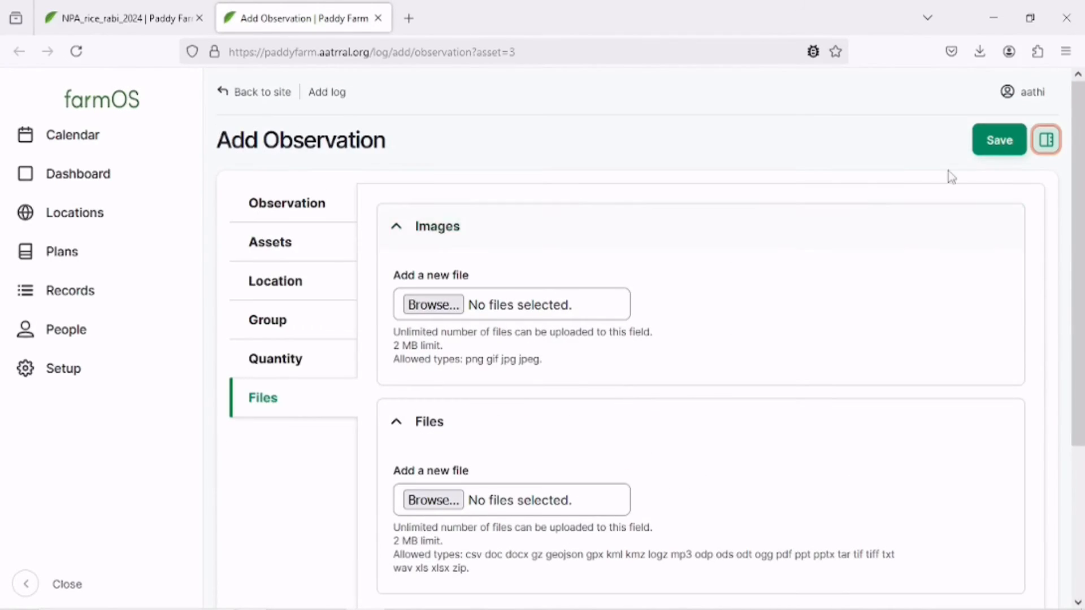
# Save the observation log and dismiss the status message.
pyautogui.click(999, 140)
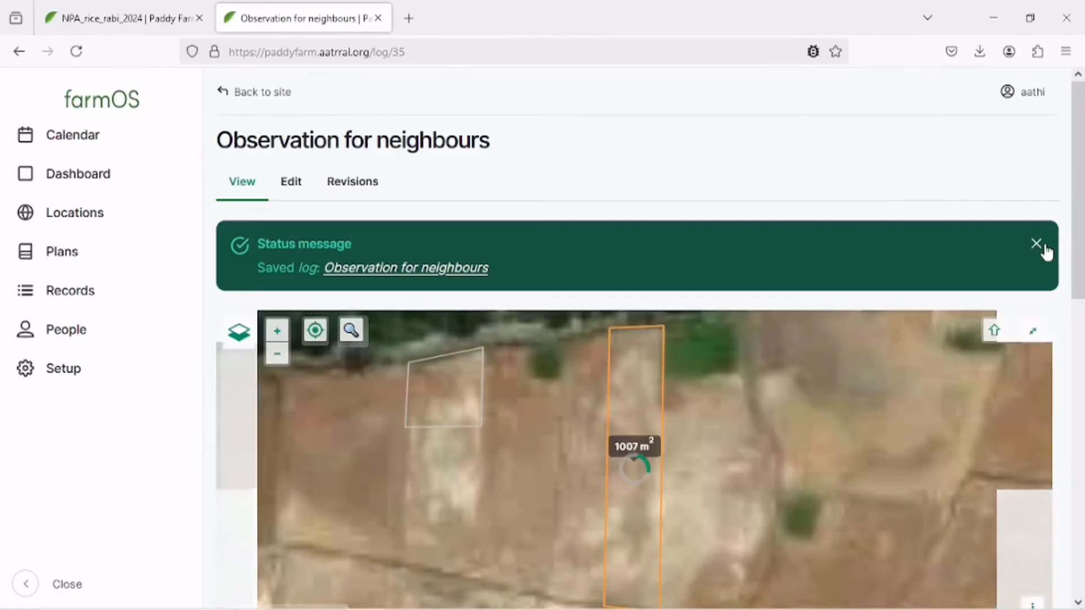
pyautogui.click(1036, 244)
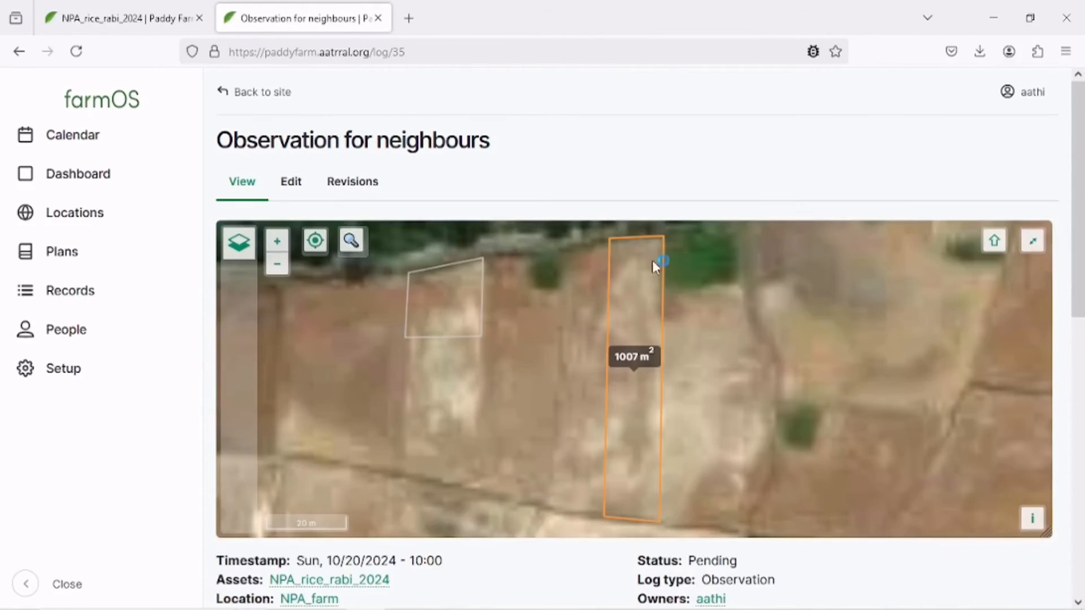
pyautogui.scroll(-5, 644, 259)
# Reload the plant asset page, open its Observation logs list and compare it with the saved log.
pyautogui.click(133, 25)
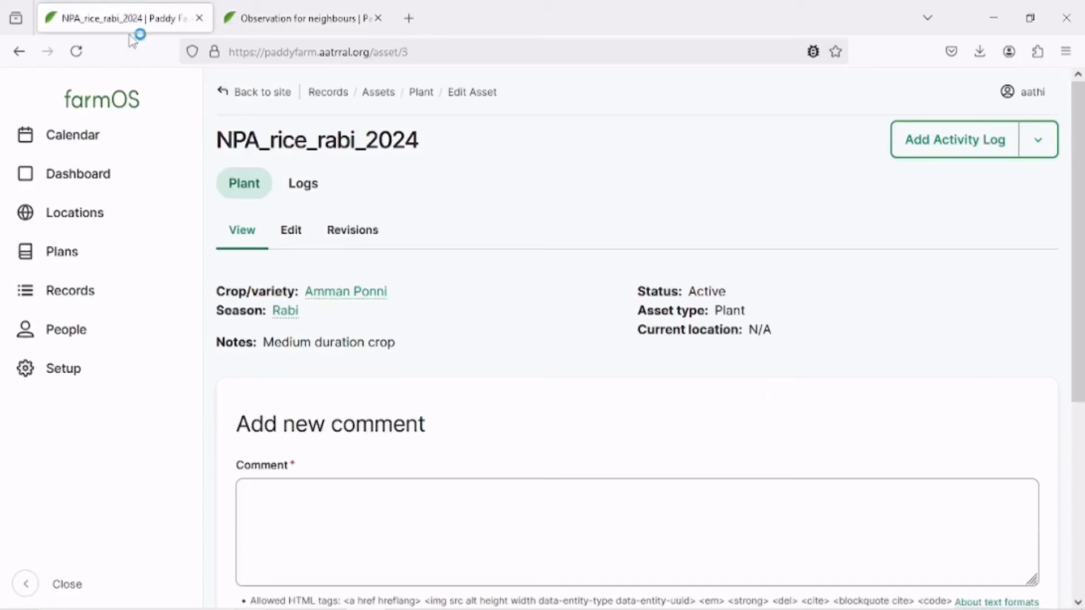
pyautogui.click(76, 50)
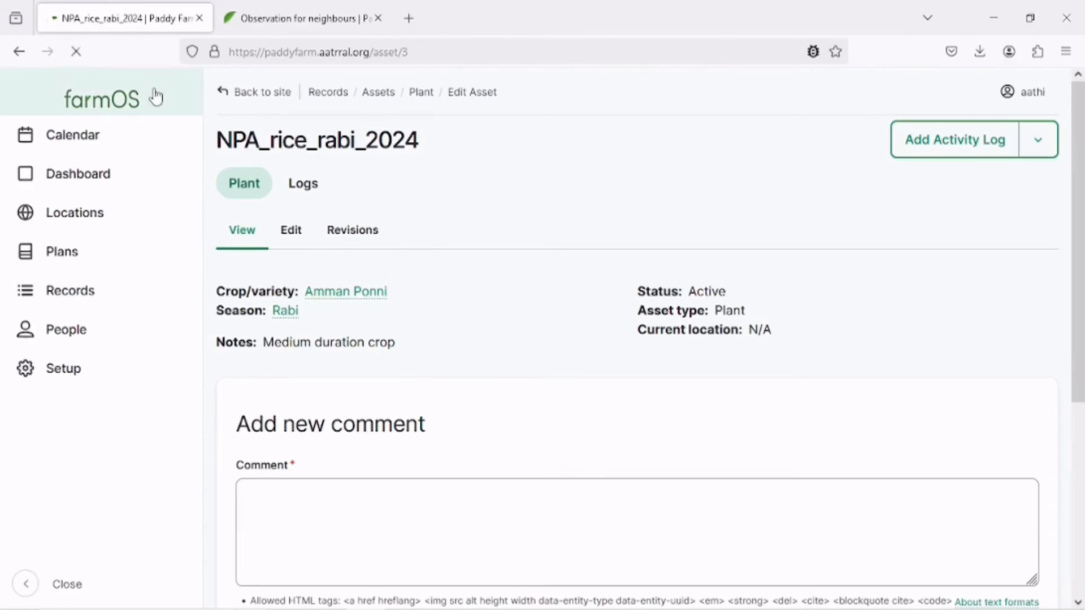
pyautogui.click(311, 188)
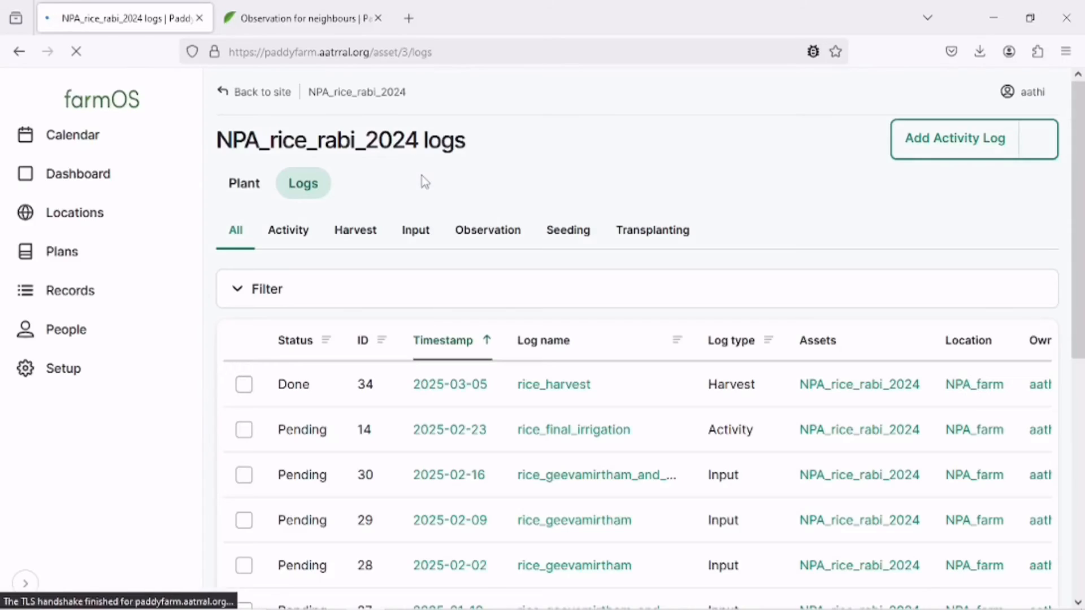
pyautogui.click(486, 237)
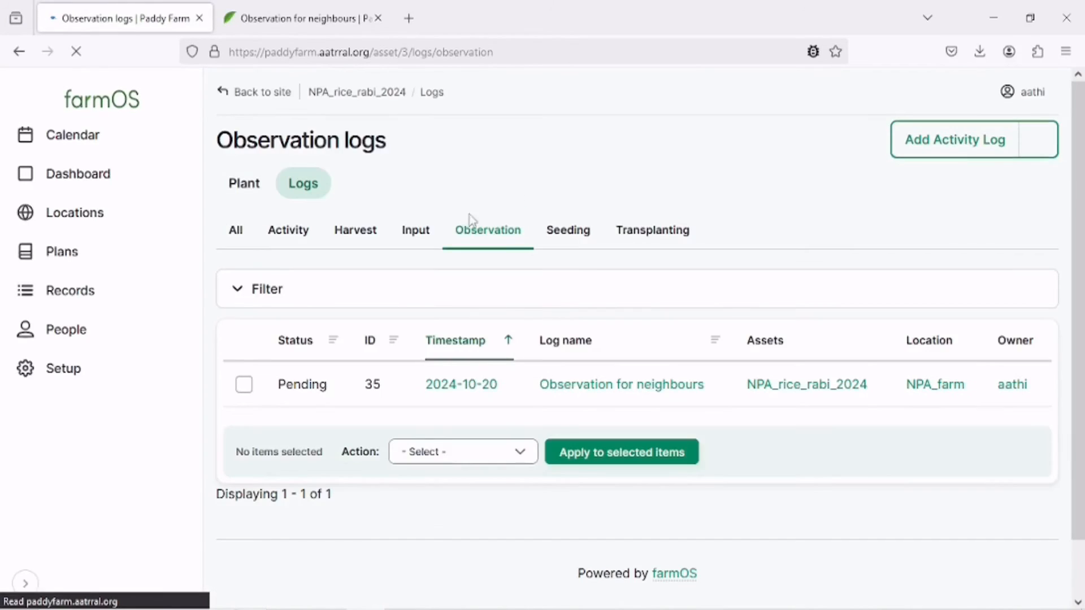
pyautogui.click(296, 18)
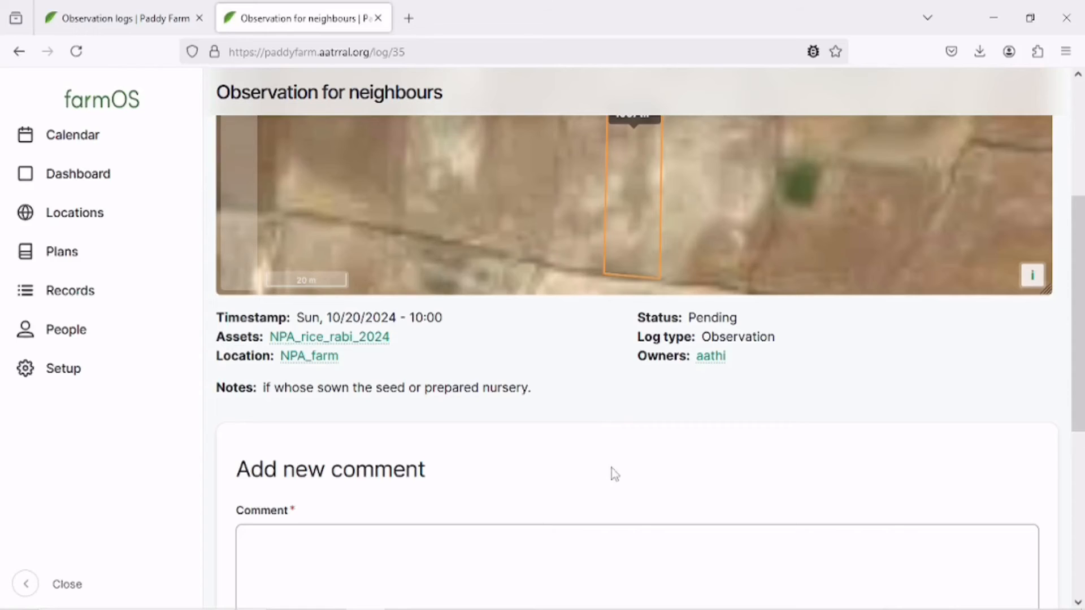
pyautogui.click(140, 19)
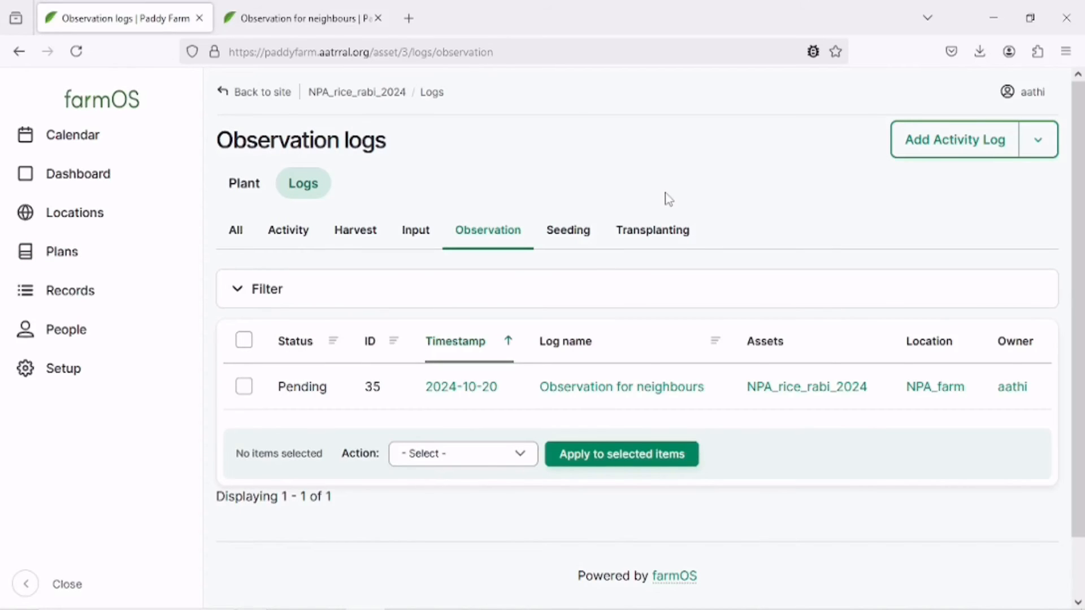
# Start a new crop plan and name it NPA_farm_2024-and-2025_plan.
pyautogui.moveTo(68, 268)
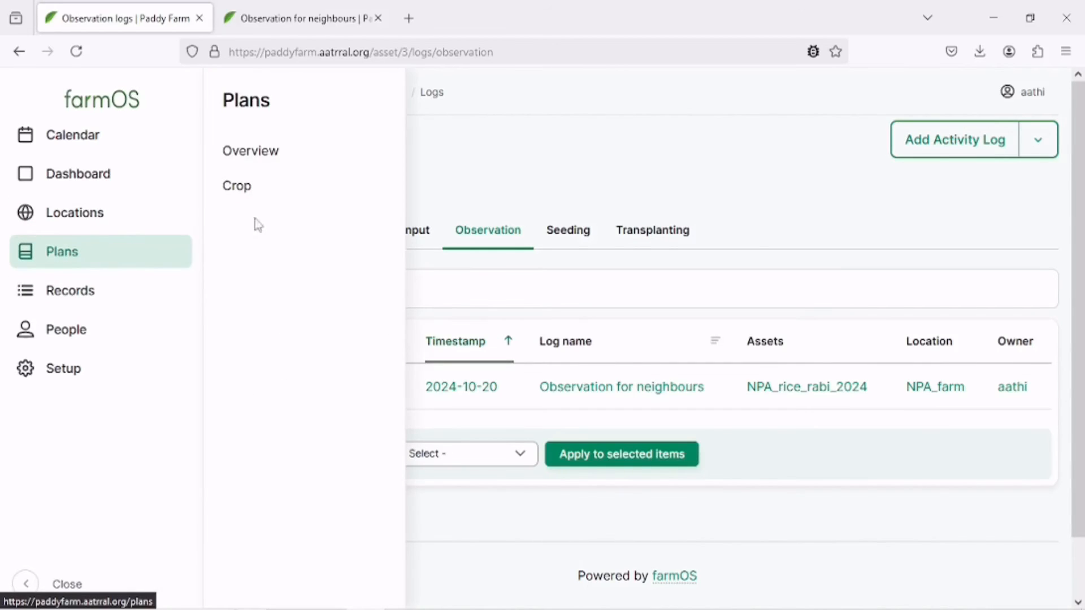
pyautogui.click(277, 186)
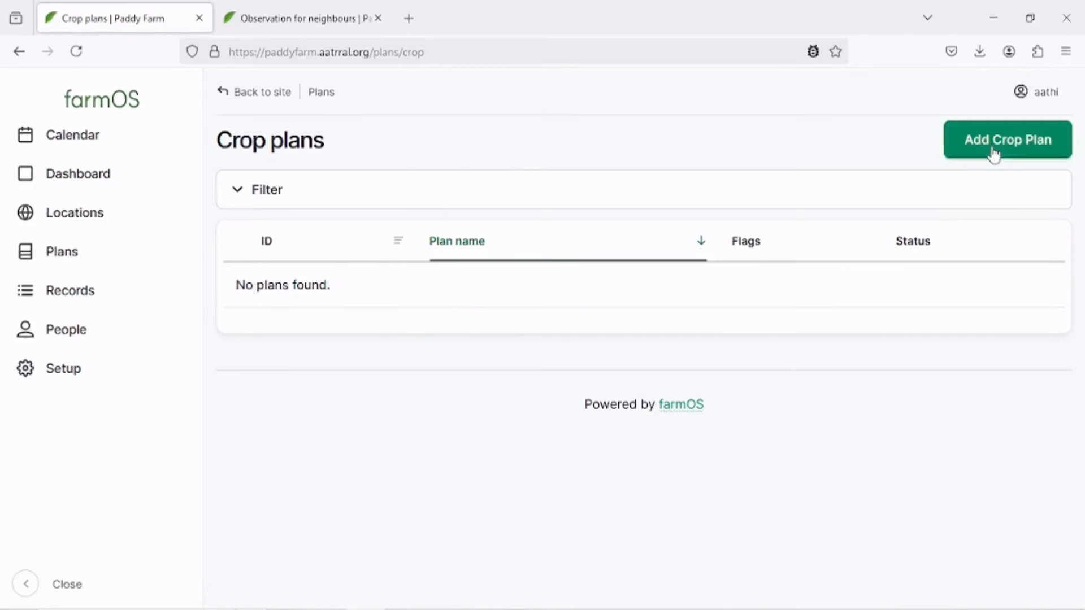
pyautogui.click(995, 148)
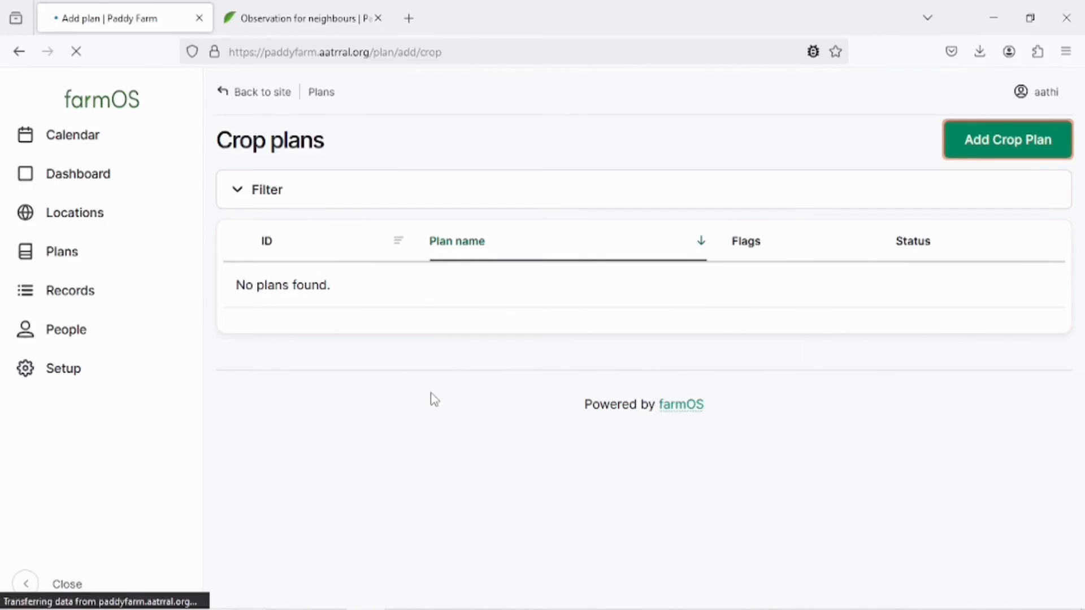
pyautogui.click(411, 297)
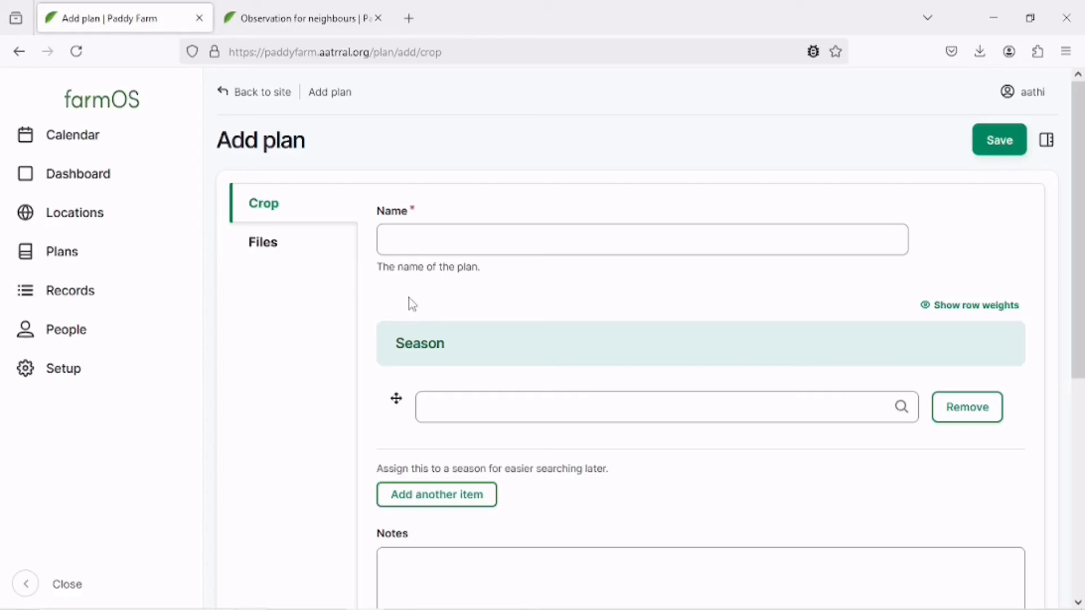
pyautogui.click(417, 245)
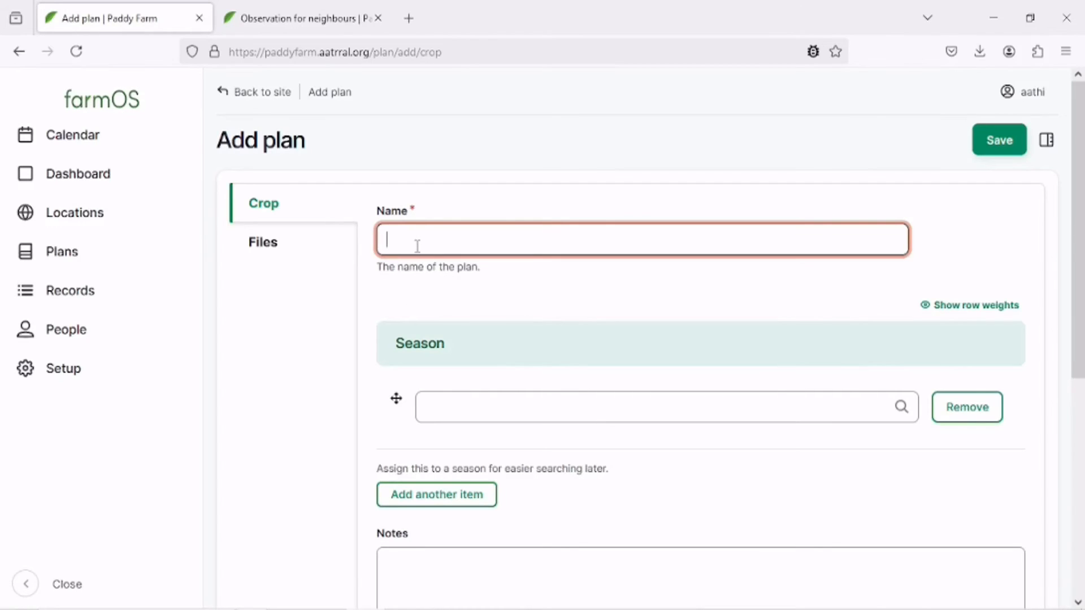
pyautogui.write('NPA')
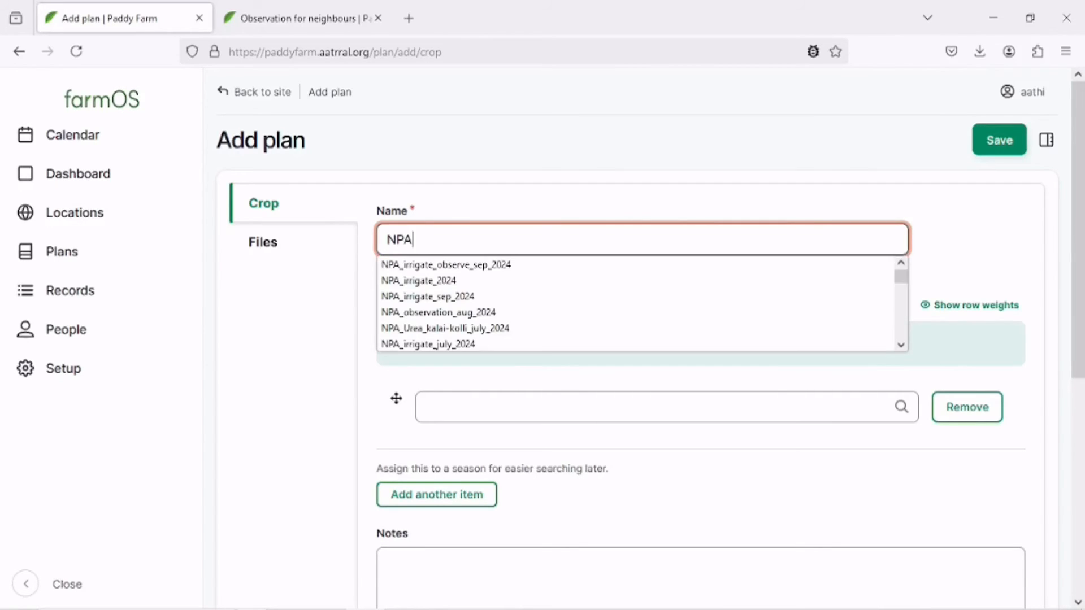
pyautogui.write('_farm_')
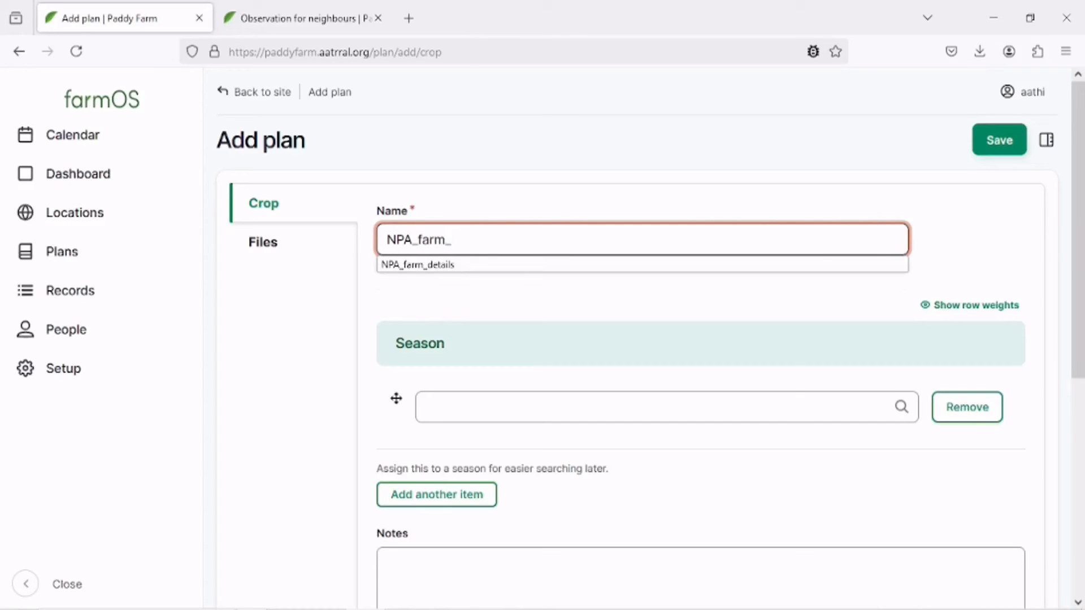
pyautogui.write('20')
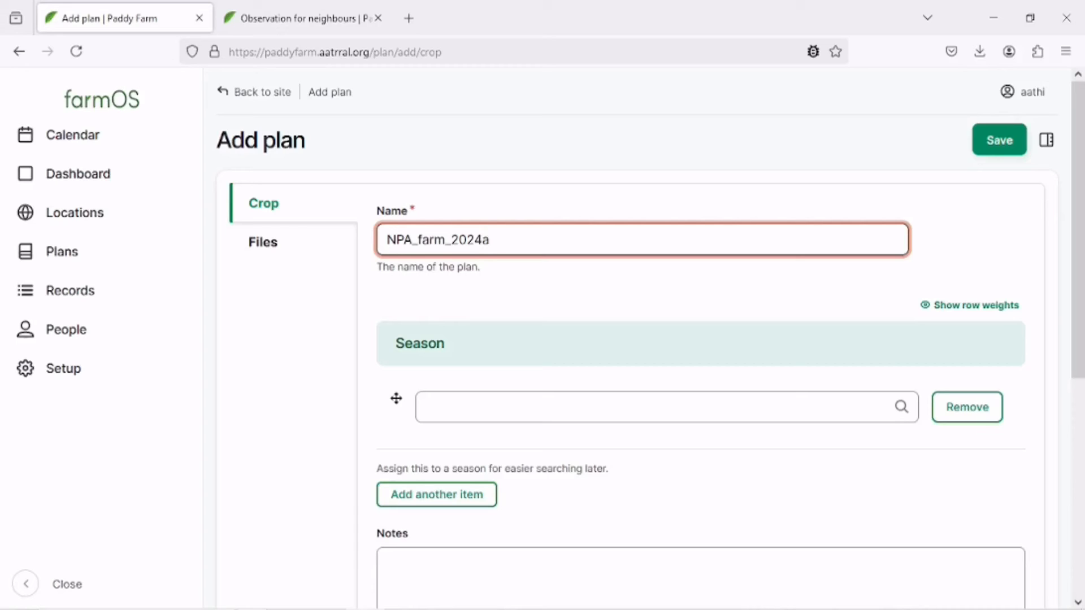
pyautogui.write('24-and-2025_plan')
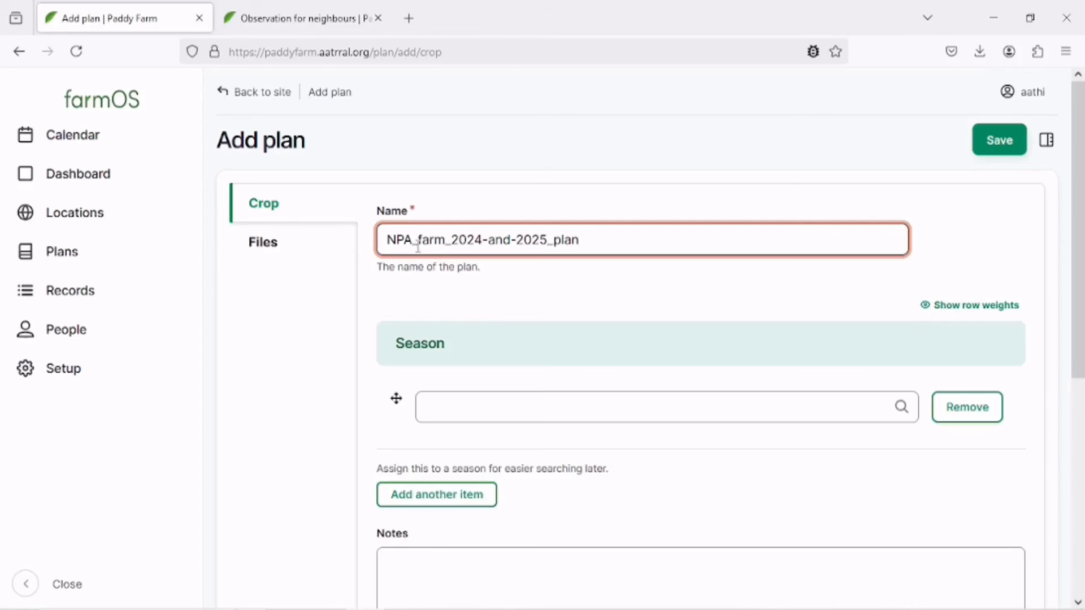
# Assign the plan to the Rabi and Kharif seasons.
pyautogui.scroll(-3, 417, 247)
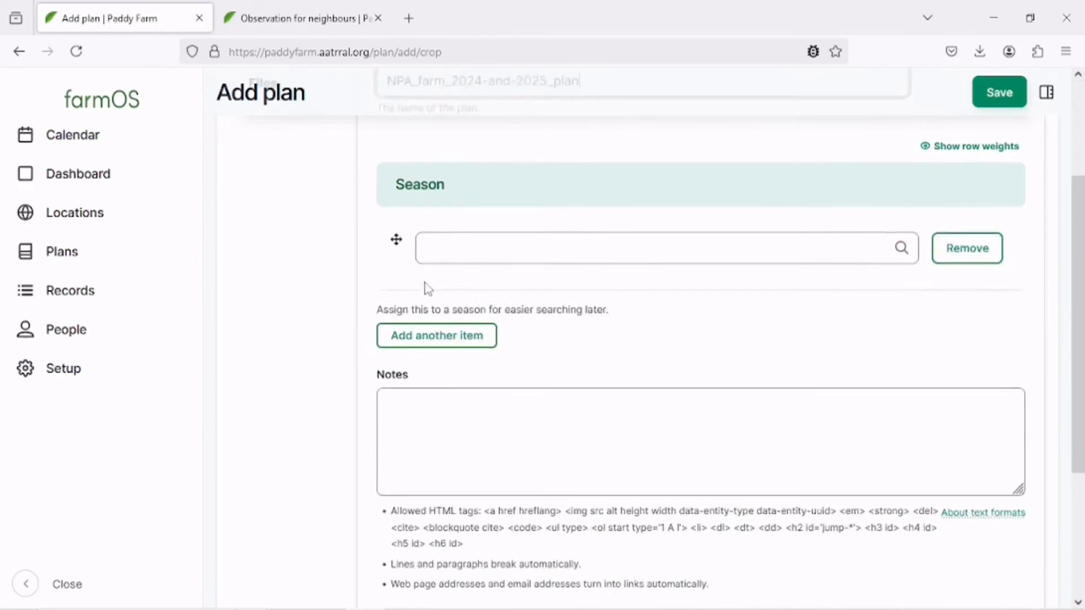
pyautogui.click(519, 244)
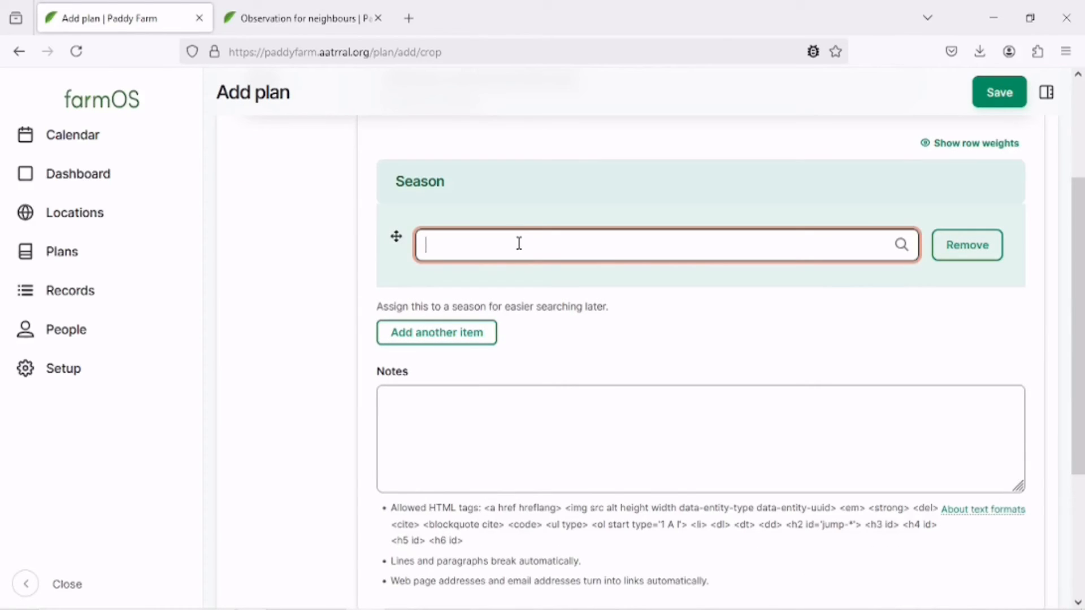
pyautogui.write('b')
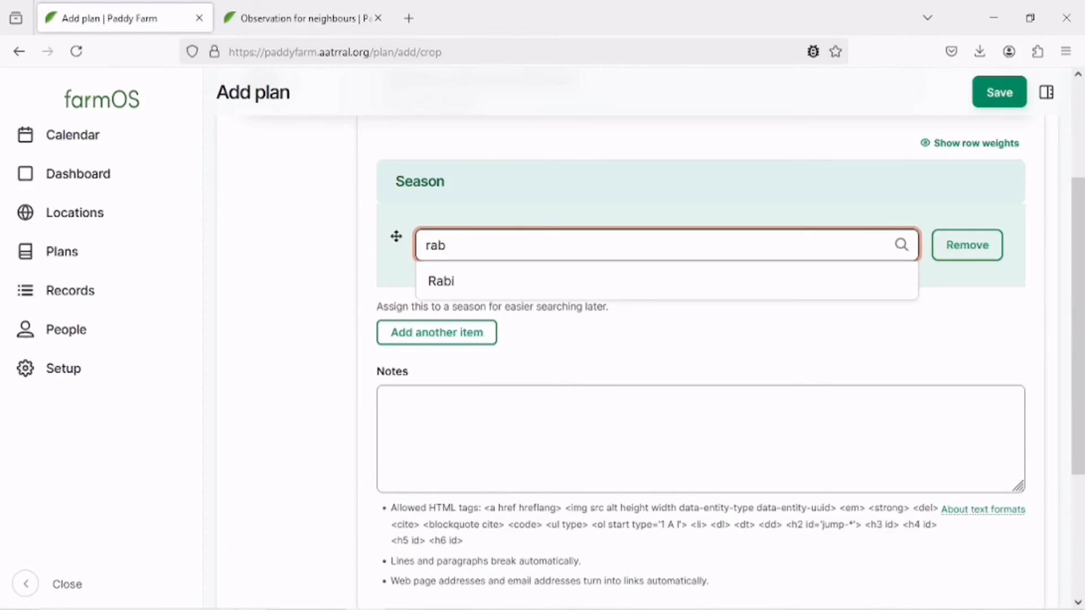
pyautogui.click(530, 287)
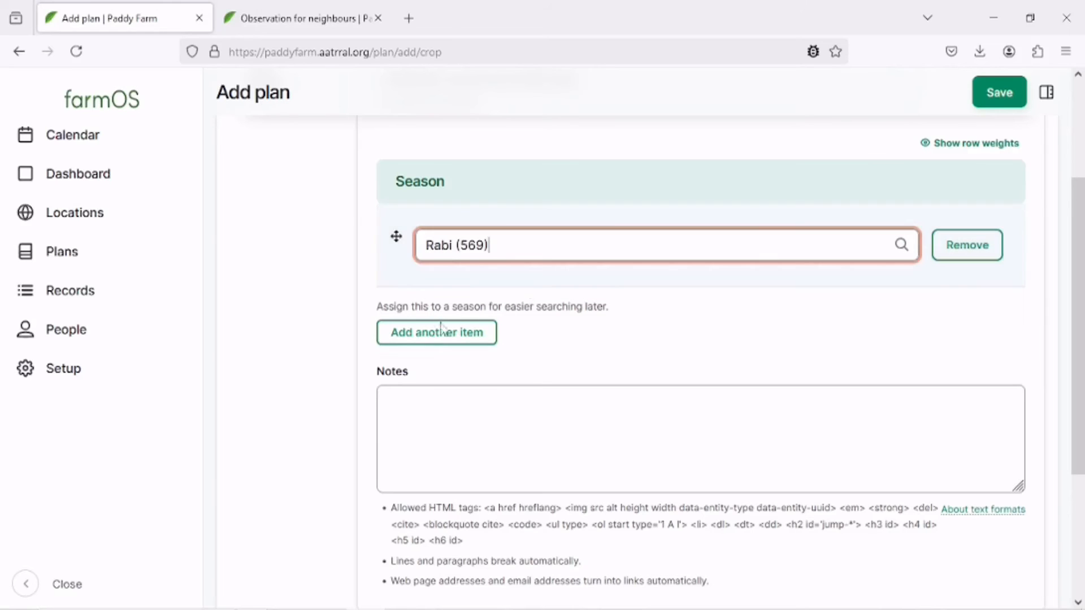
pyautogui.click(448, 332)
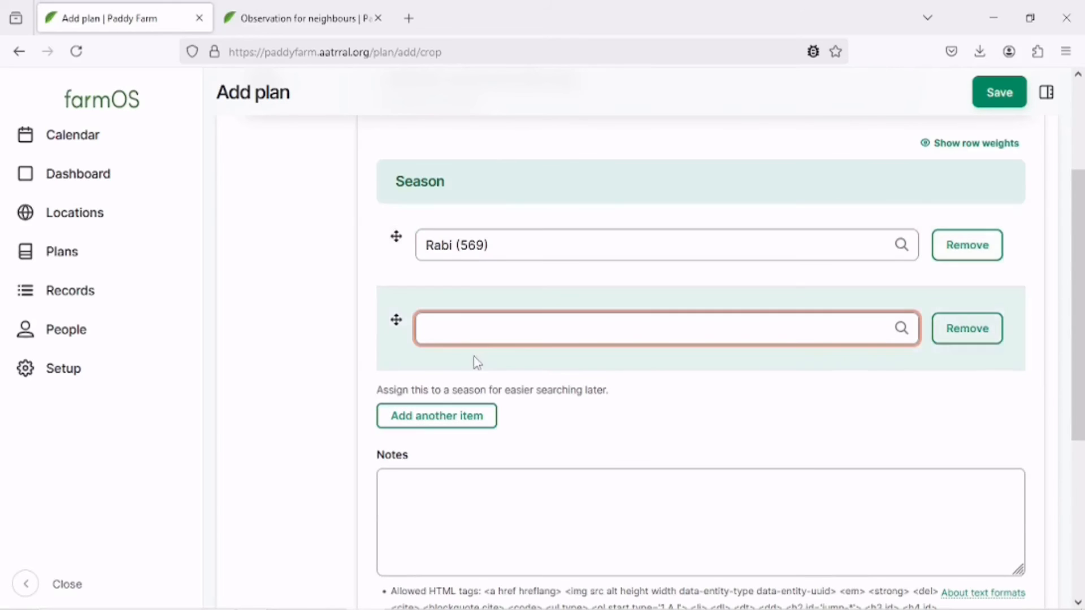
pyautogui.write('kh')
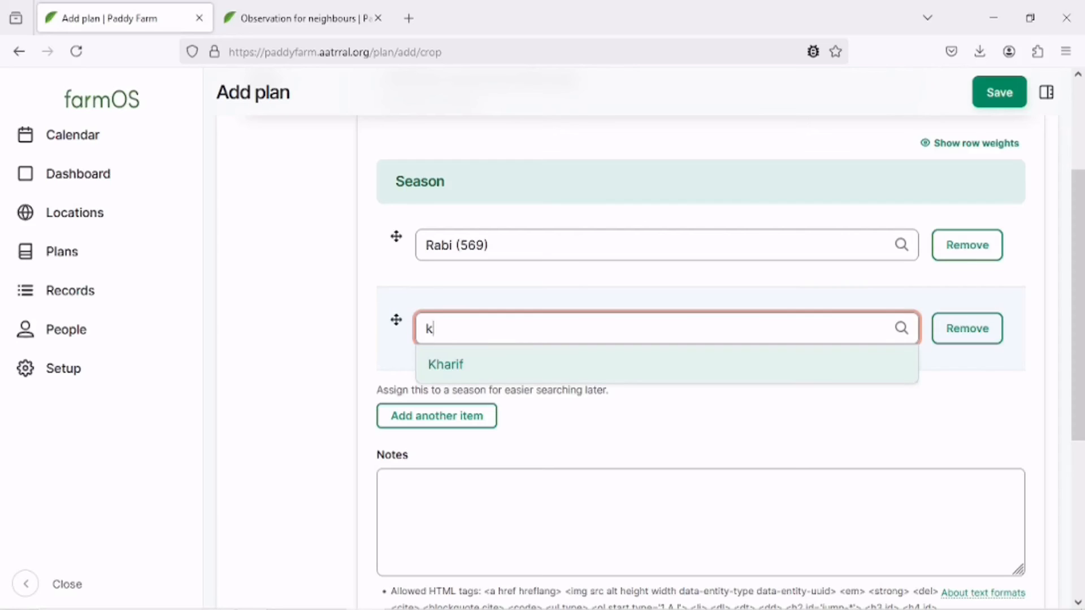
pyautogui.click(466, 373)
# Check the plan's Files section and Meta status, then save the crop plan and dismiss the status message.
pyautogui.scroll(-4, 559, 296)
pyautogui.scroll(7, 574, 336)
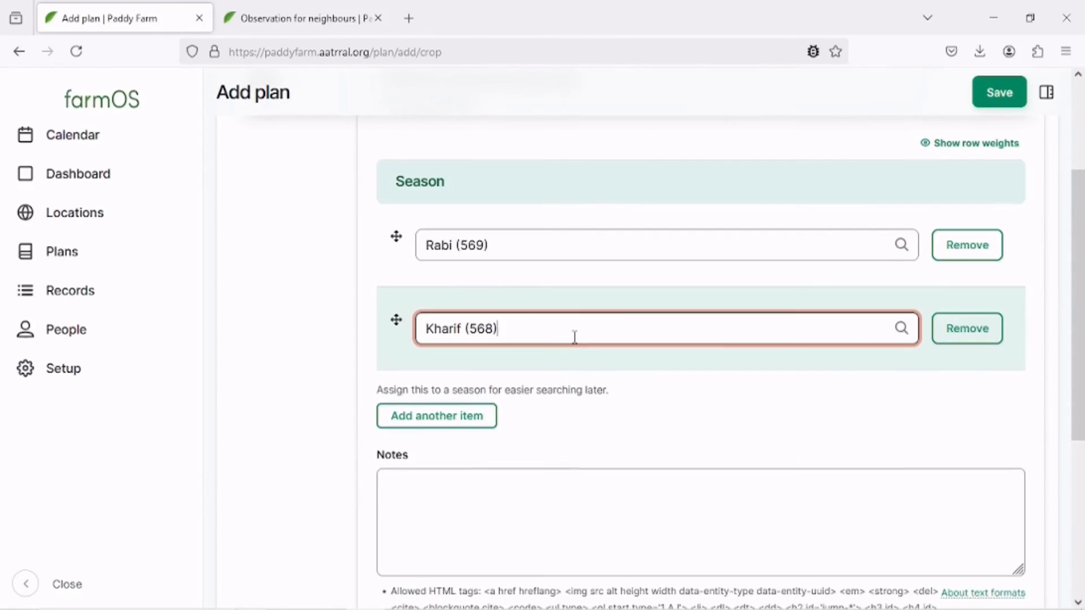
pyautogui.scroll(-7, 537, 257)
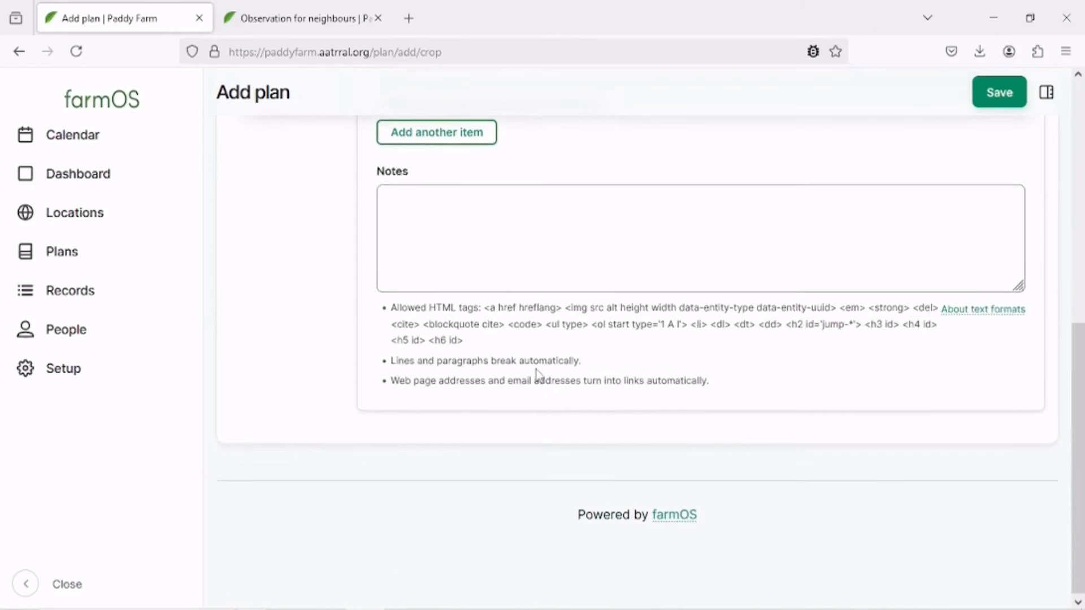
pyautogui.scroll(3, 358, 472)
pyautogui.scroll(5, 520, 378)
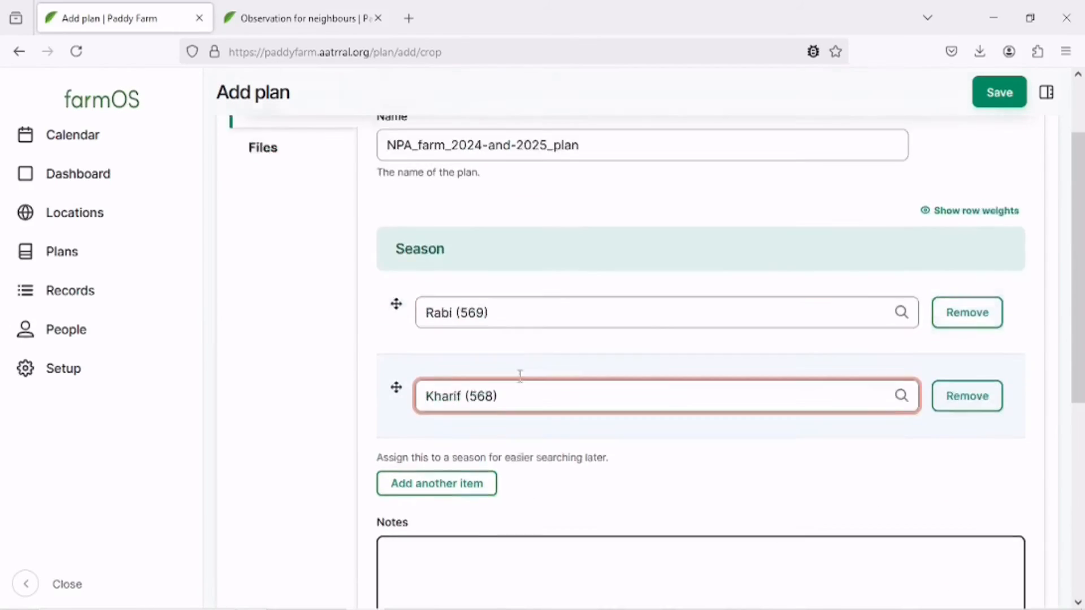
pyautogui.click(284, 249)
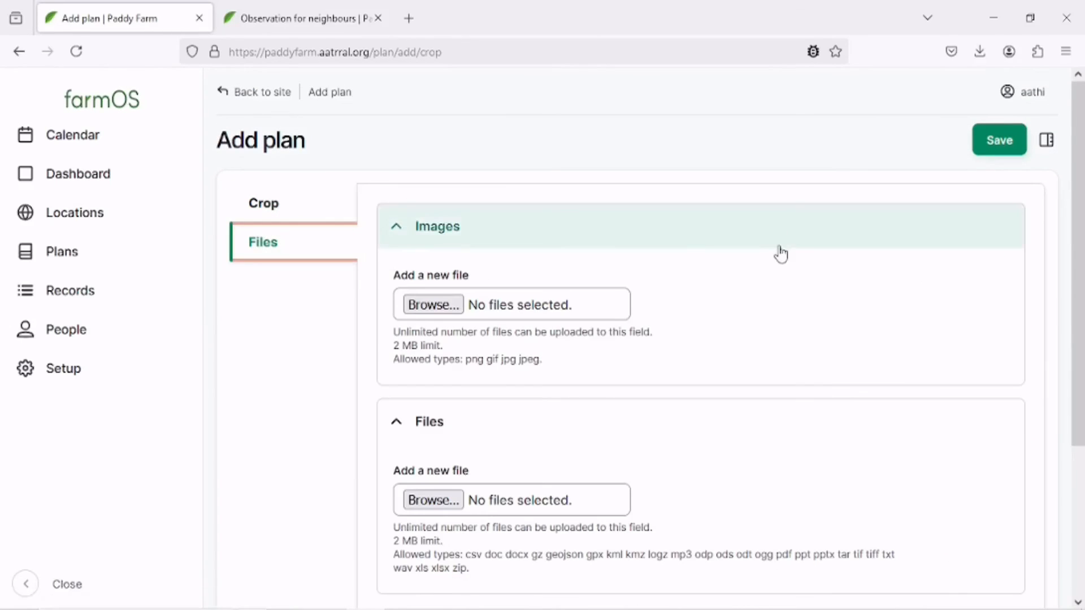
pyautogui.click(1046, 141)
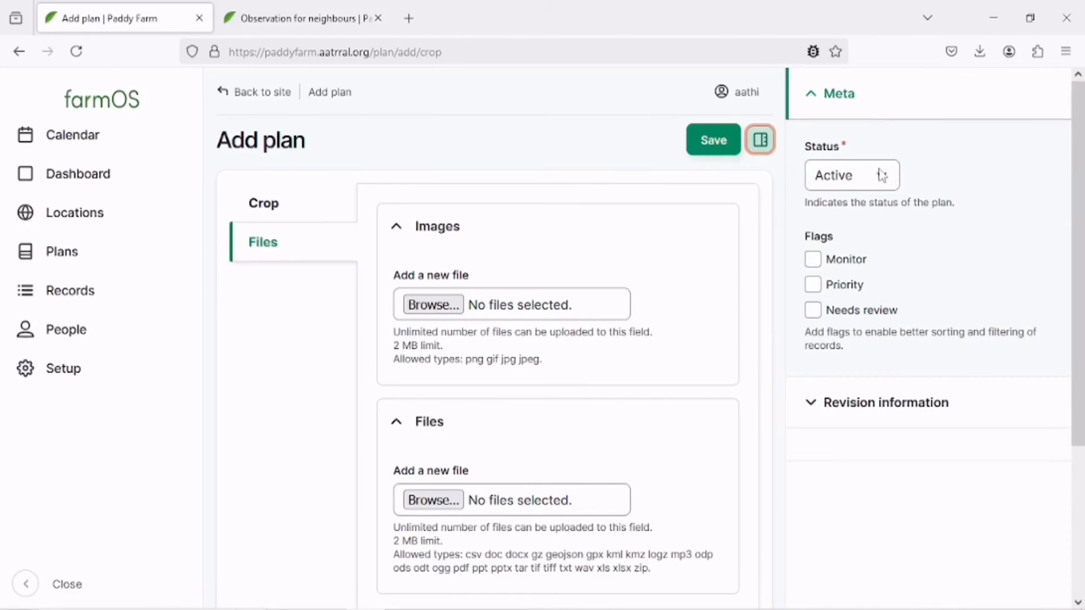
pyautogui.click(763, 142)
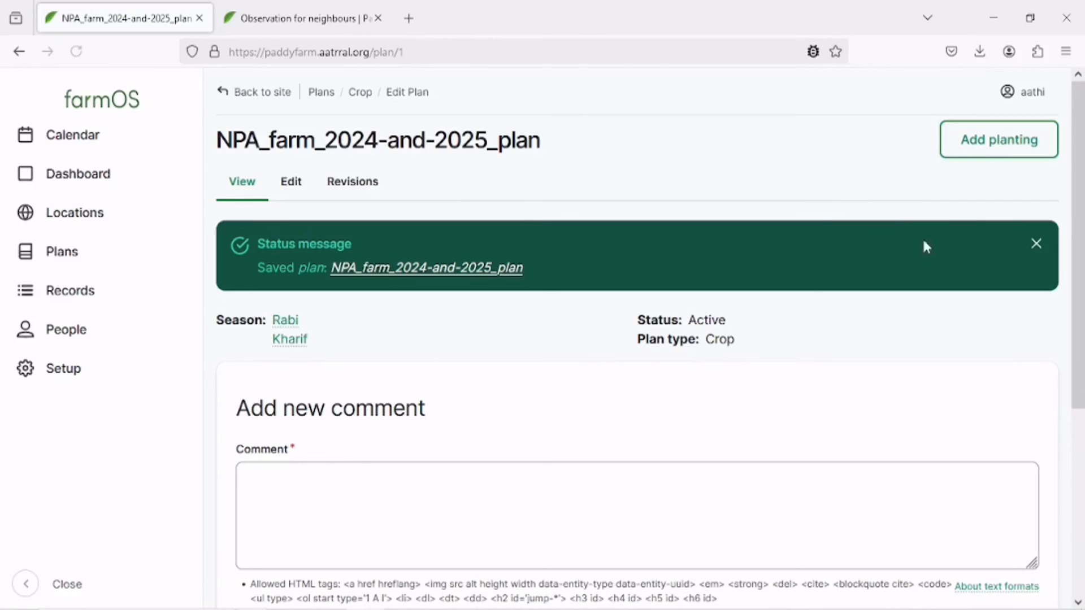
pyautogui.click(1036, 243)
# Add a planting to the plan and choose NPA_rice_rabi_2024 as its plant asset.
pyautogui.click(984, 150)
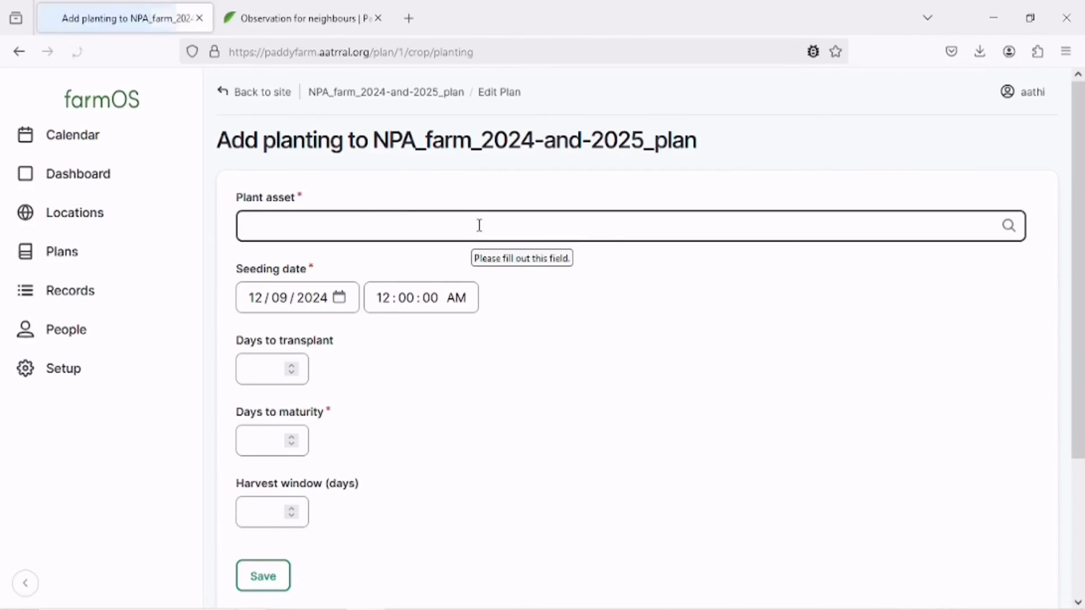
pyautogui.click(475, 230)
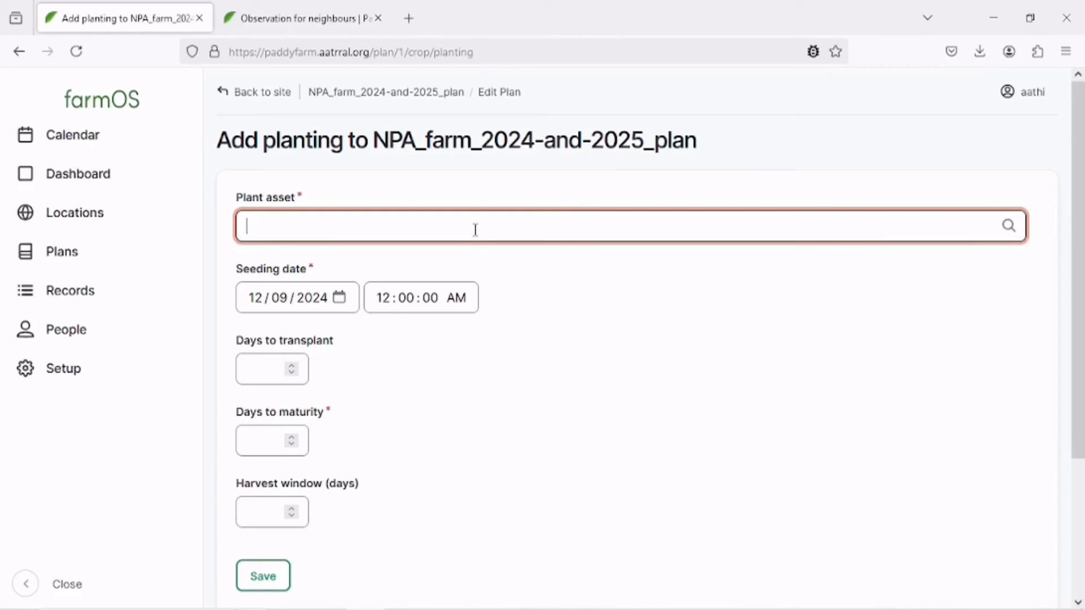
pyautogui.write('N')
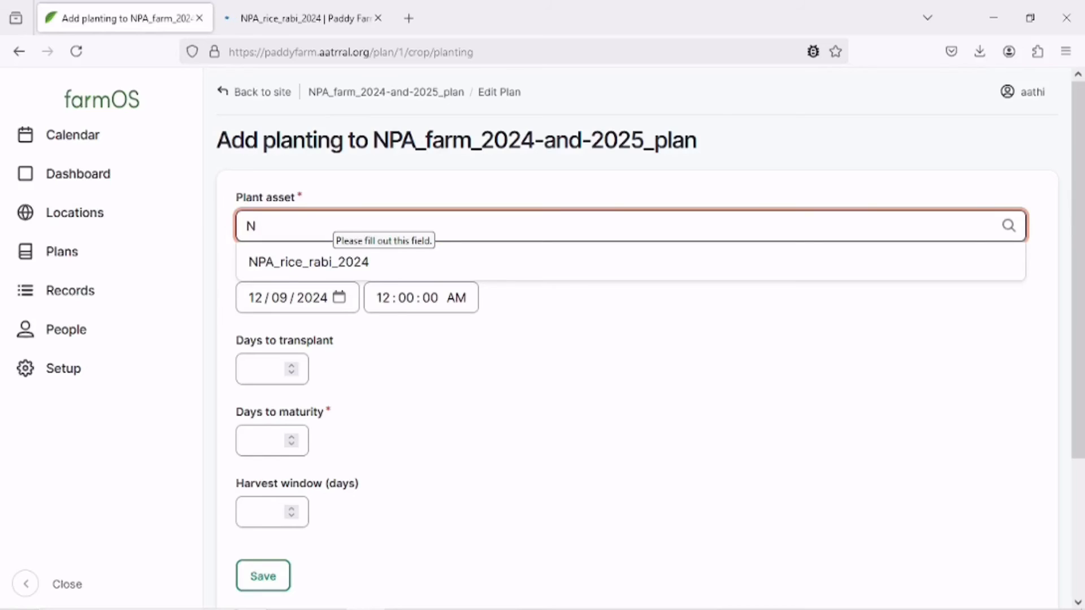
pyautogui.click(377, 263)
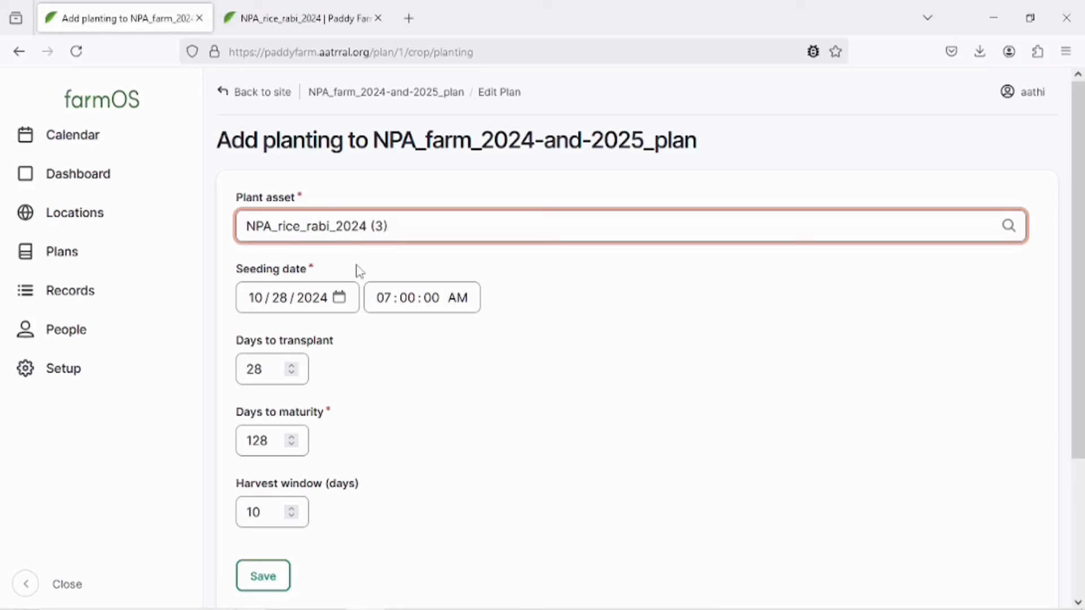
# Review the planting's seeding date, days to transplant, days to maturity and harvest window, then save it and dismiss the message.
pyautogui.click(360, 414)
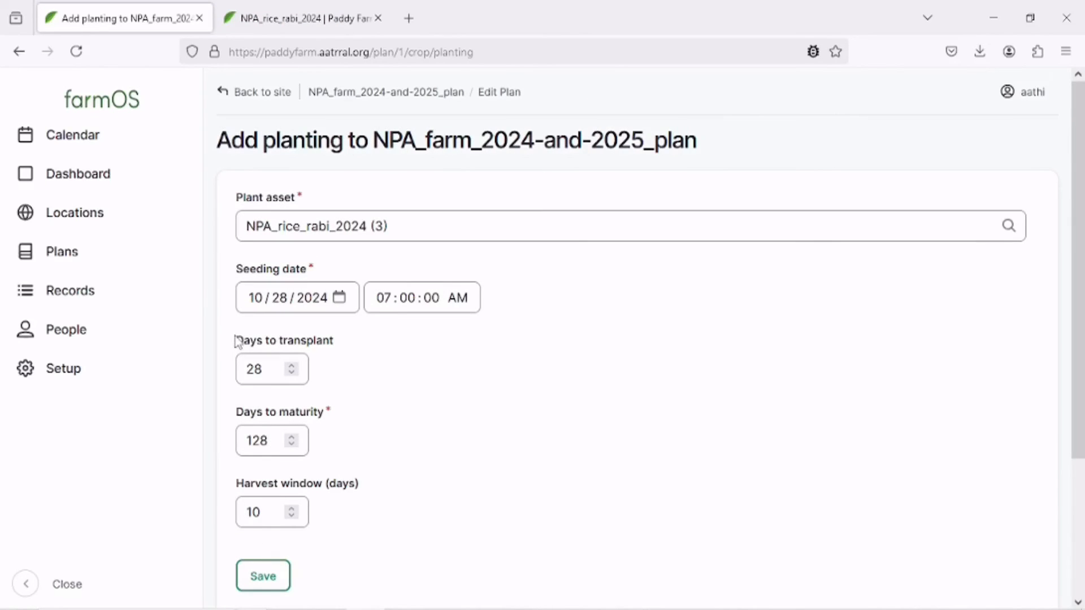
pyautogui.moveTo(235, 342); pyautogui.dragTo(376, 354)
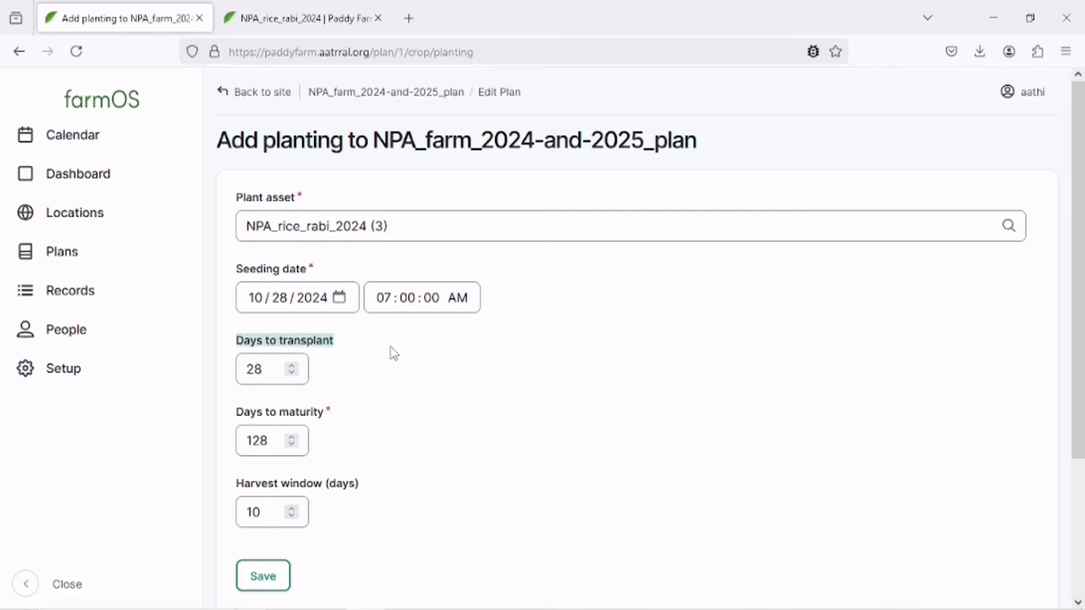
pyautogui.scroll(-3, 395, 344)
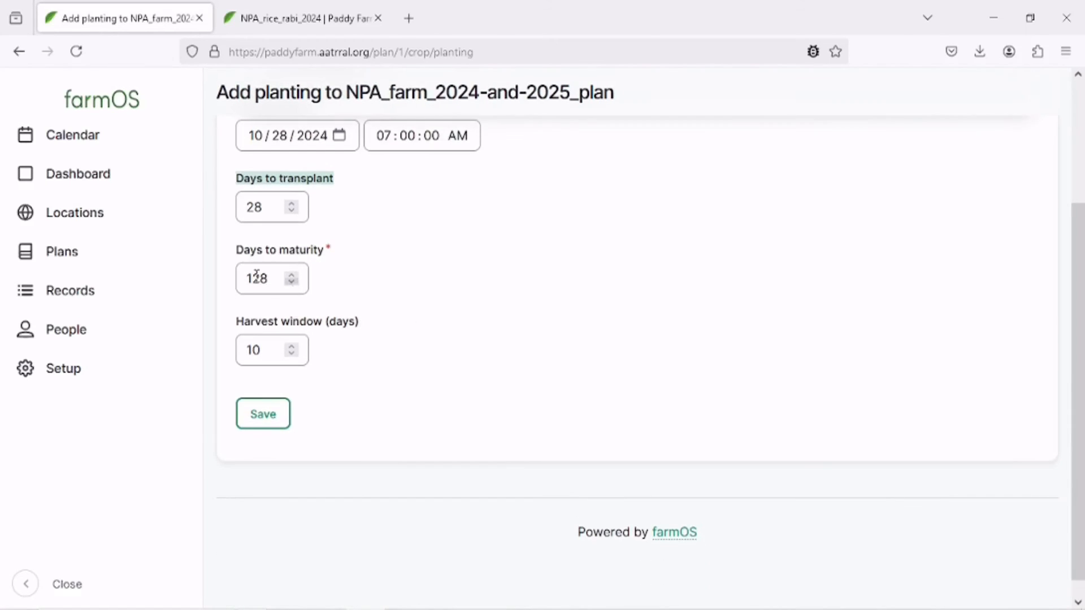
pyautogui.moveTo(232, 253); pyautogui.dragTo(388, 259)
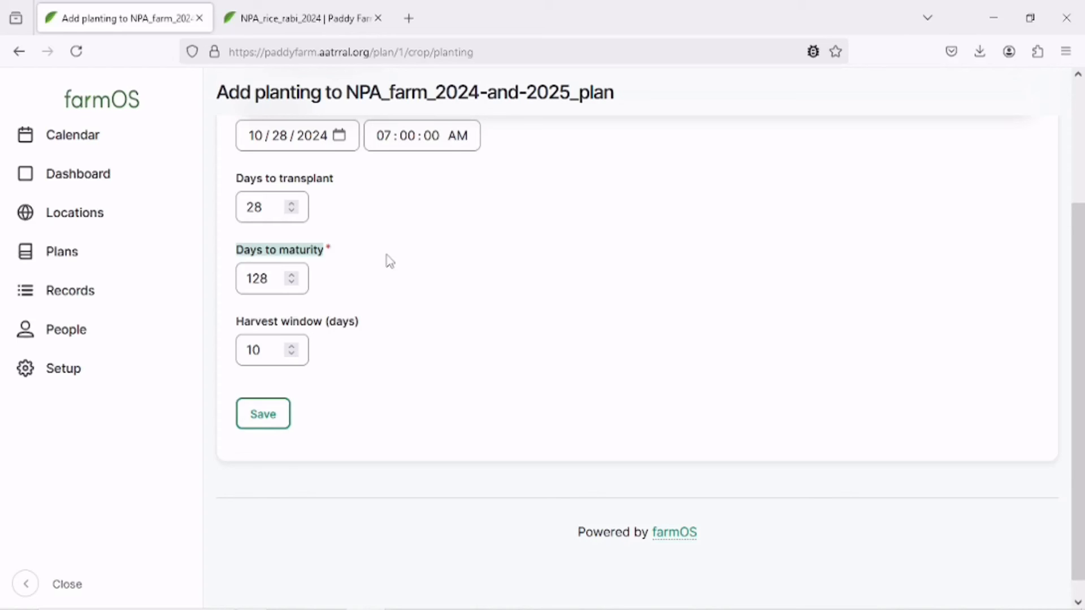
pyautogui.click(238, 323)
pyautogui.click(240, 301)
pyautogui.moveTo(238, 326); pyautogui.dragTo(349, 323)
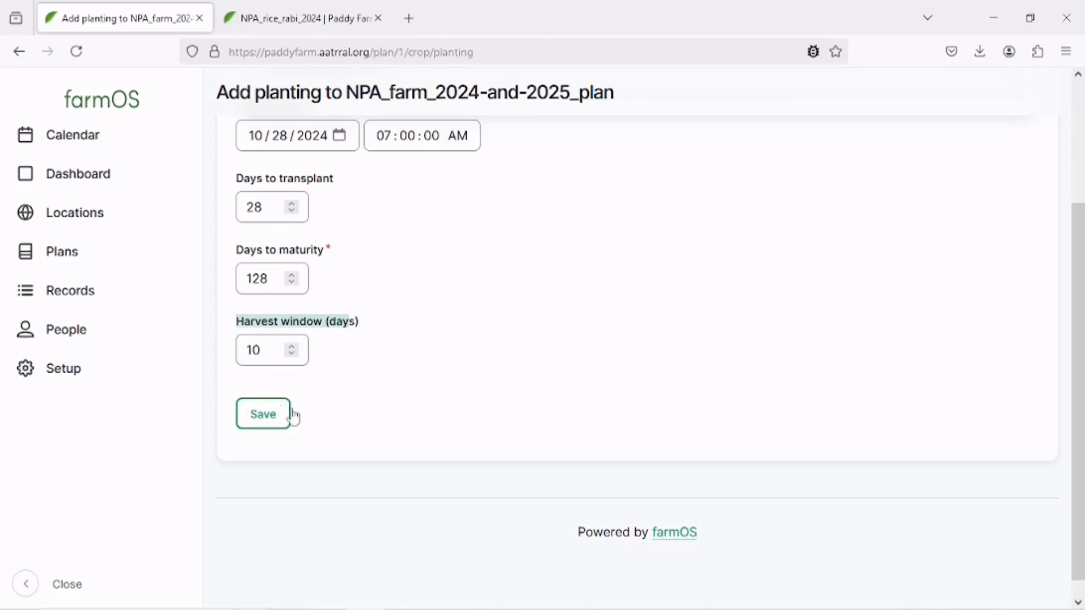
pyautogui.scroll(3, 400, 377)
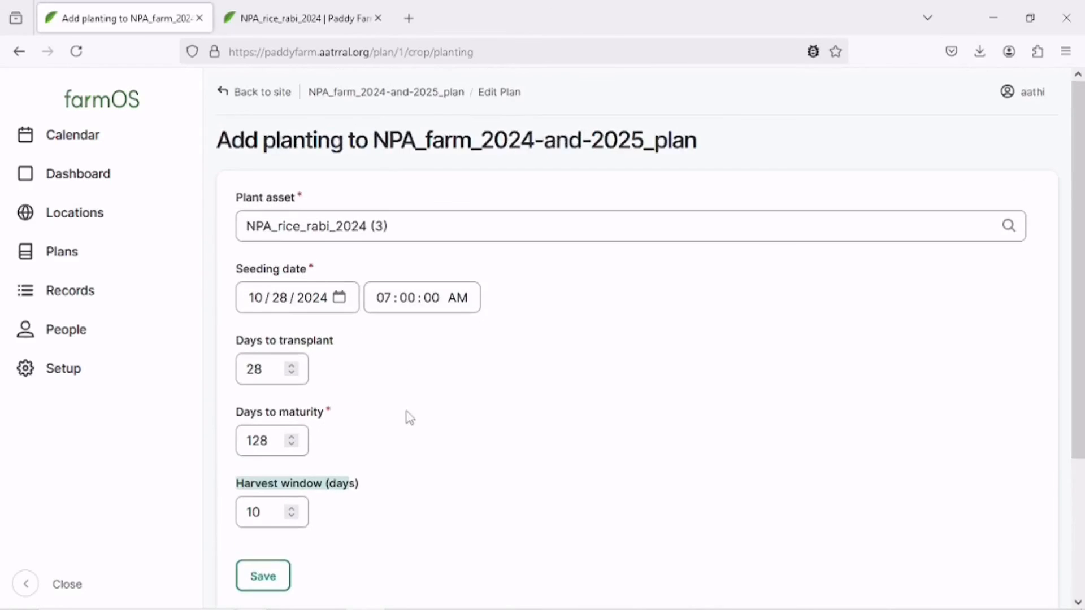
pyautogui.scroll(-2, 407, 417)
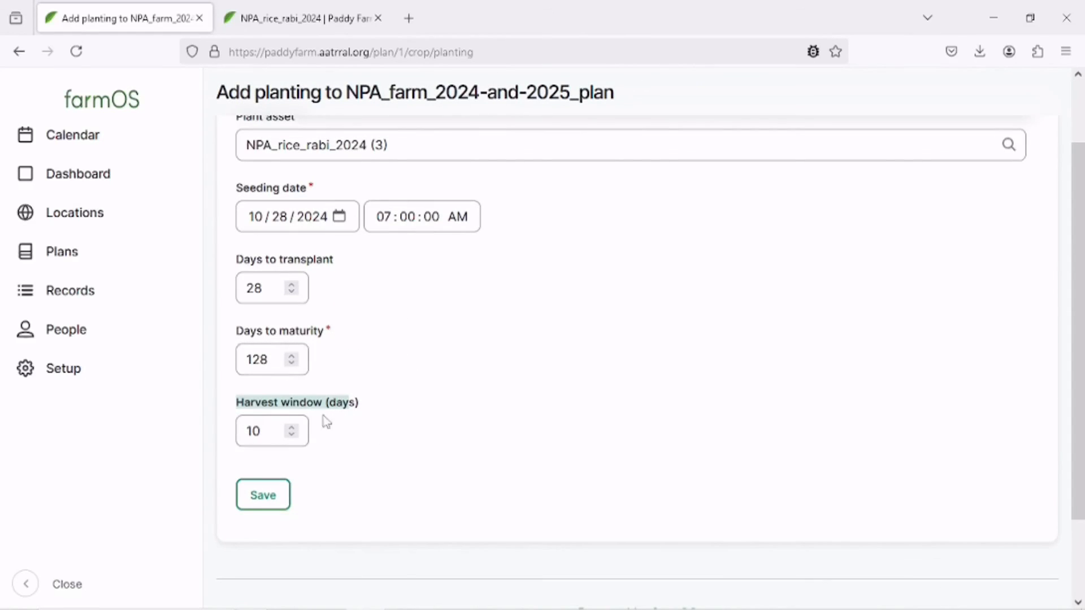
pyautogui.scroll(2, 599, 348)
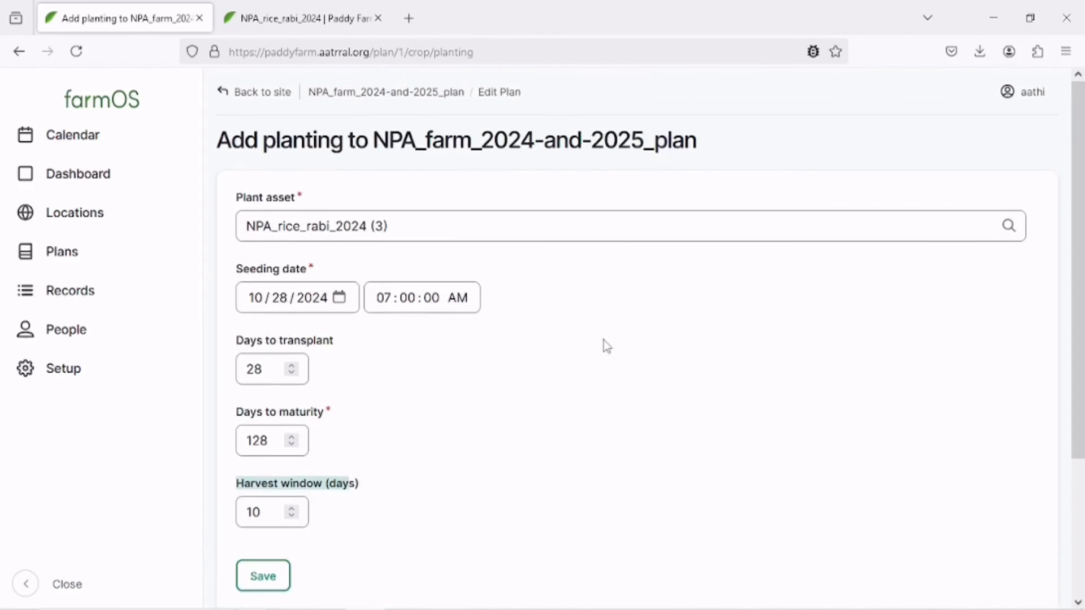
pyautogui.scroll(-3, 603, 344)
pyautogui.click(265, 396)
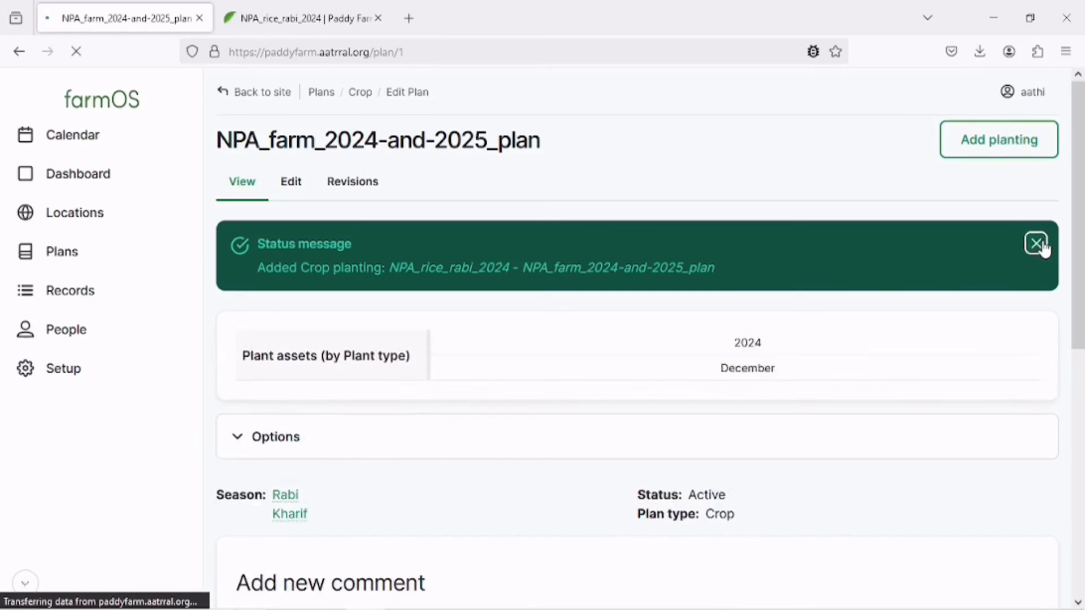
pyautogui.click(1034, 245)
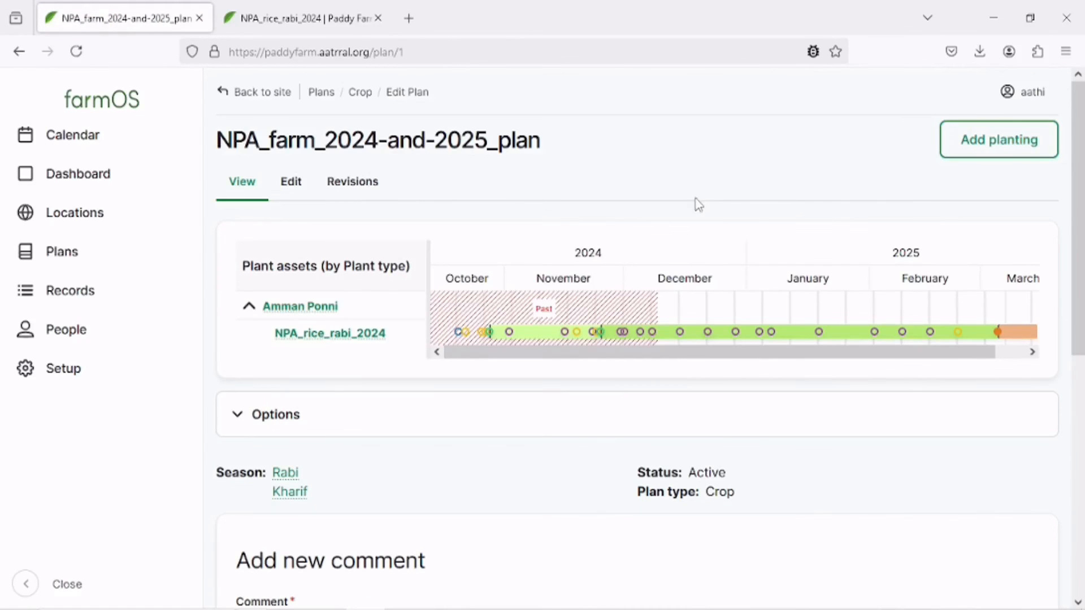
# Browse the plan's timeline, expand its options and organize the timeline by location.
pyautogui.scroll(-7, 695, 203)
pyautogui.scroll(7, 615, 344)
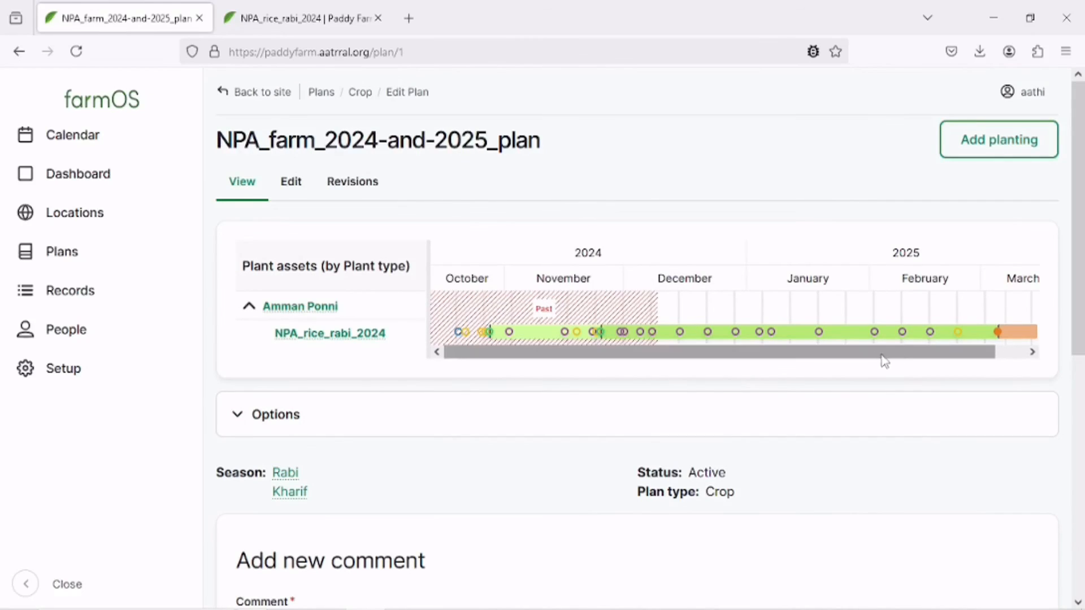
pyautogui.moveTo(881, 356); pyautogui.dragTo(581, 373)
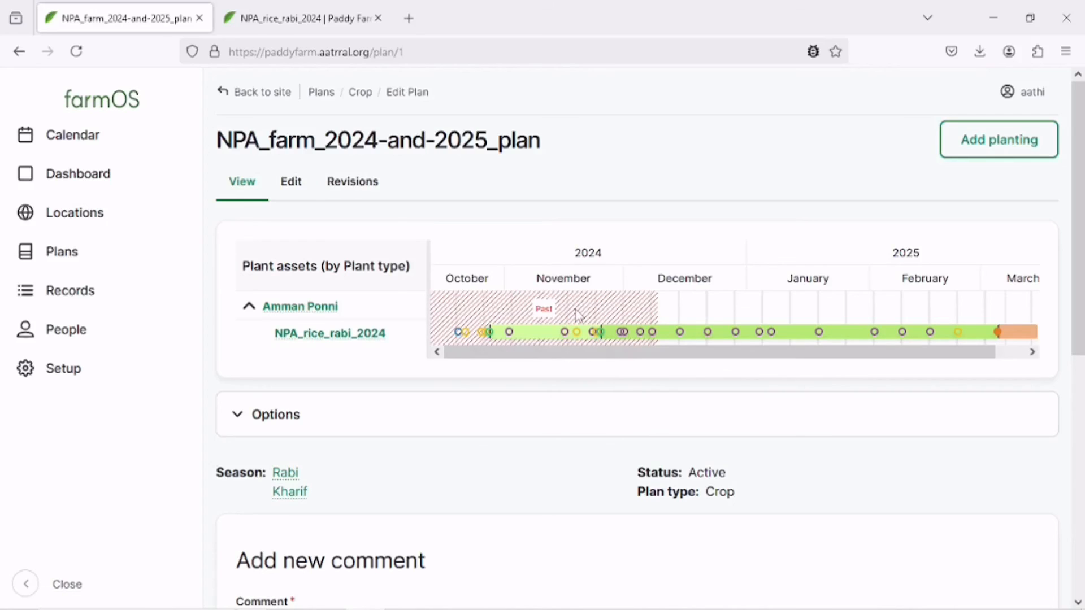
pyautogui.click(286, 415)
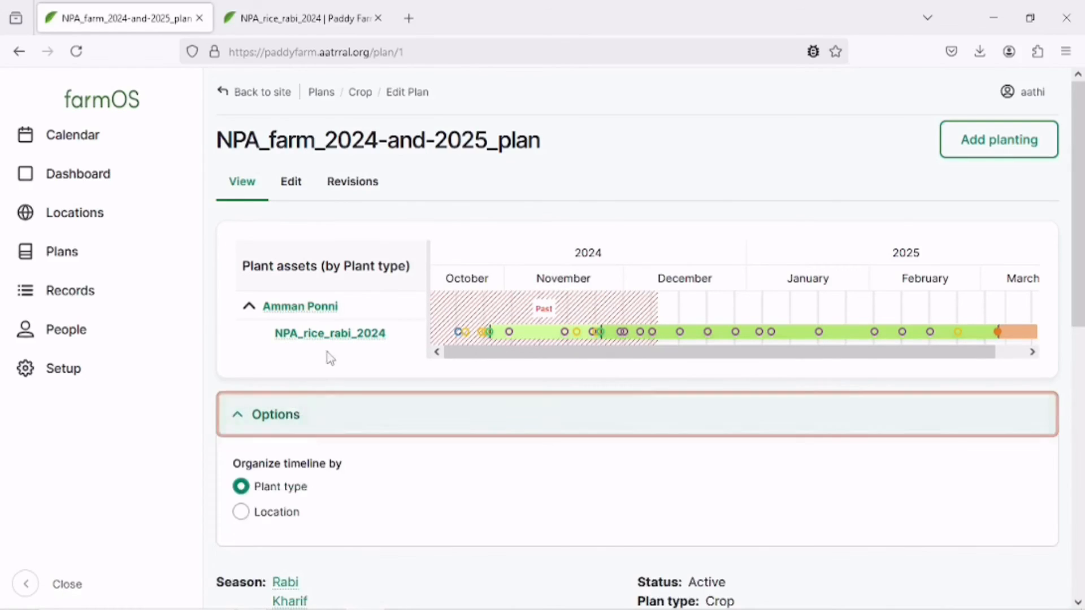
pyautogui.click(278, 515)
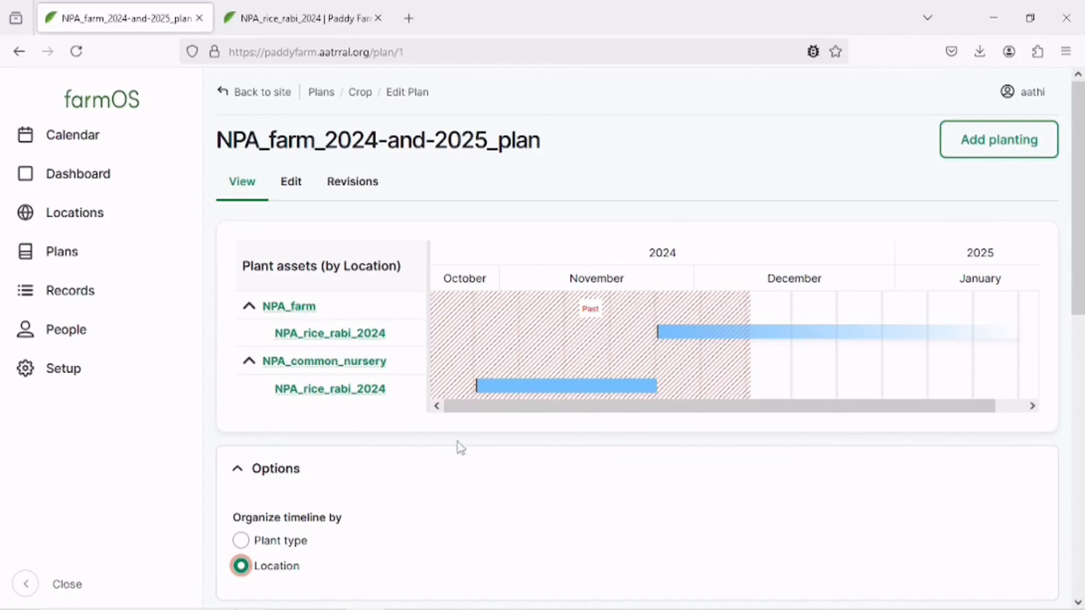
# Browse the location timeline and switch the timeline organization back to plant type.
pyautogui.moveTo(579, 413); pyautogui.dragTo(319, 424)
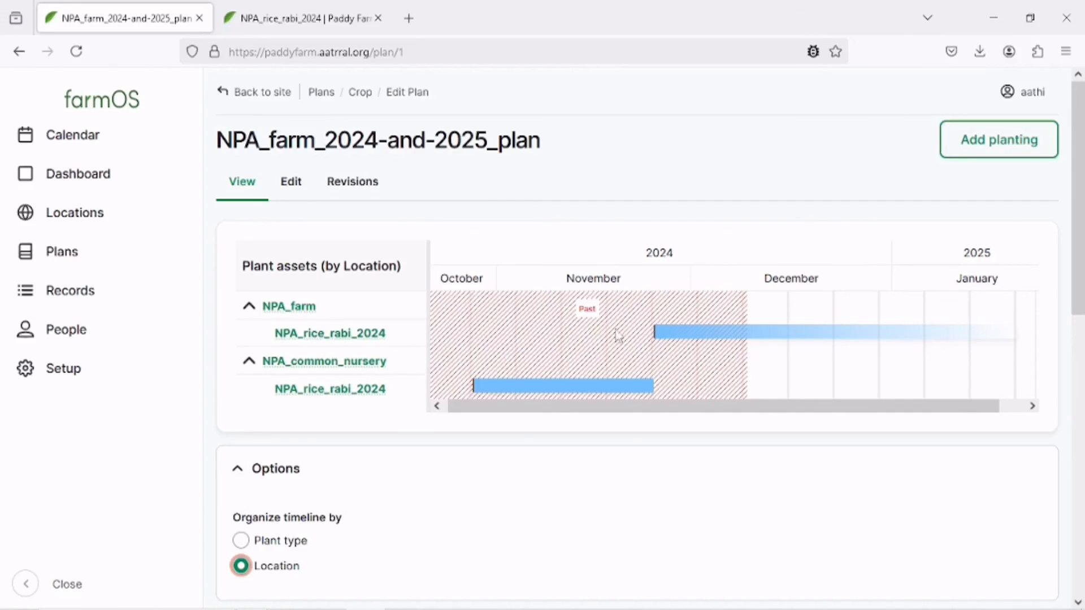
pyautogui.moveTo(731, 344)
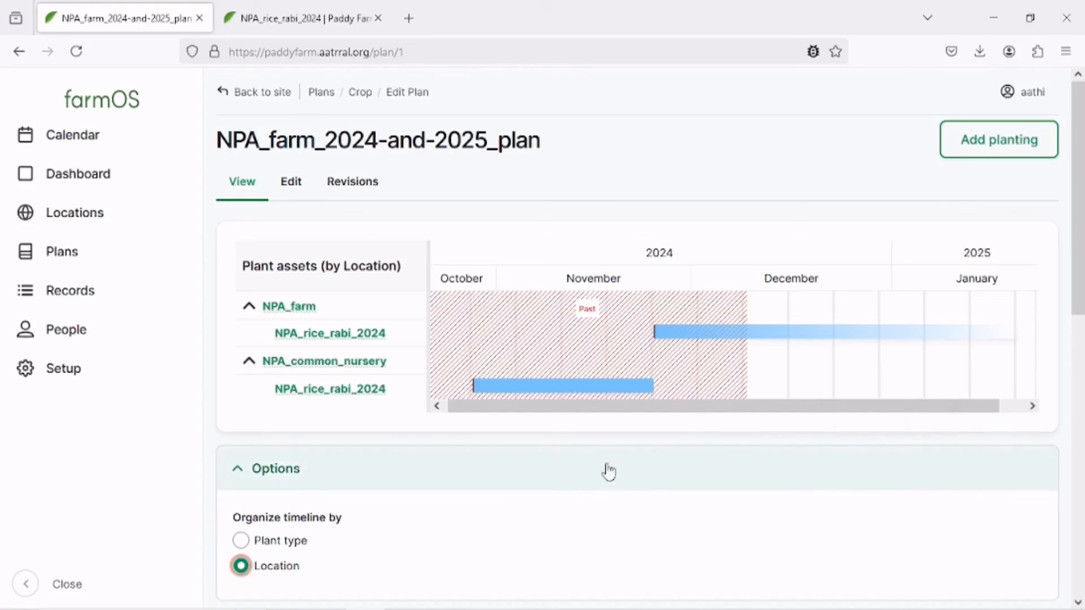
pyautogui.moveTo(1082, 233); pyautogui.dragTo(1081, 196)
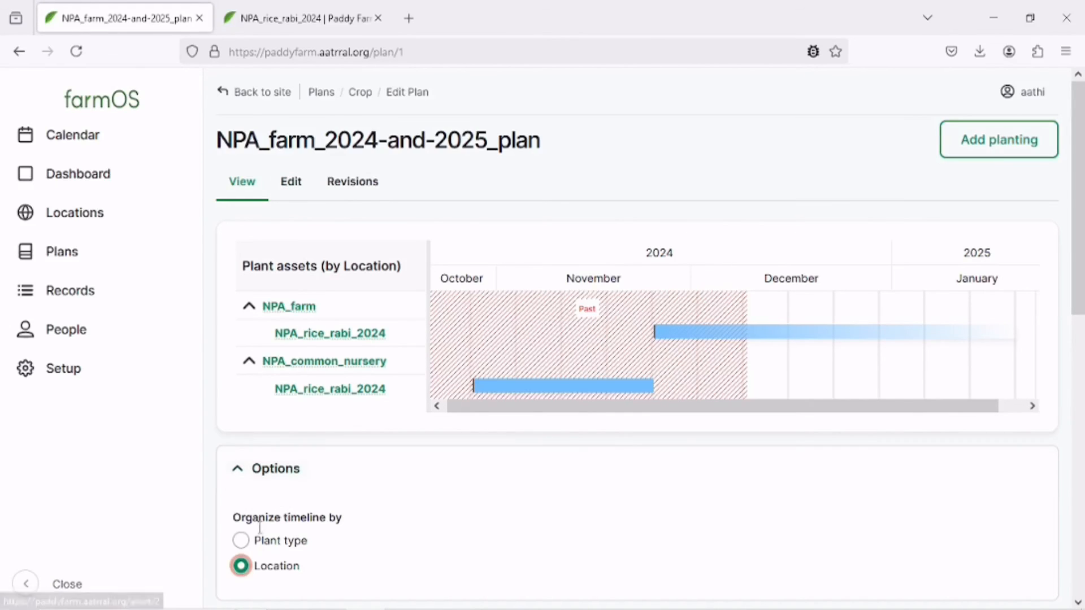
pyautogui.click(241, 541)
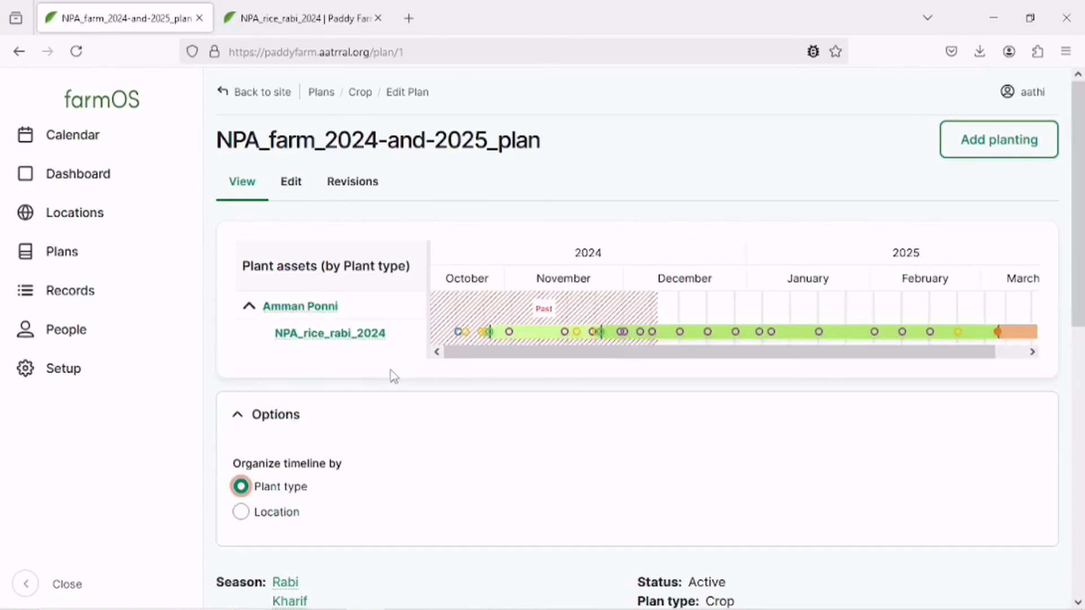
pyautogui.moveTo(518, 356); pyautogui.dragTo(622, 351)
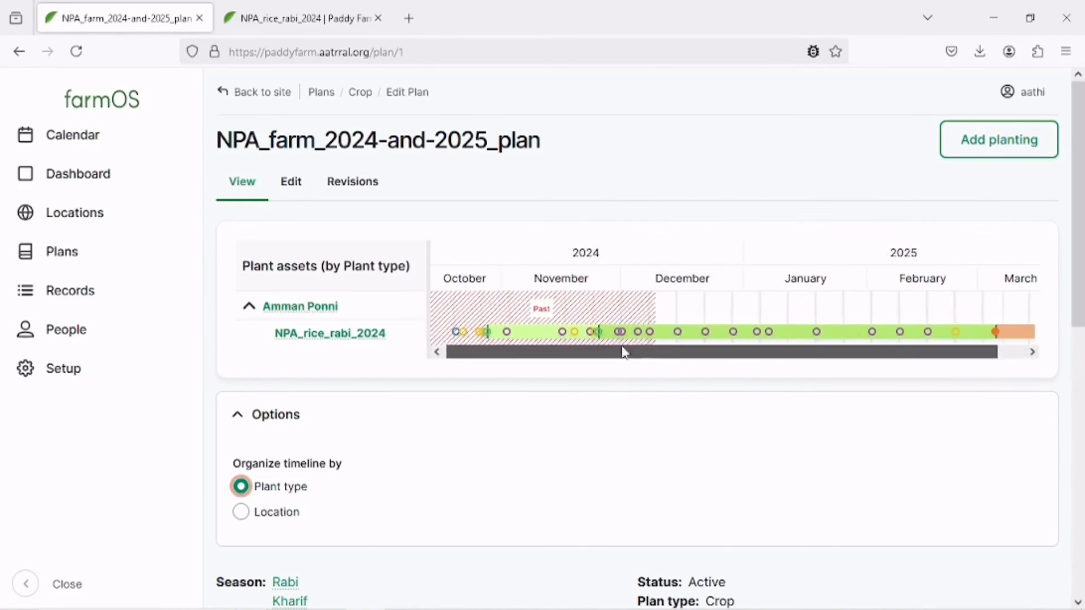